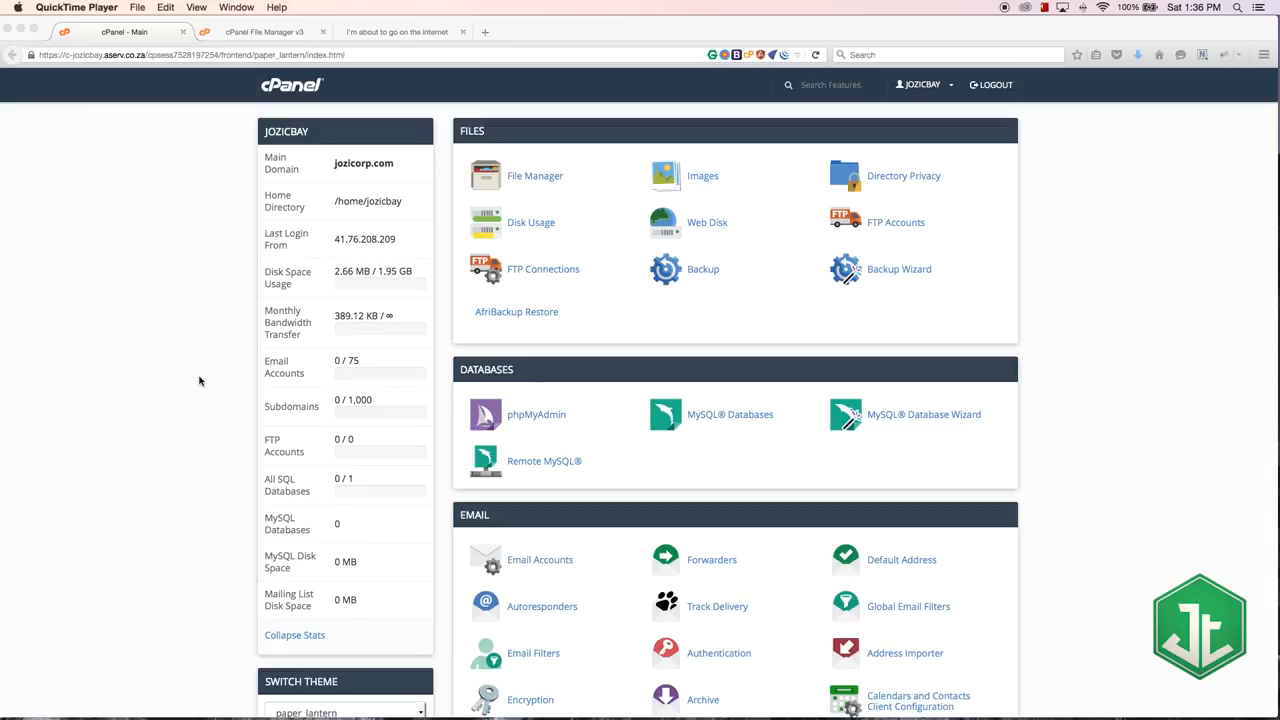
- Examine the account statistics on the cPanel home page, focusing on the FTP Accounts usage and allowance
{"action": "left_click", "coordinate": [97, 335]}
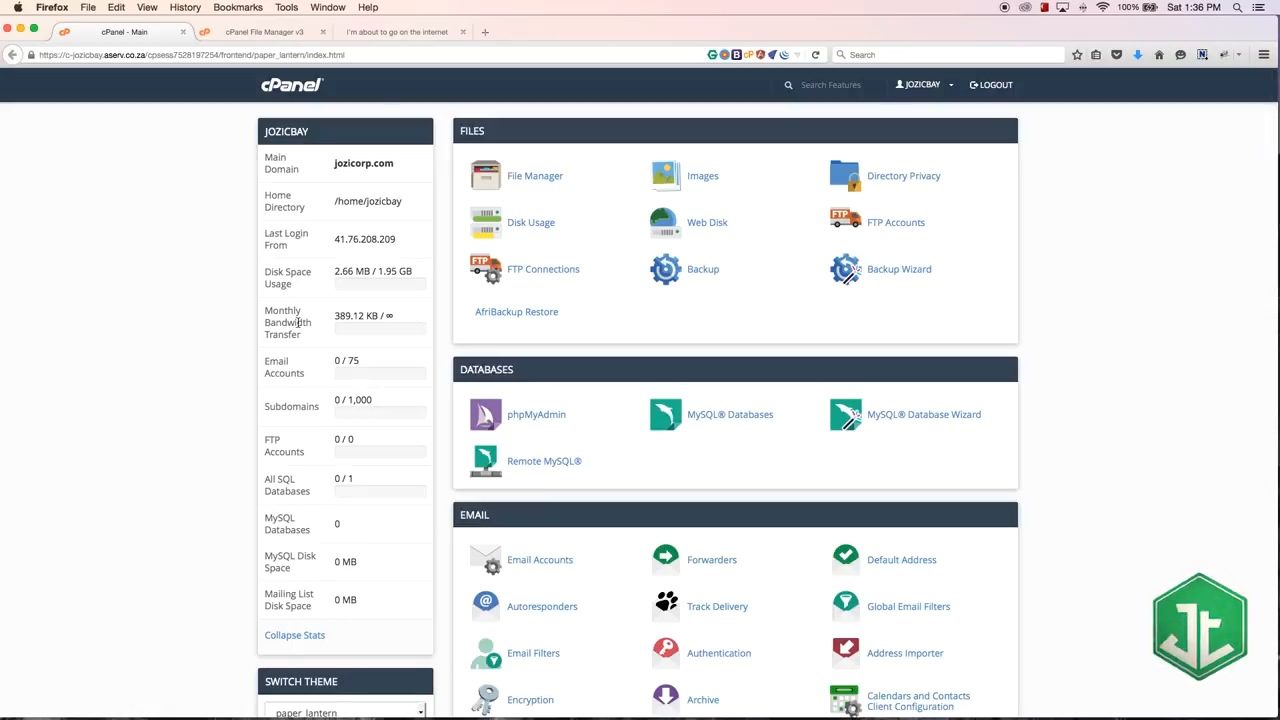
{"action": "scroll", "coordinate": [295, 390], "scroll_direction": "down", "scroll_amount": 1}
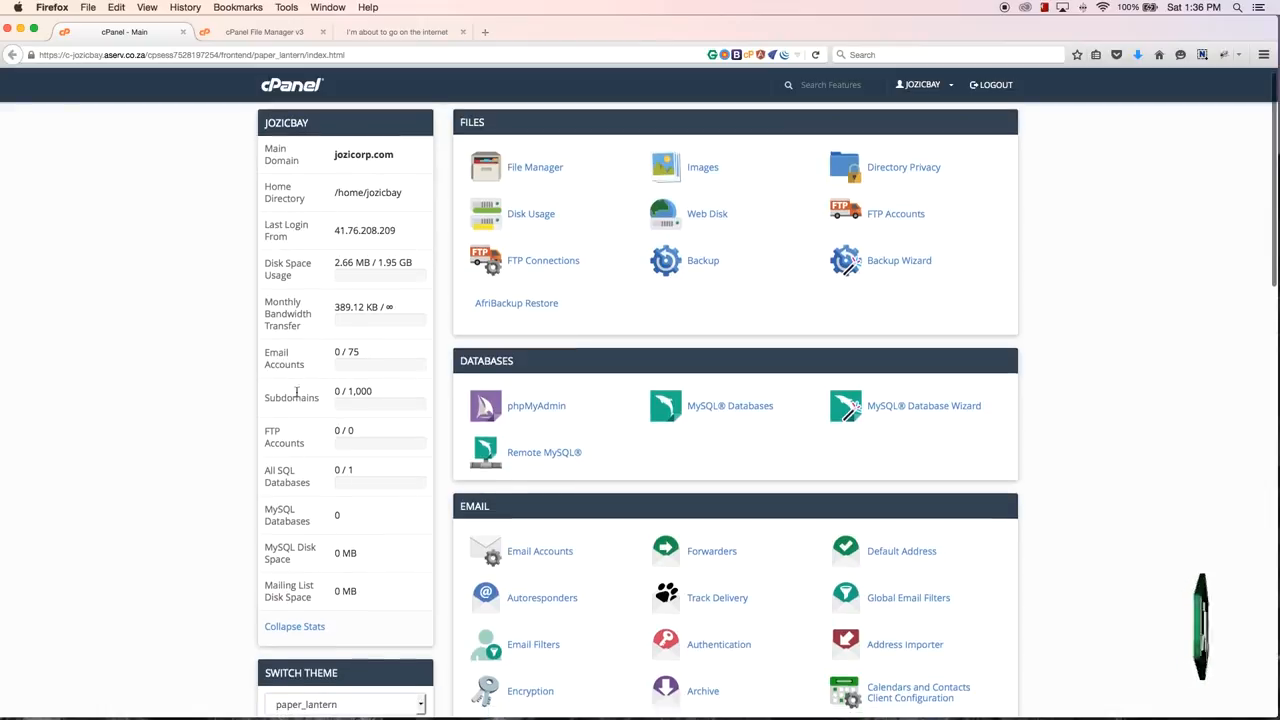
{"action": "left_click_drag", "start_coordinate": [340, 448], "coordinate": [256, 438]}
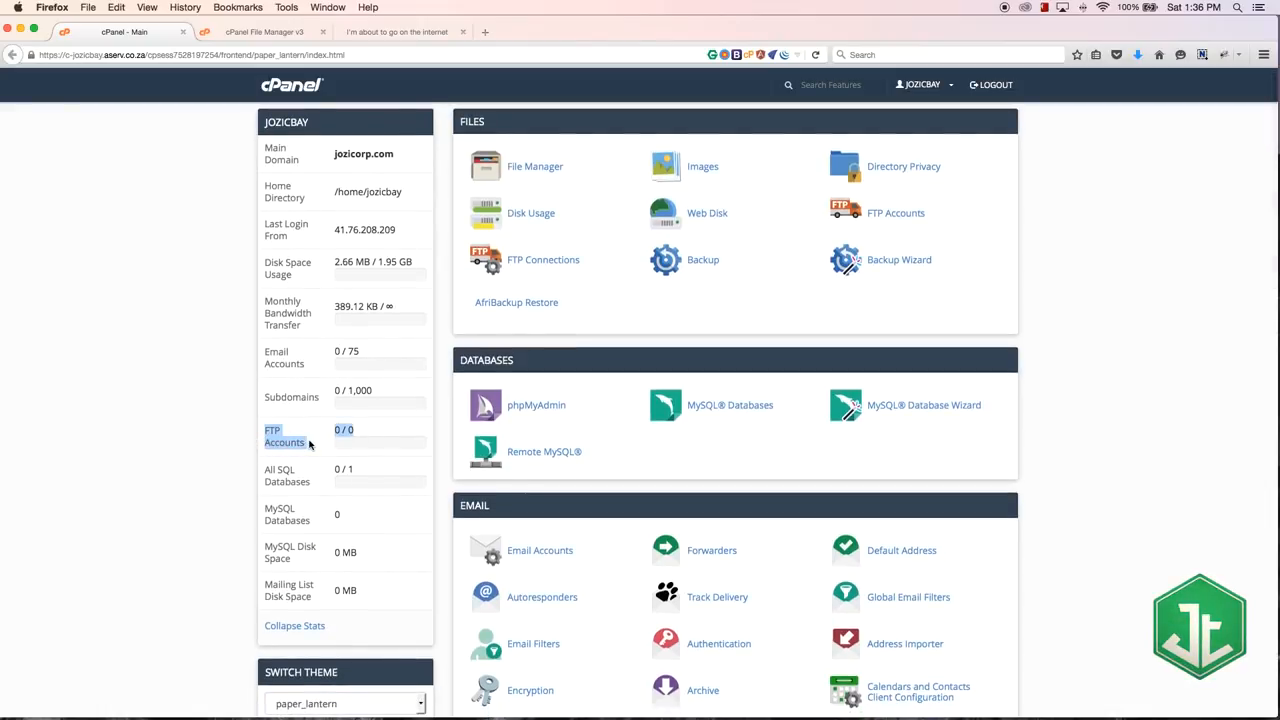
{"action": "scroll", "coordinate": [355, 440], "scroll_direction": "up", "scroll_amount": 1}
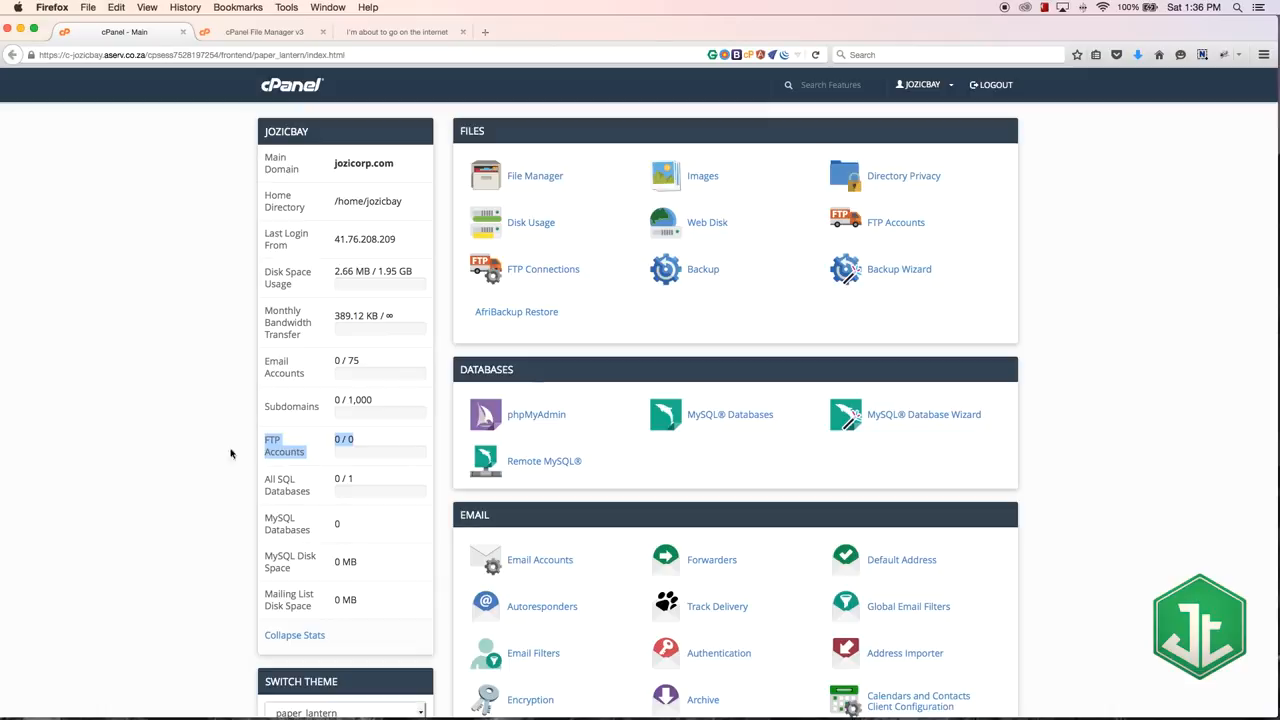
{"action": "left_click", "coordinate": [201, 457]}
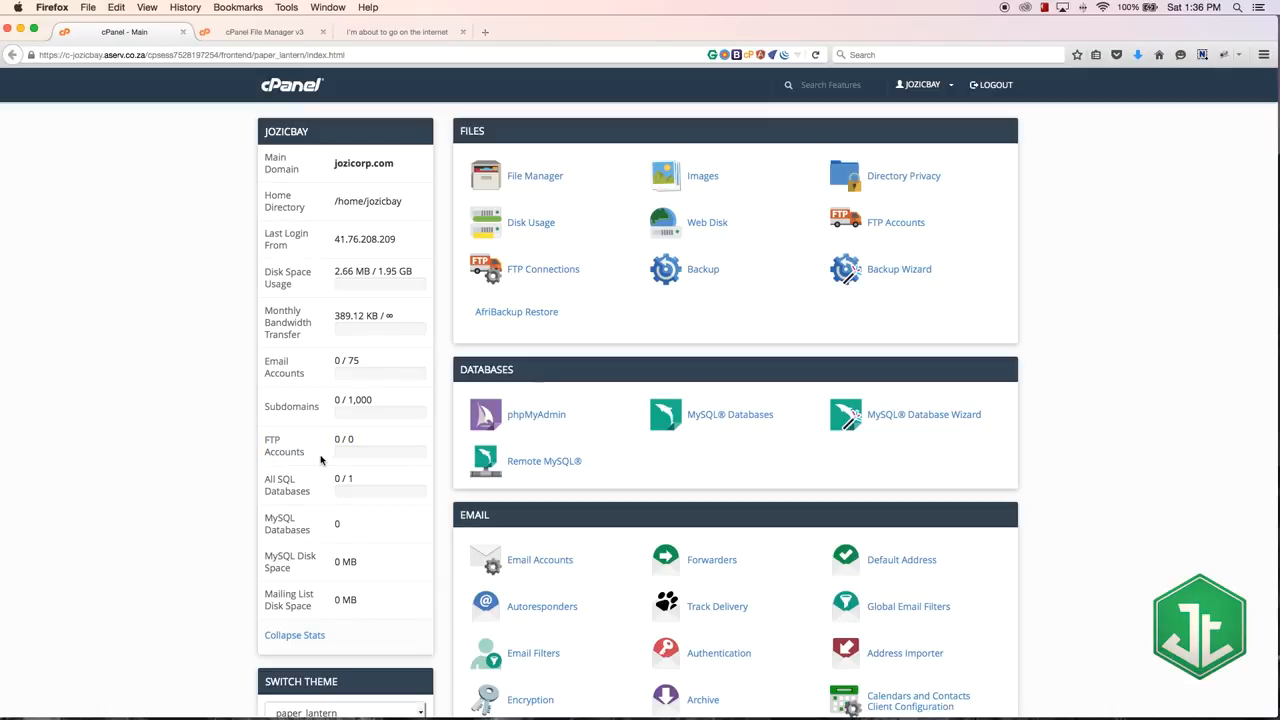
{"action": "left_click_drag", "start_coordinate": [303, 453], "coordinate": [201, 449]}
{"action": "left_click", "coordinate": [201, 449]}
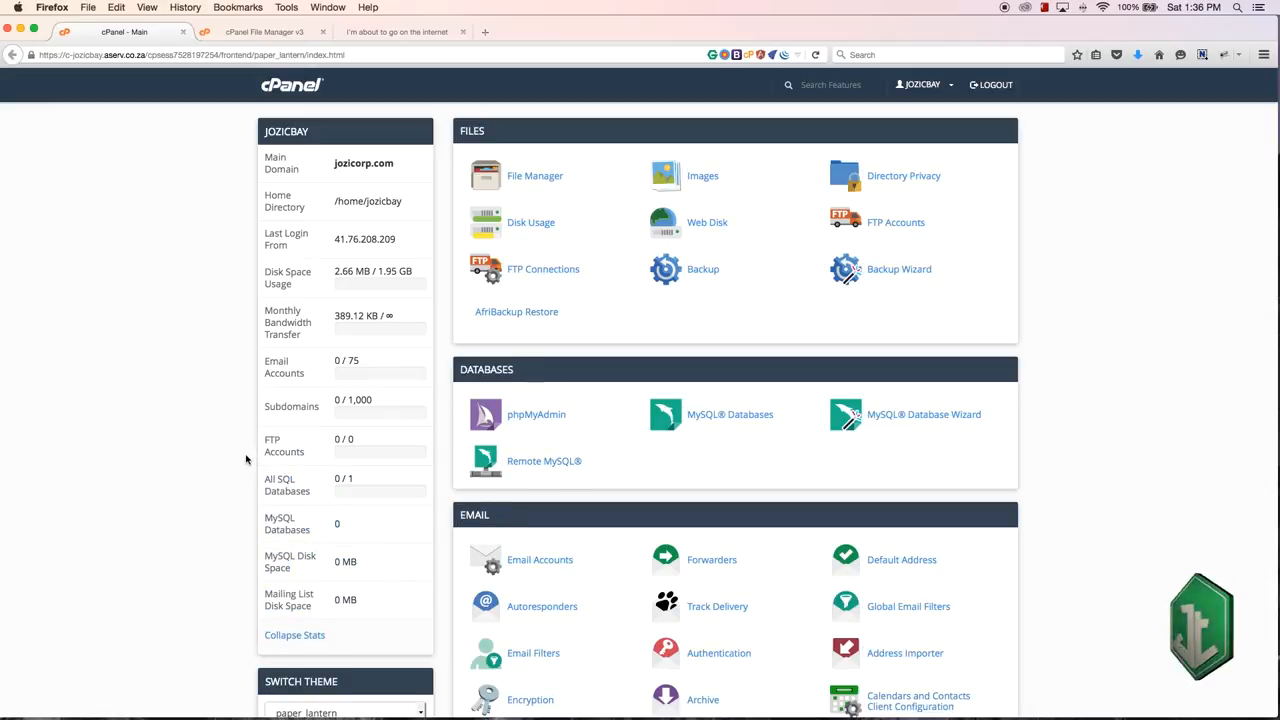
- Open the FTP Accounts page in a separate browser tab and switch to it
{"action": "right_click", "coordinate": [886, 226]}
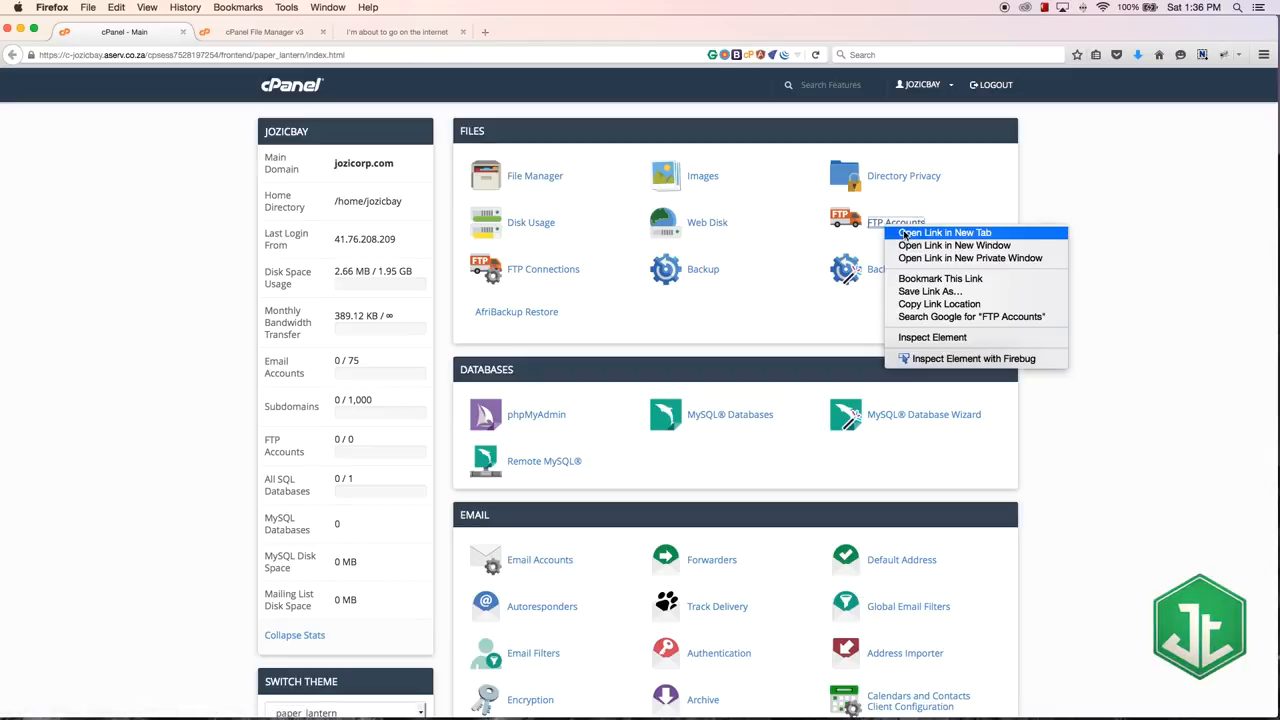
{"action": "left_click", "coordinate": [905, 233]}
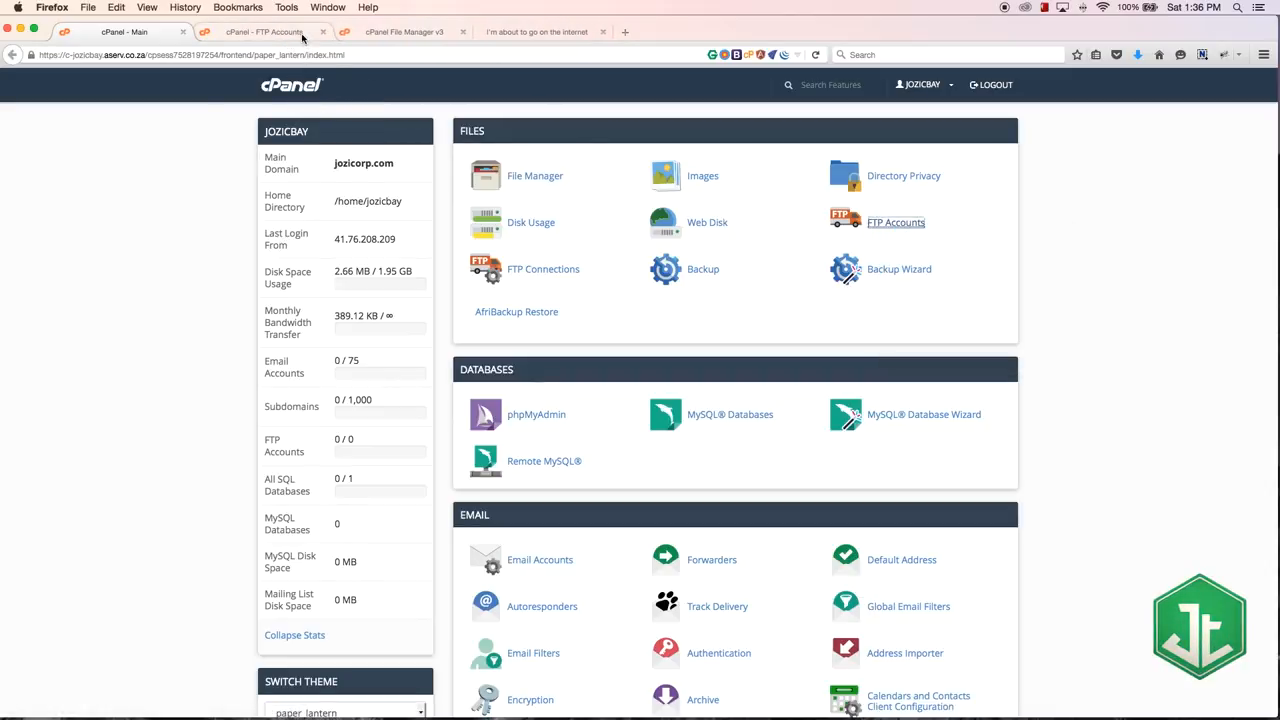
{"action": "left_click", "coordinate": [300, 33]}
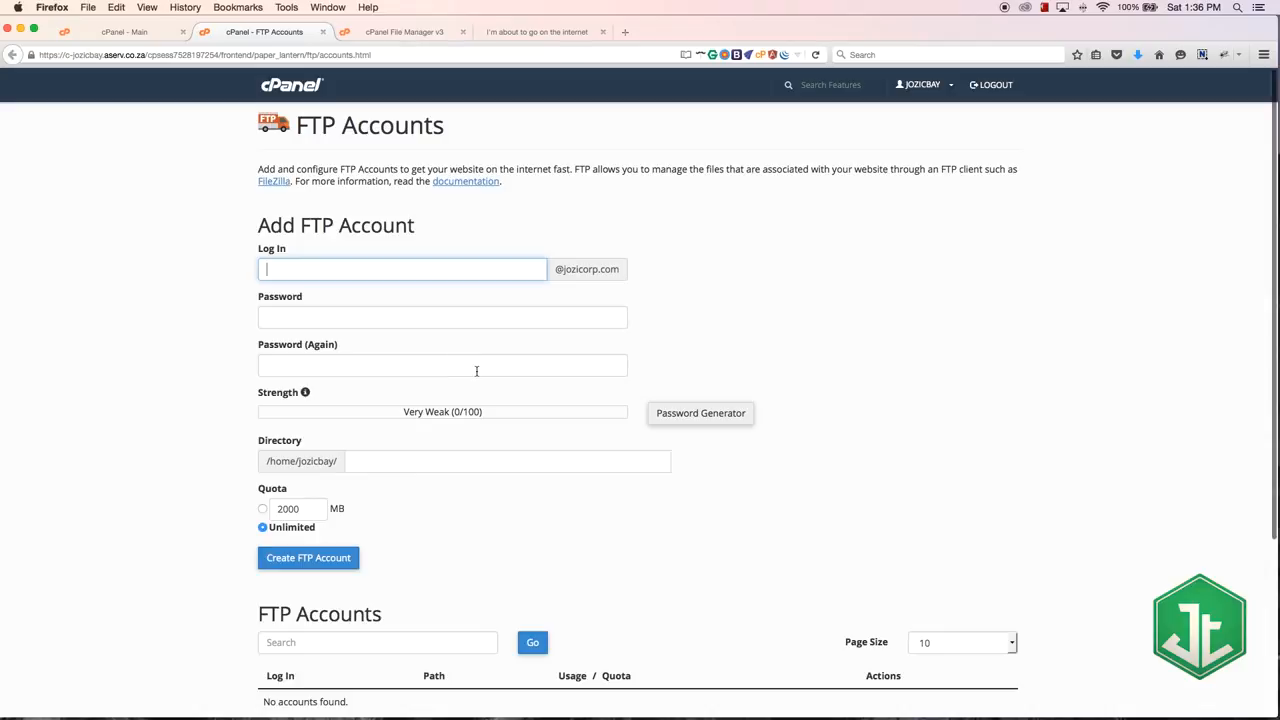
{"action": "left_click", "coordinate": [135, 32]}
{"action": "left_click", "coordinate": [258, 36]}
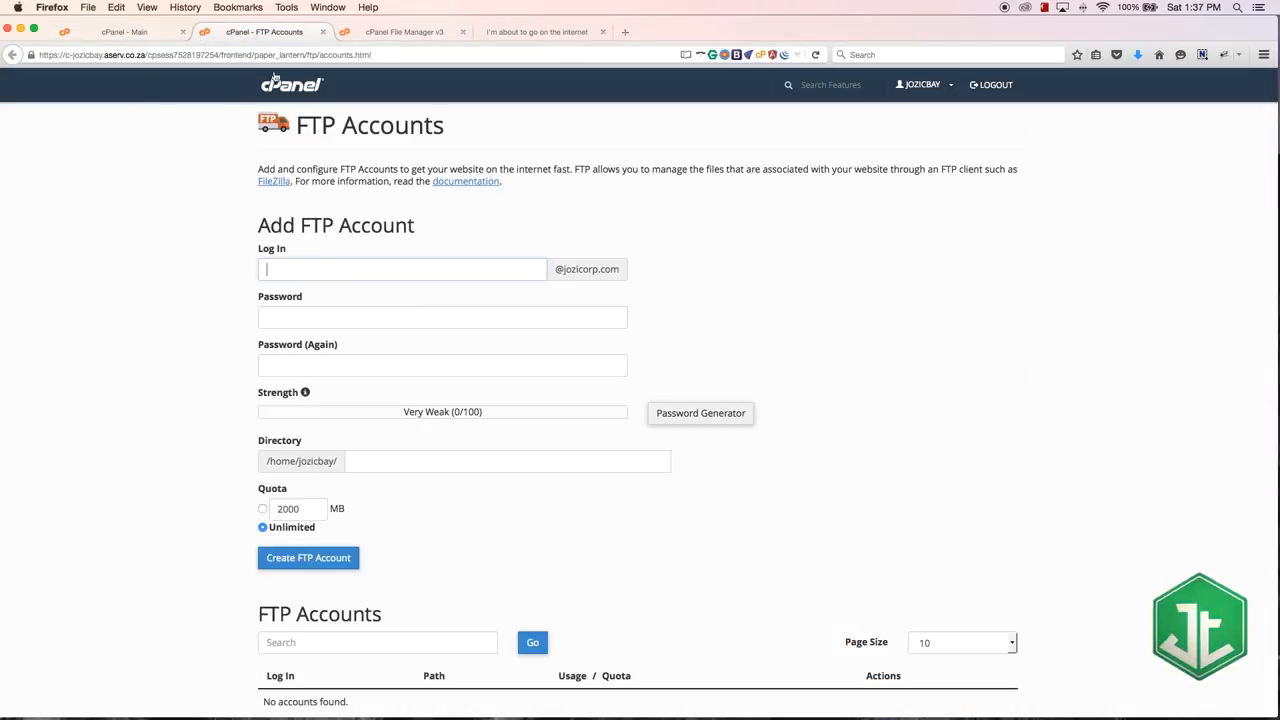
- Examine the Add FTP Account form and check it against the FTP Accounts allowance in the home page statistics
{"action": "left_click", "coordinate": [200, 382]}
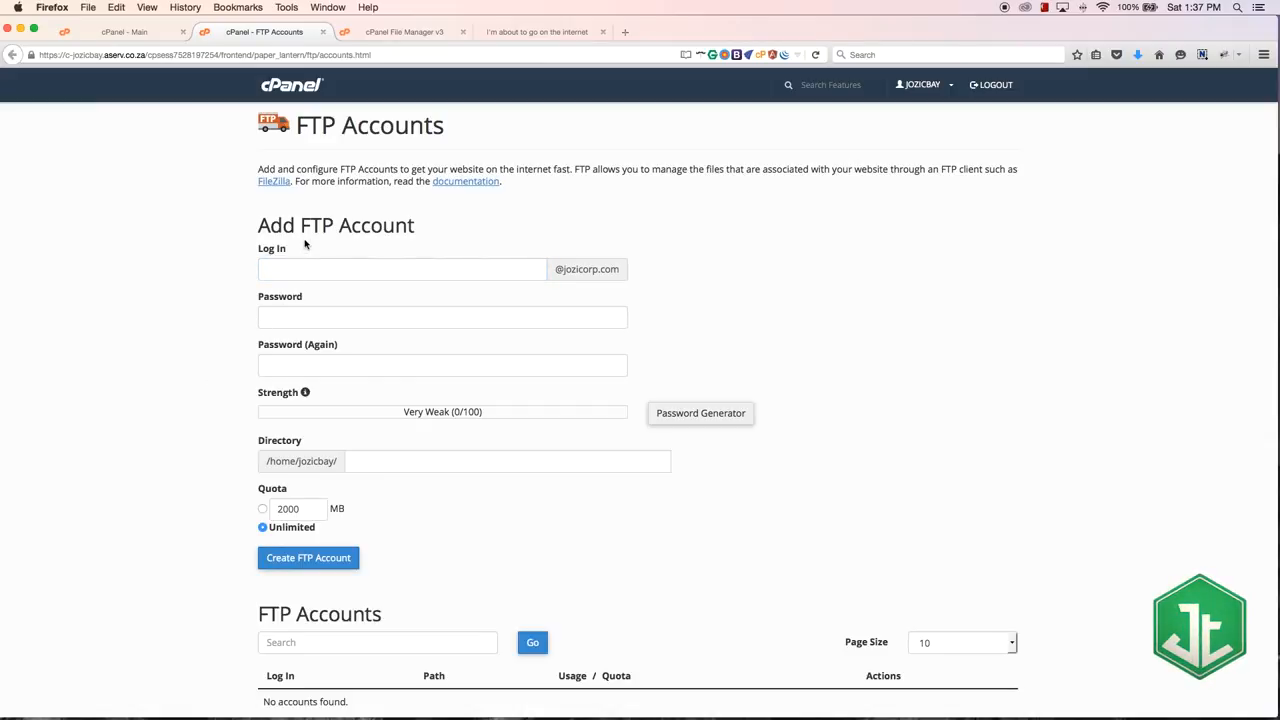
{"action": "left_click_drag", "start_coordinate": [563, 525], "coordinate": [226, 354]}
{"action": "left_click", "coordinate": [225, 321]}
{"action": "left_click_drag", "start_coordinate": [256, 225], "coordinate": [366, 523]}
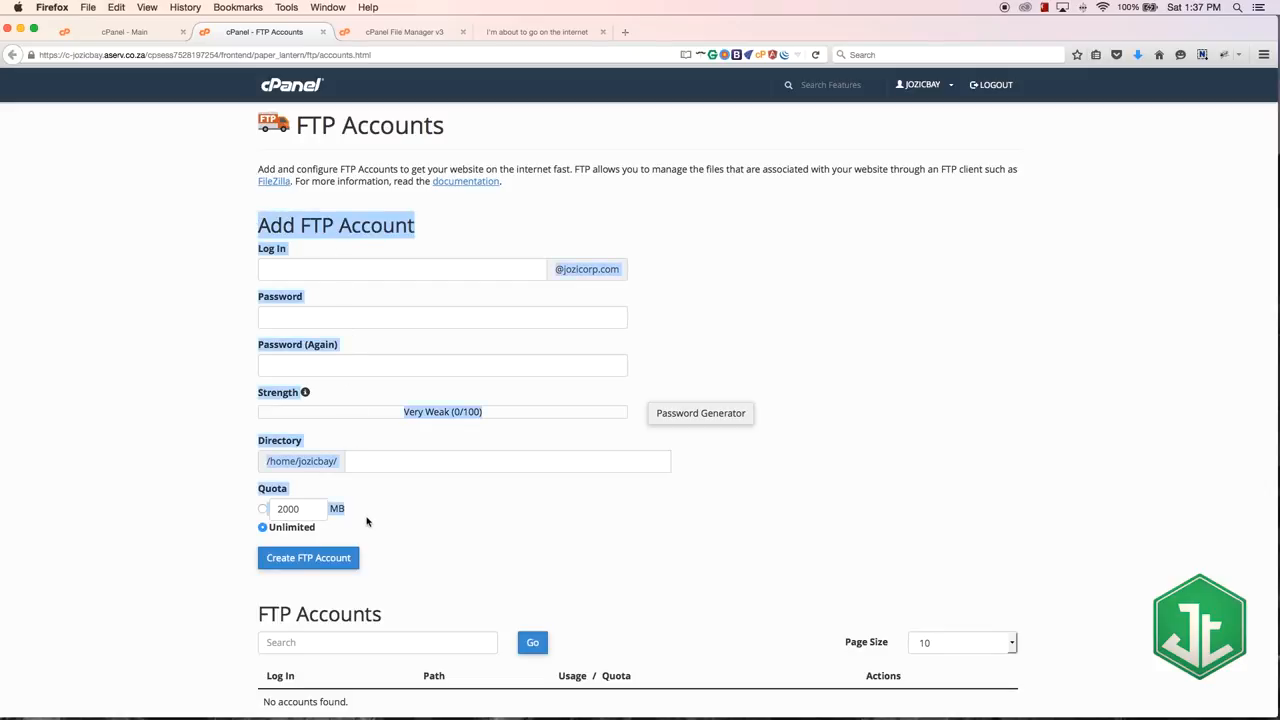
{"action": "left_click", "coordinate": [110, 33]}
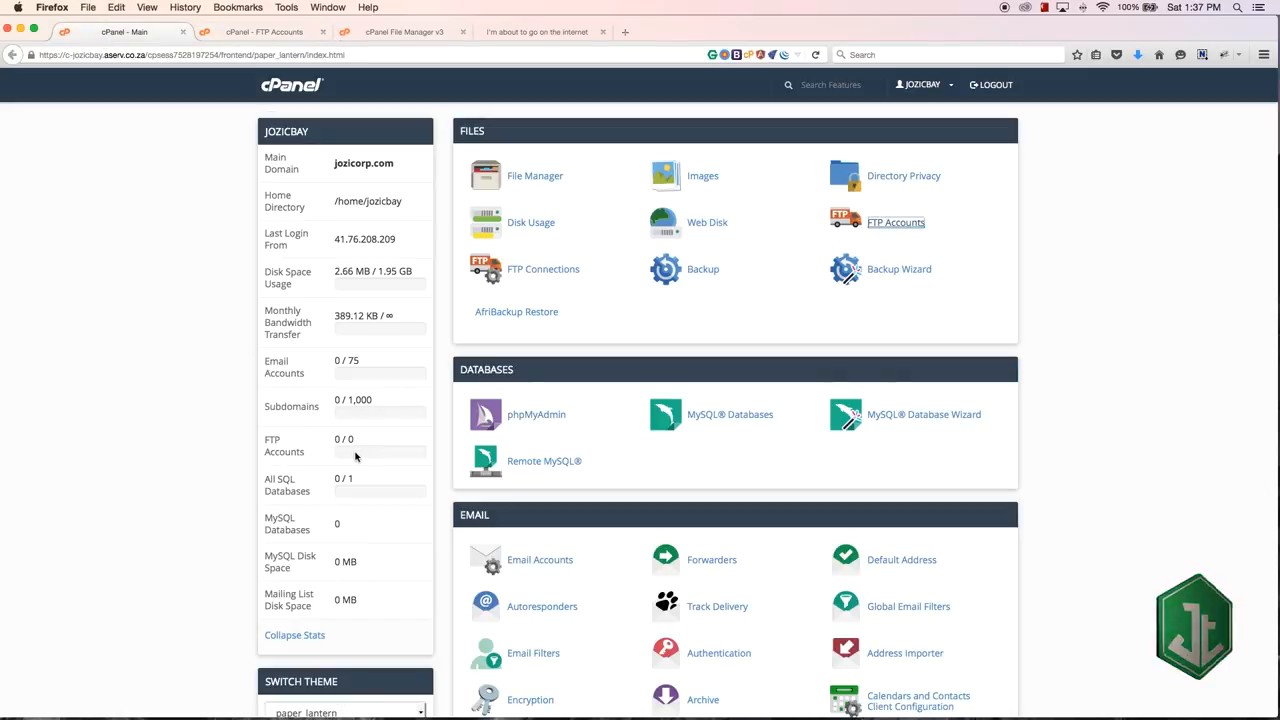
{"action": "left_click_drag", "start_coordinate": [366, 451], "coordinate": [289, 428]}
{"action": "left_click", "coordinate": [280, 34]}
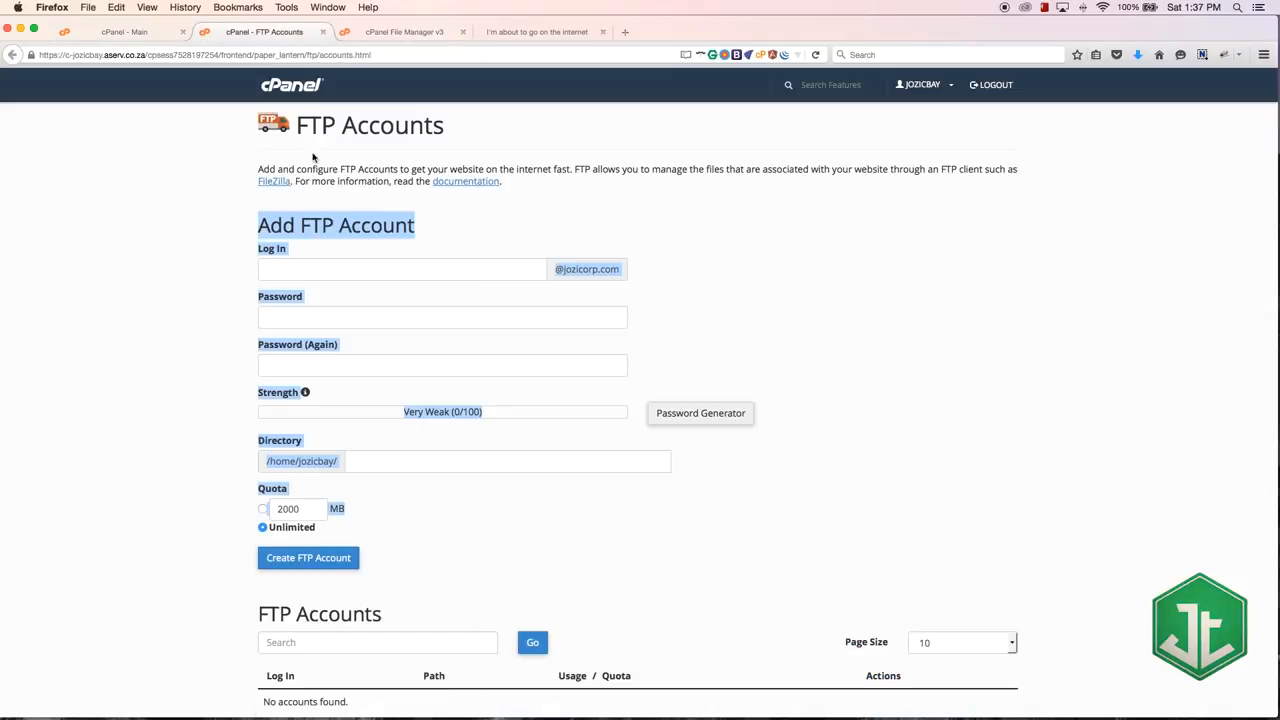
{"action": "left_click", "coordinate": [205, 298]}
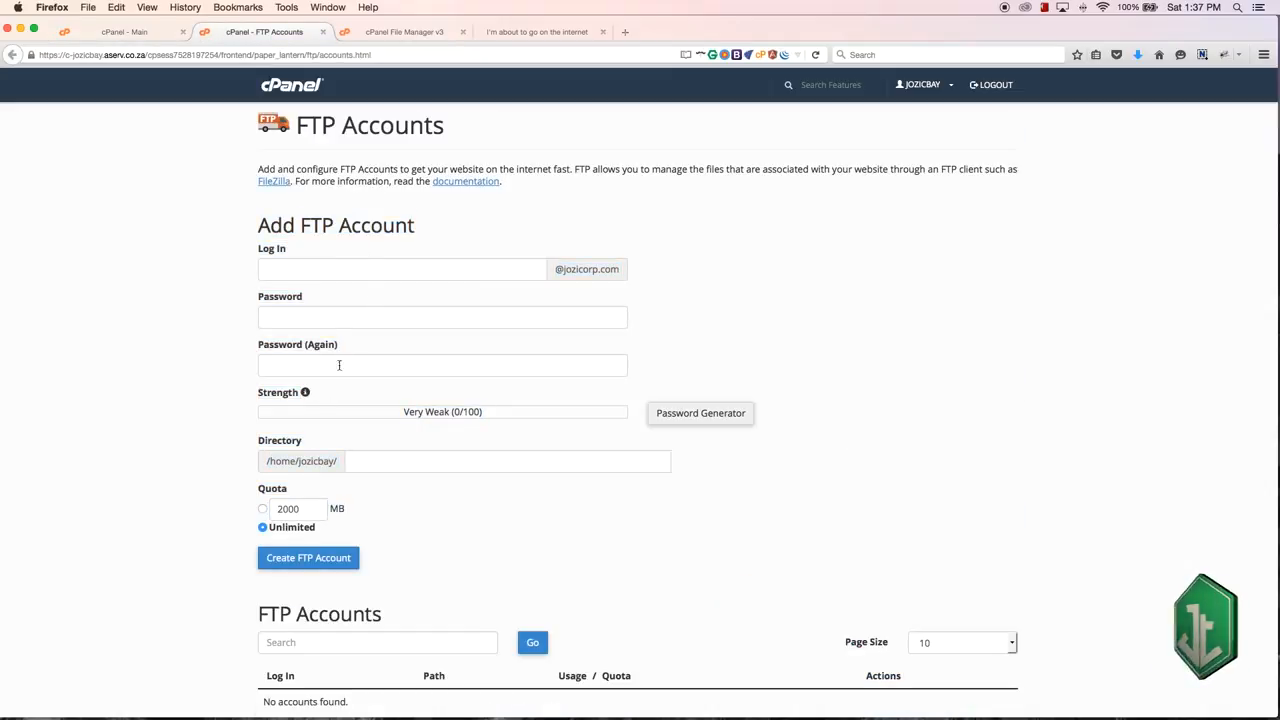
{"action": "scroll", "coordinate": [368, 299], "scroll_direction": "down", "scroll_amount": 1}
{"action": "scroll", "coordinate": [368, 299], "scroll_direction": "up", "scroll_amount": 1}
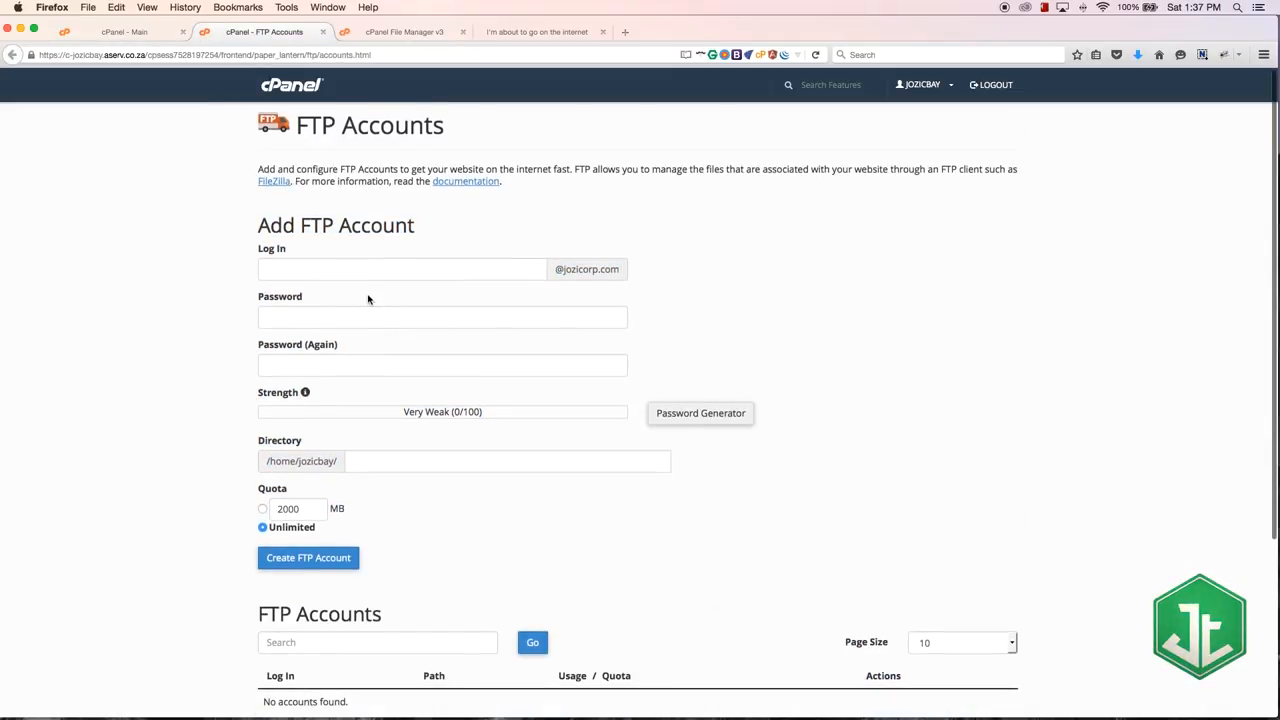
- Enter the person's first name as the new FTP account's login and let the directory path fill in
{"action": "left_click", "coordinate": [325, 275]}
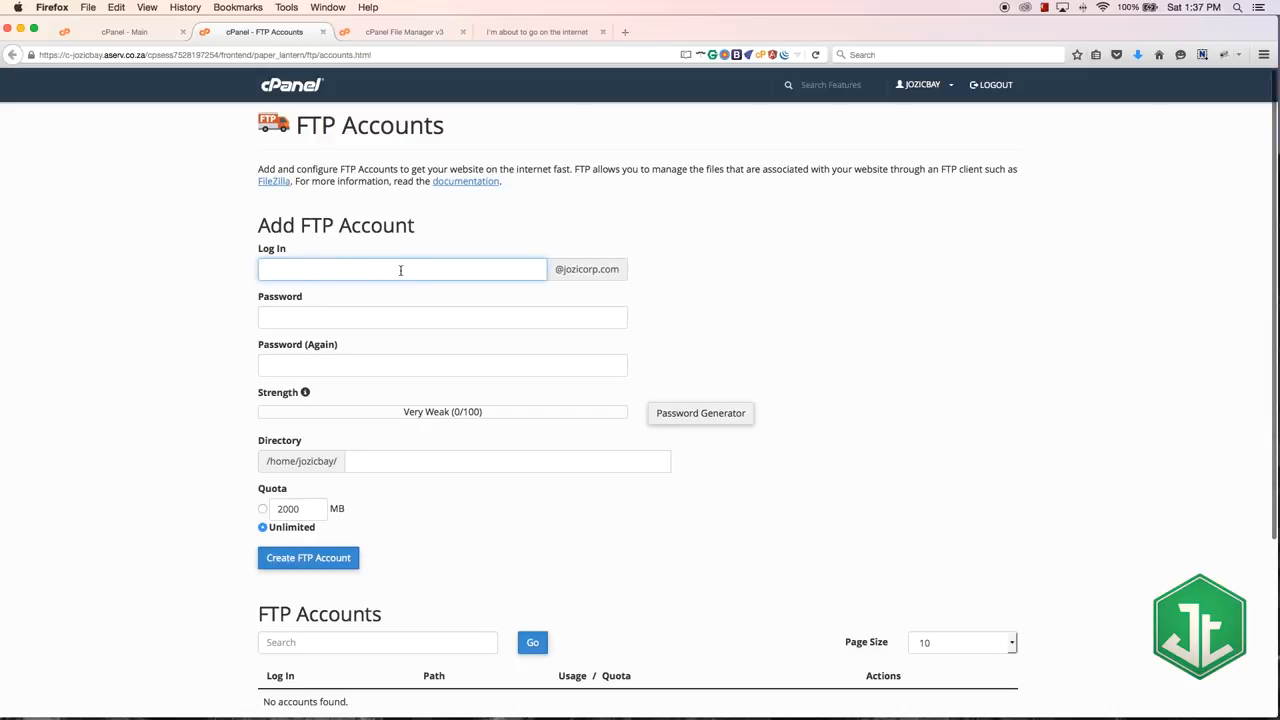
{"action": "type", "text": "quentin"}
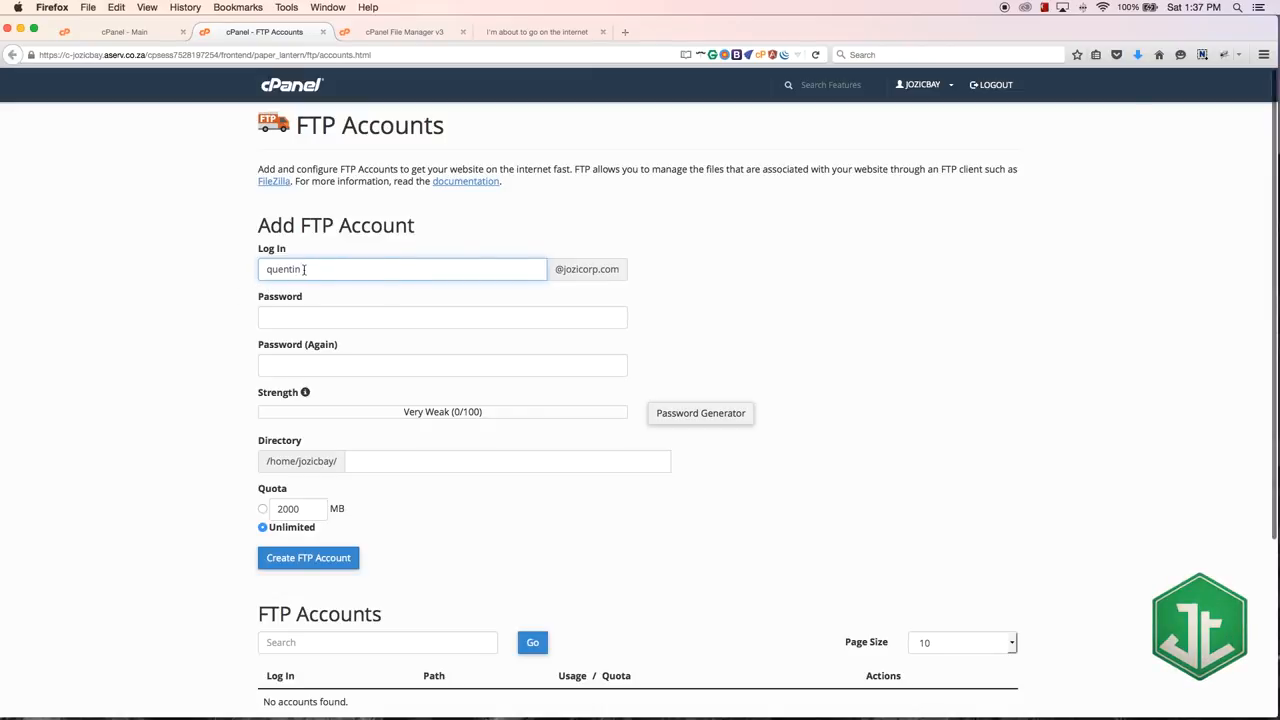
{"action": "left_click", "coordinate": [137, 301]}
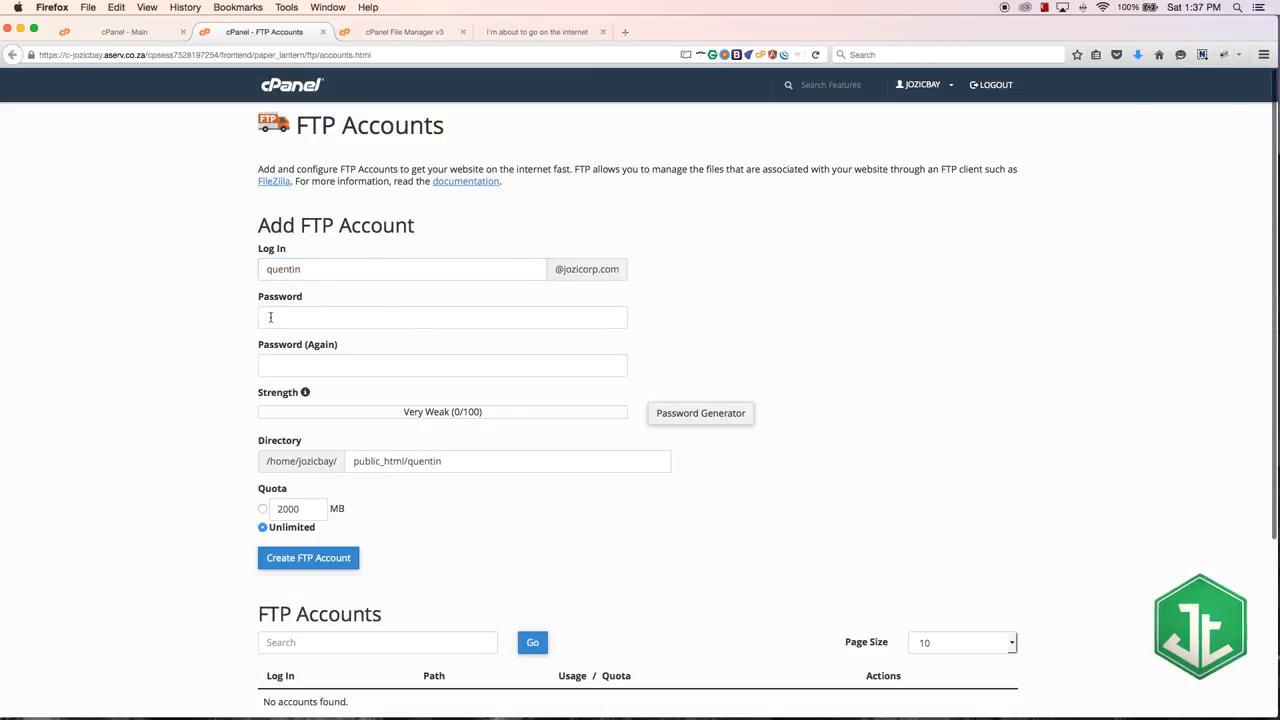
- Fill both password fields of the FTP account with a generated password, acknowledging that it has been copied to a safe place
{"action": "left_click", "coordinate": [289, 322]}
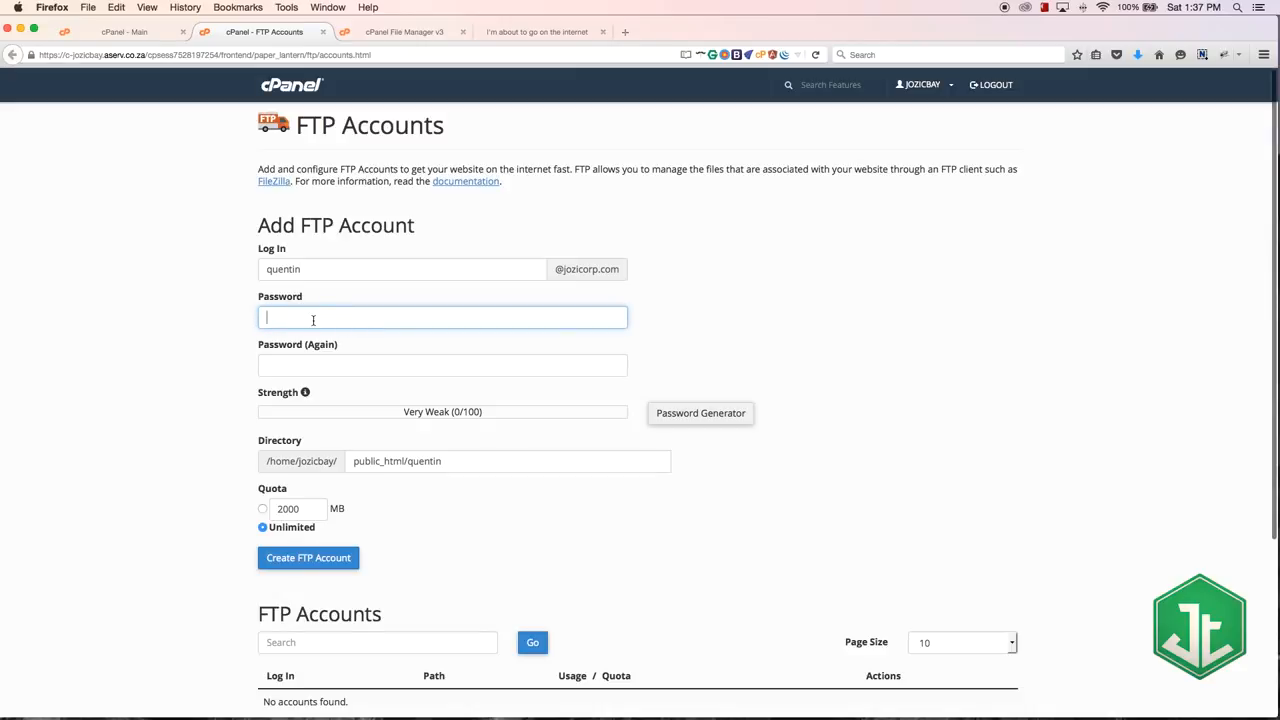
{"action": "left_click", "coordinate": [708, 412]}
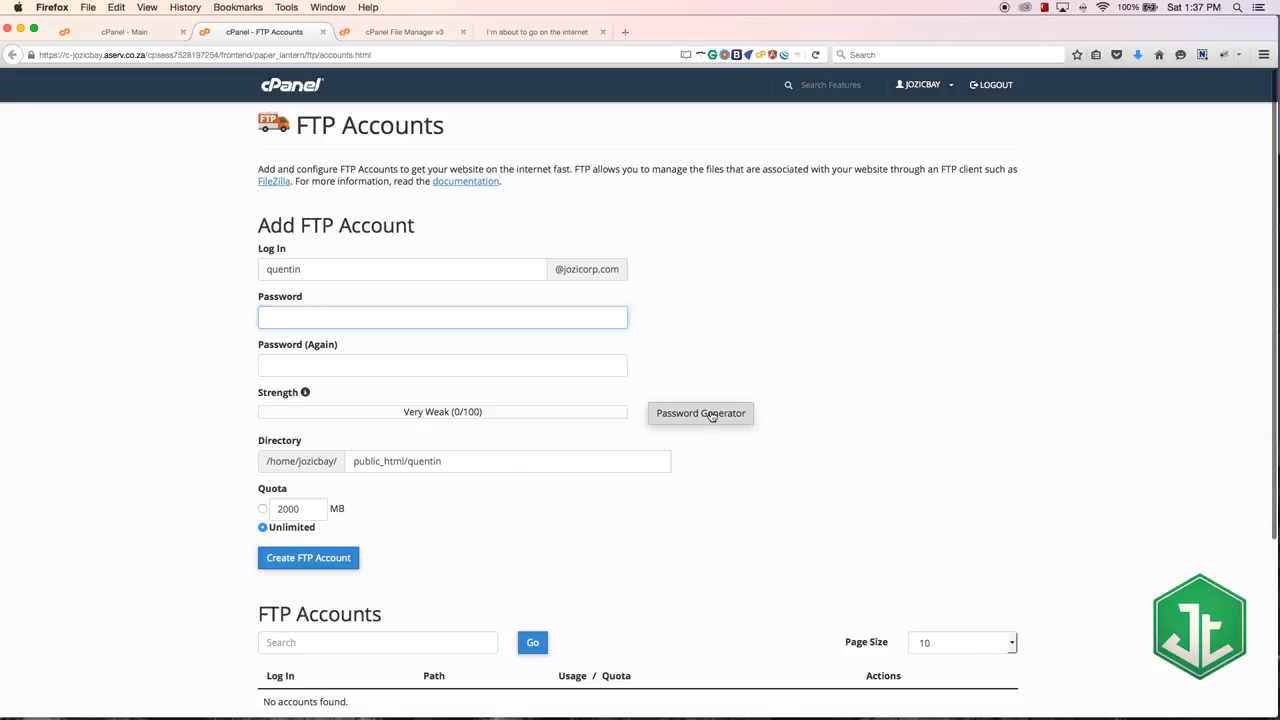
{"action": "triple_click", "coordinate": [646, 349]}
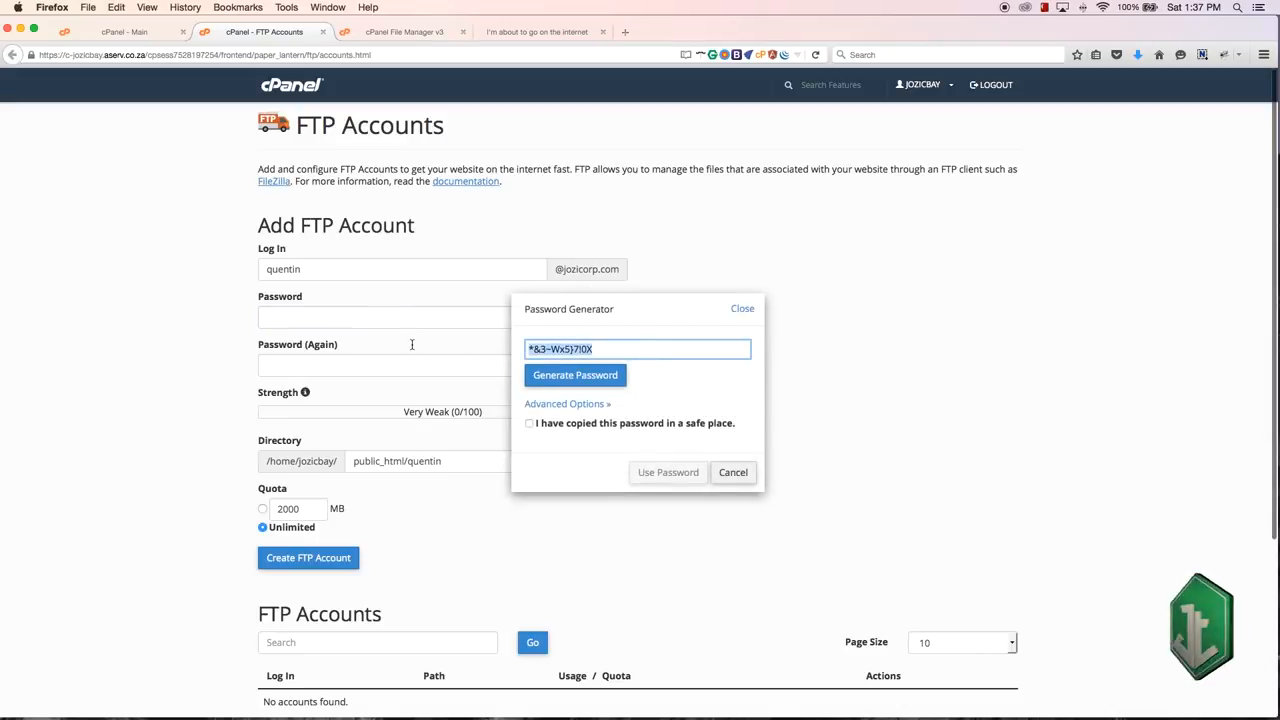
{"action": "left_click", "coordinate": [530, 423]}
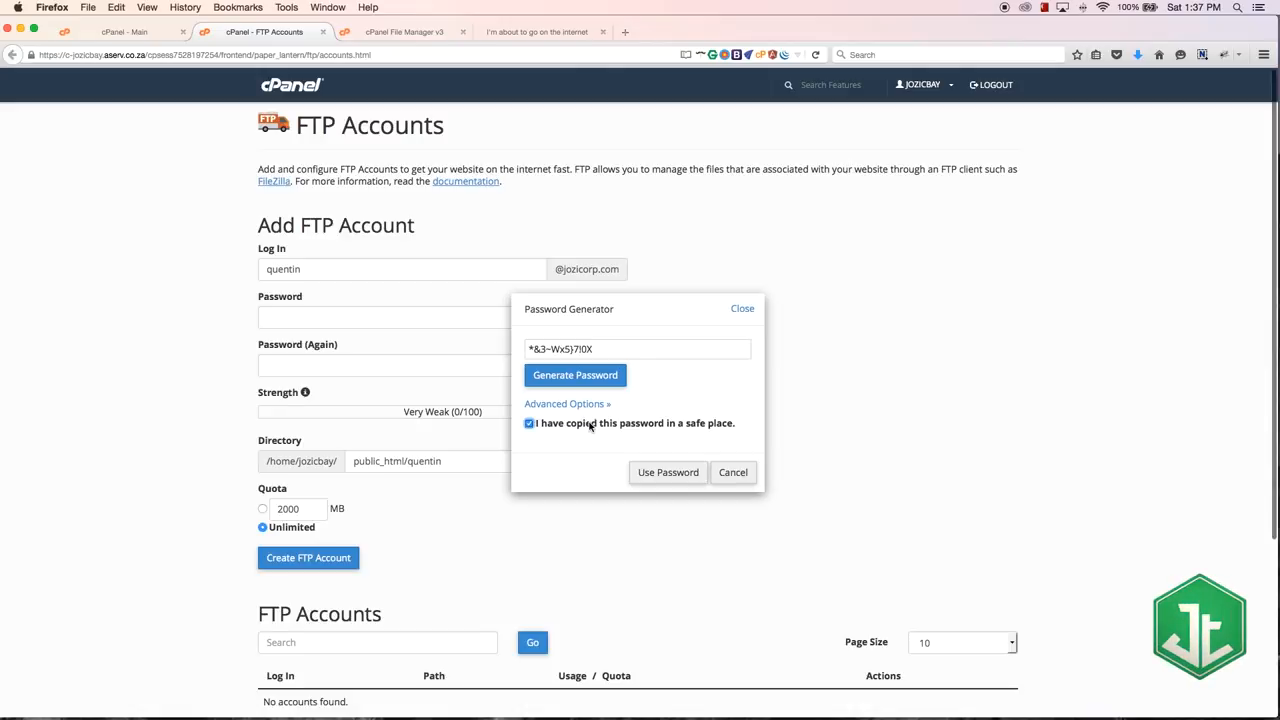
{"action": "left_click", "coordinate": [659, 473]}
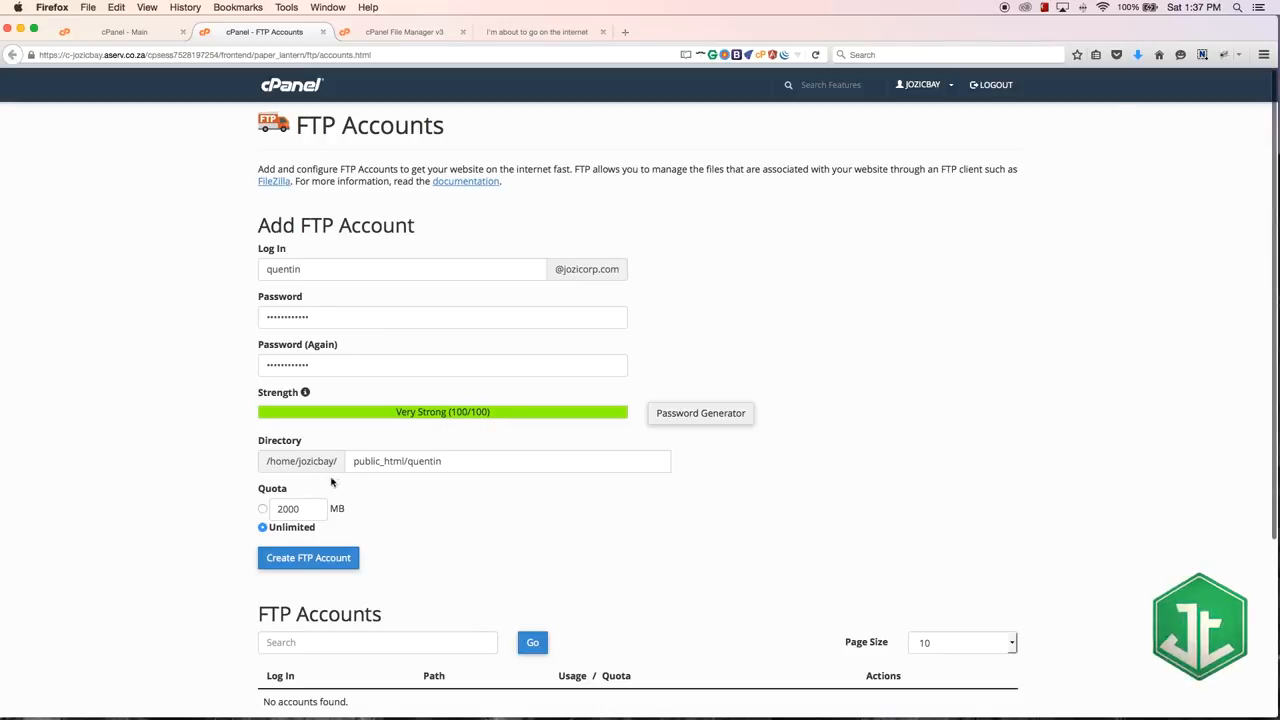
- Review the Directory and Quota settings of the new FTP account, especially the user folder under public_html
{"action": "scroll", "coordinate": [232, 450], "scroll_direction": "down", "scroll_amount": 1}
{"action": "left_click_drag", "start_coordinate": [254, 426], "coordinate": [348, 514]}
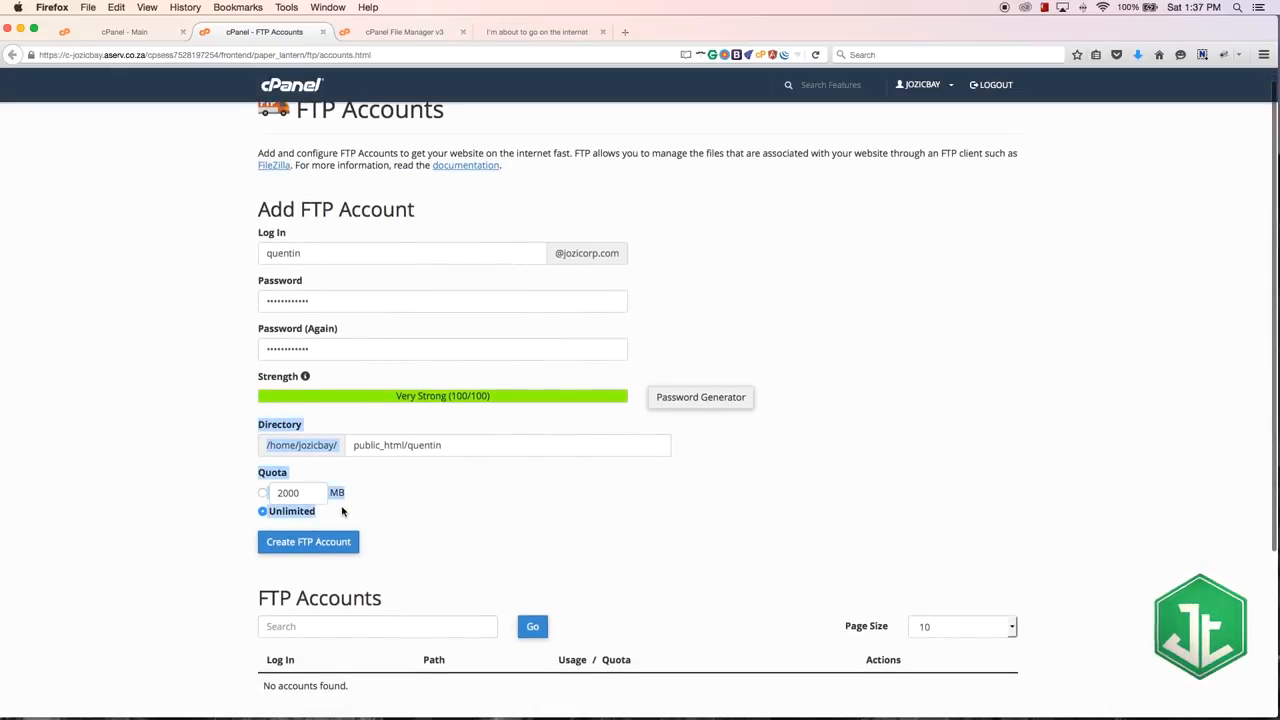
{"action": "left_click", "coordinate": [440, 497]}
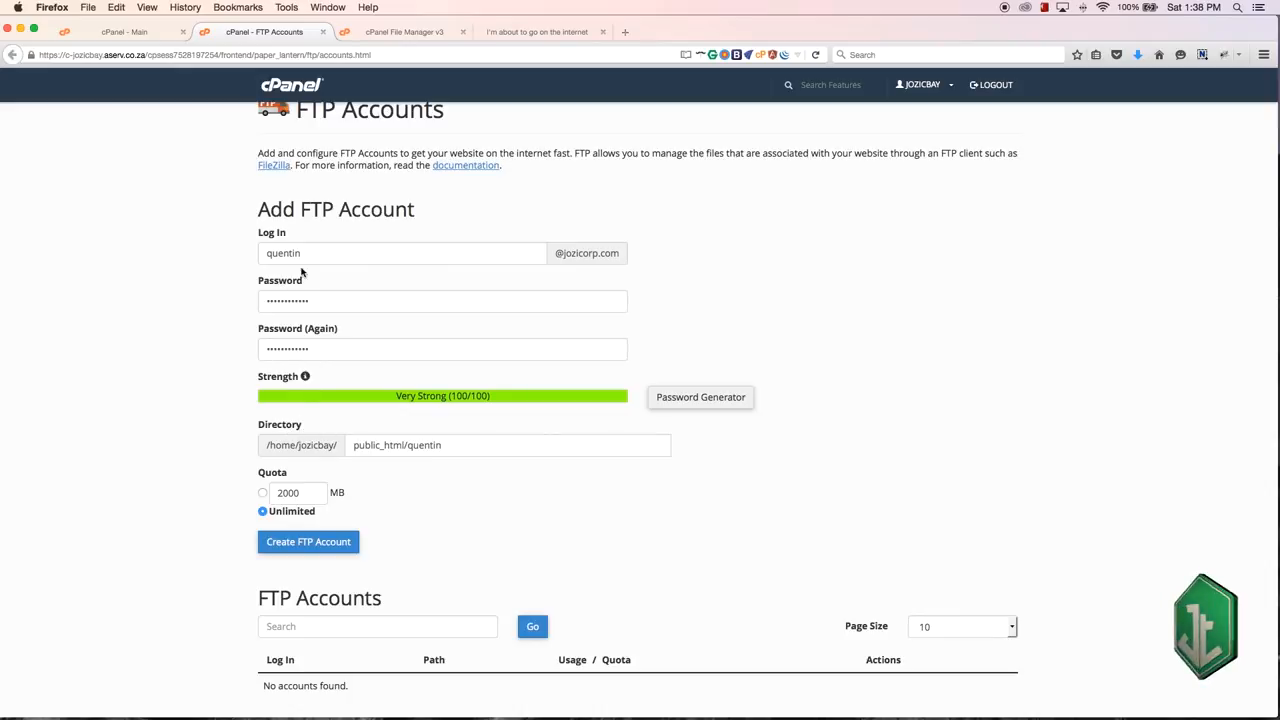
{"action": "scroll", "coordinate": [310, 268], "scroll_direction": "down", "scroll_amount": 1}
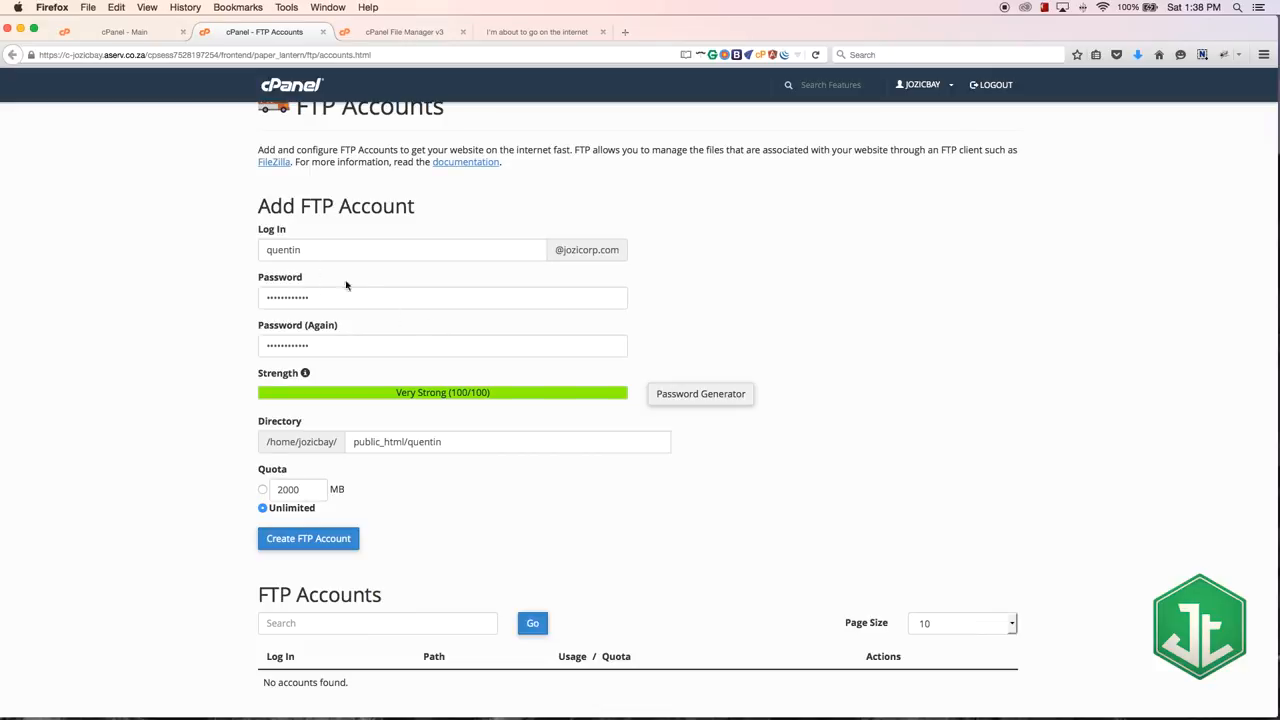
{"action": "left_click", "coordinate": [418, 441]}
{"action": "double_click", "coordinate": [426, 442]}
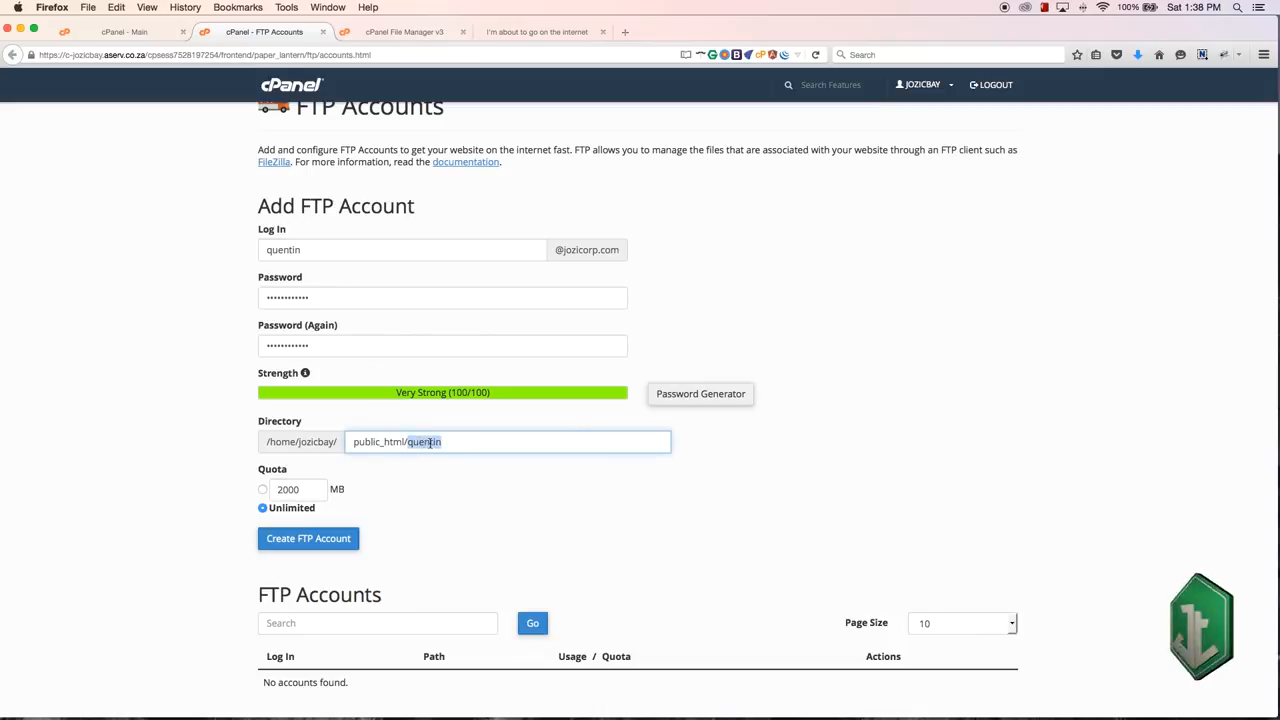
{"action": "left_click_drag", "start_coordinate": [560, 443], "coordinate": [312, 440]}
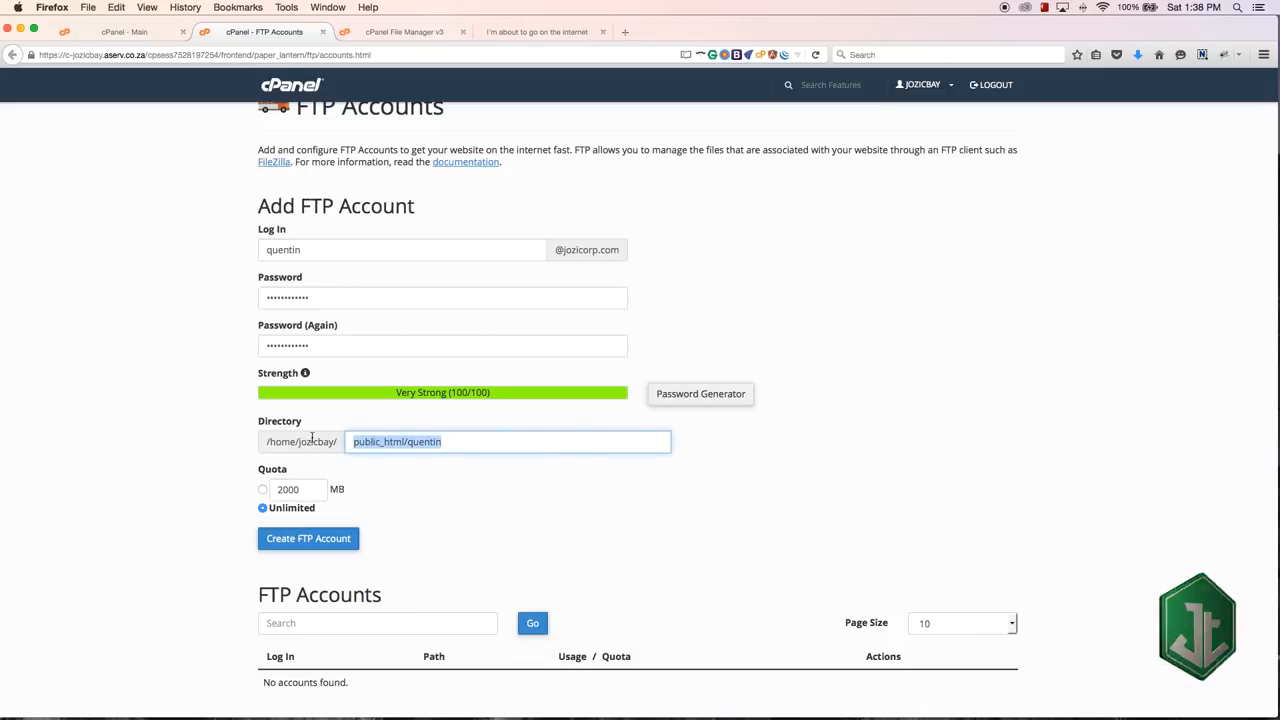
{"action": "left_click", "coordinate": [450, 482]}
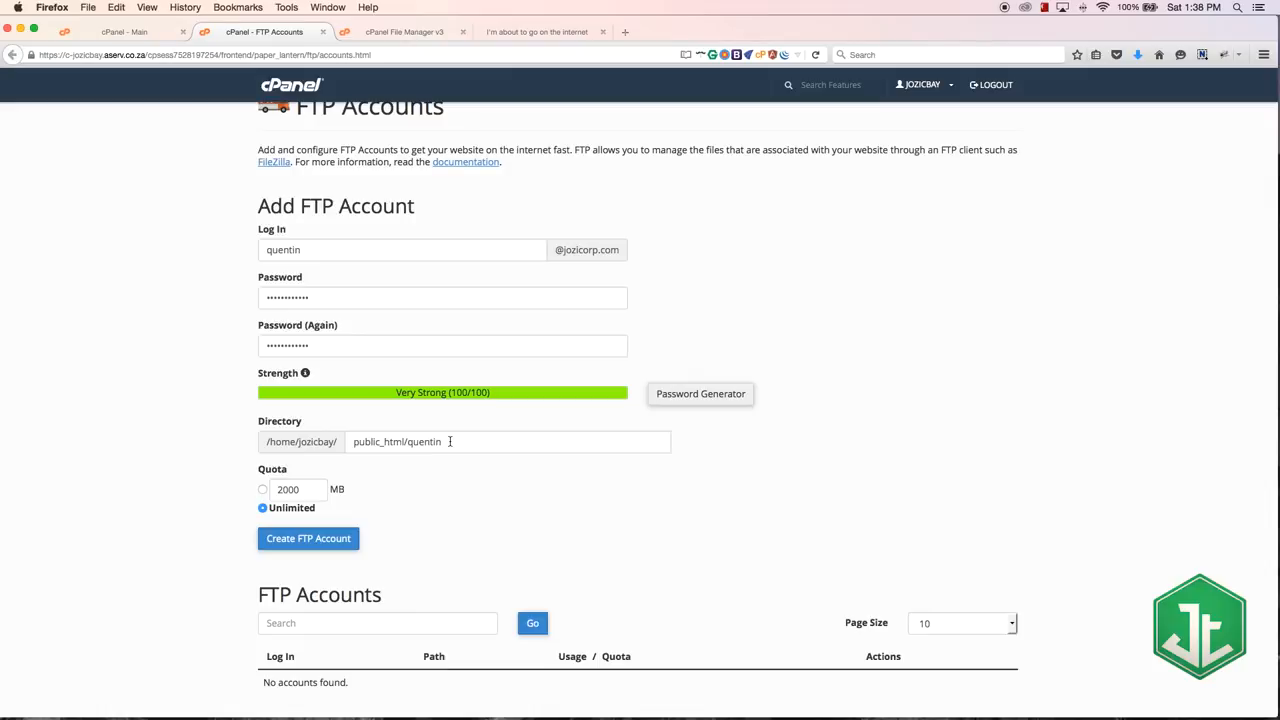
{"action": "left_click", "coordinate": [462, 442]}
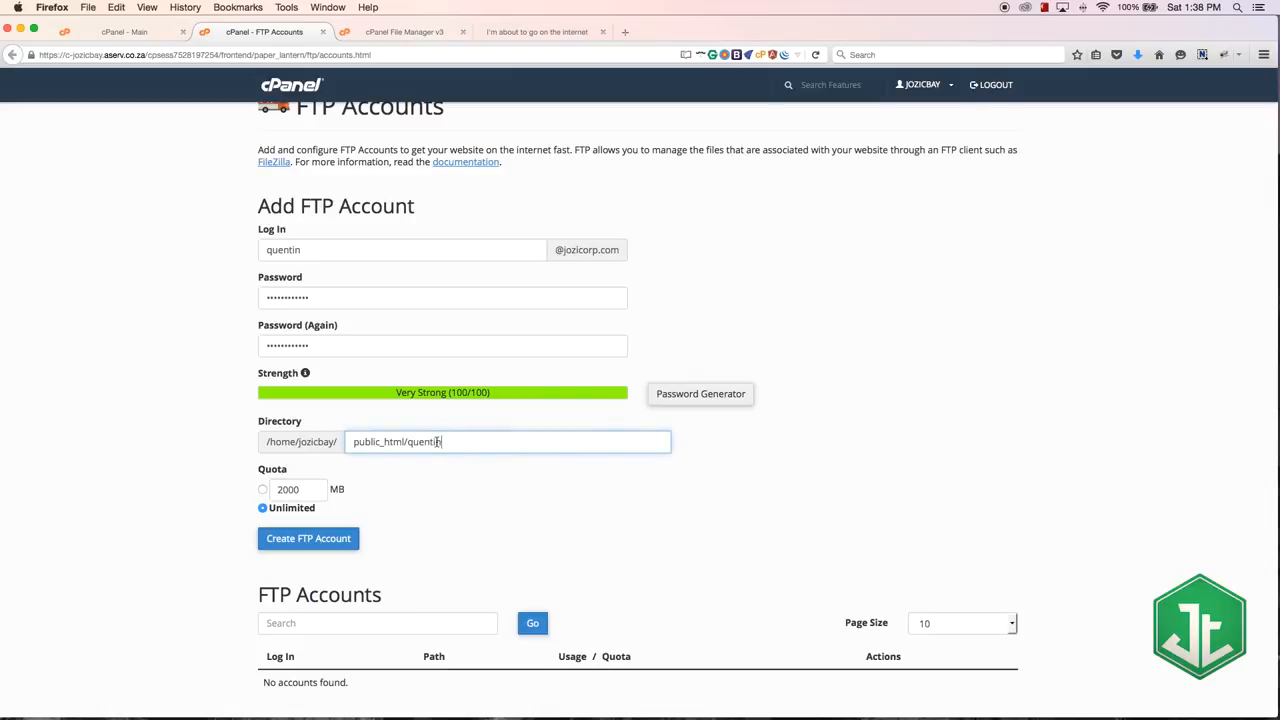
{"action": "left_click_drag", "start_coordinate": [437, 442], "coordinate": [404, 443]}
{"action": "left_click", "coordinate": [469, 446]}
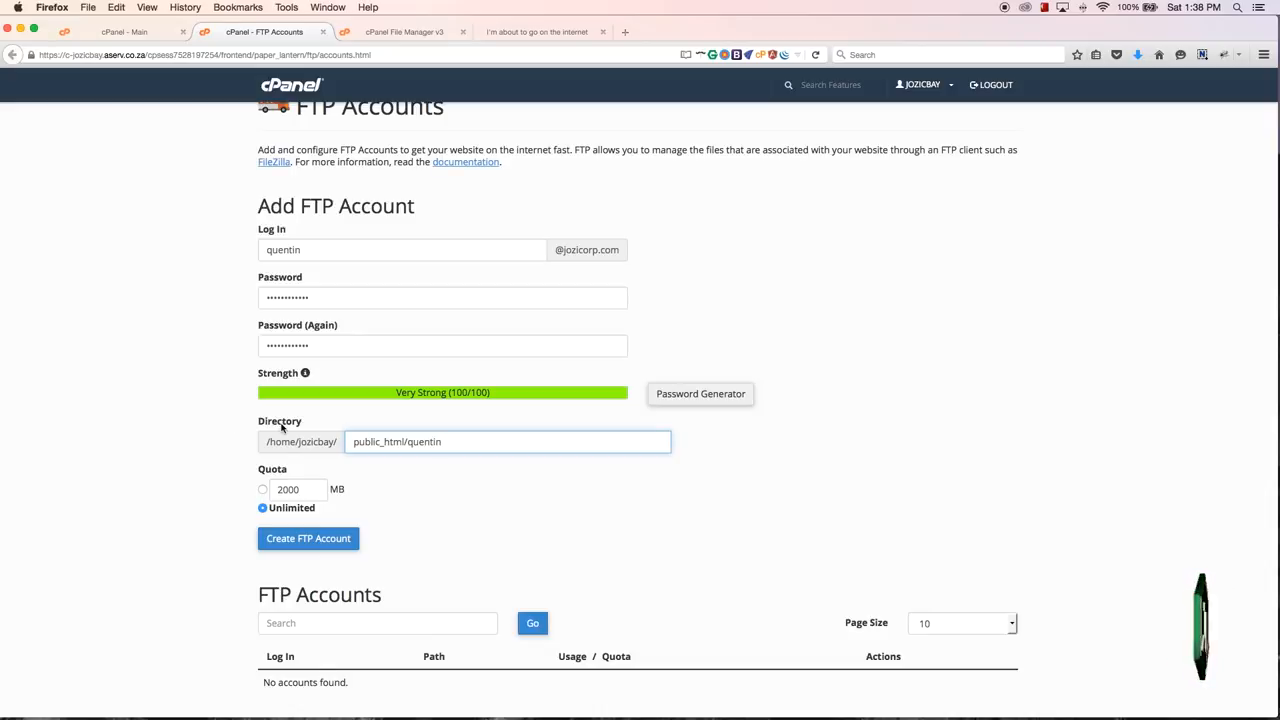
- Try the 2000 MB quota limit for the new FTP account and set the quota back to Unlimited
{"action": "scroll", "coordinate": [220, 467], "scroll_direction": "down", "scroll_amount": 1}
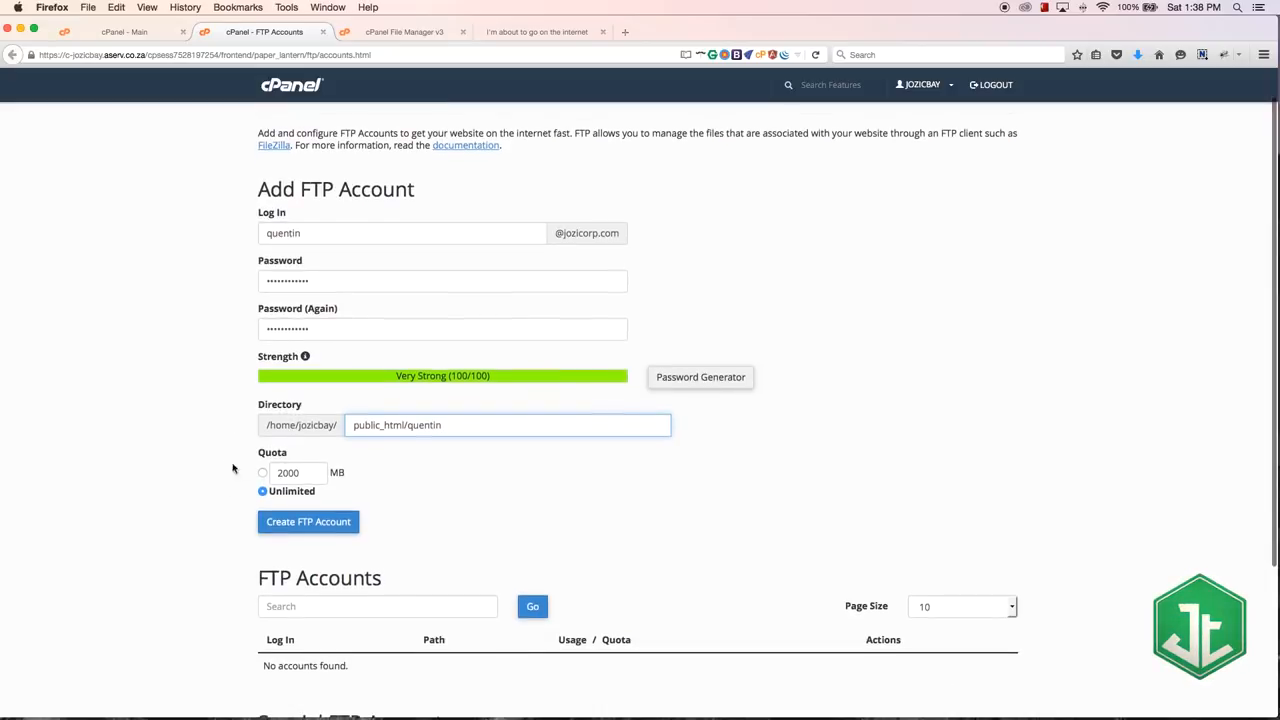
{"action": "left_click", "coordinate": [262, 474]}
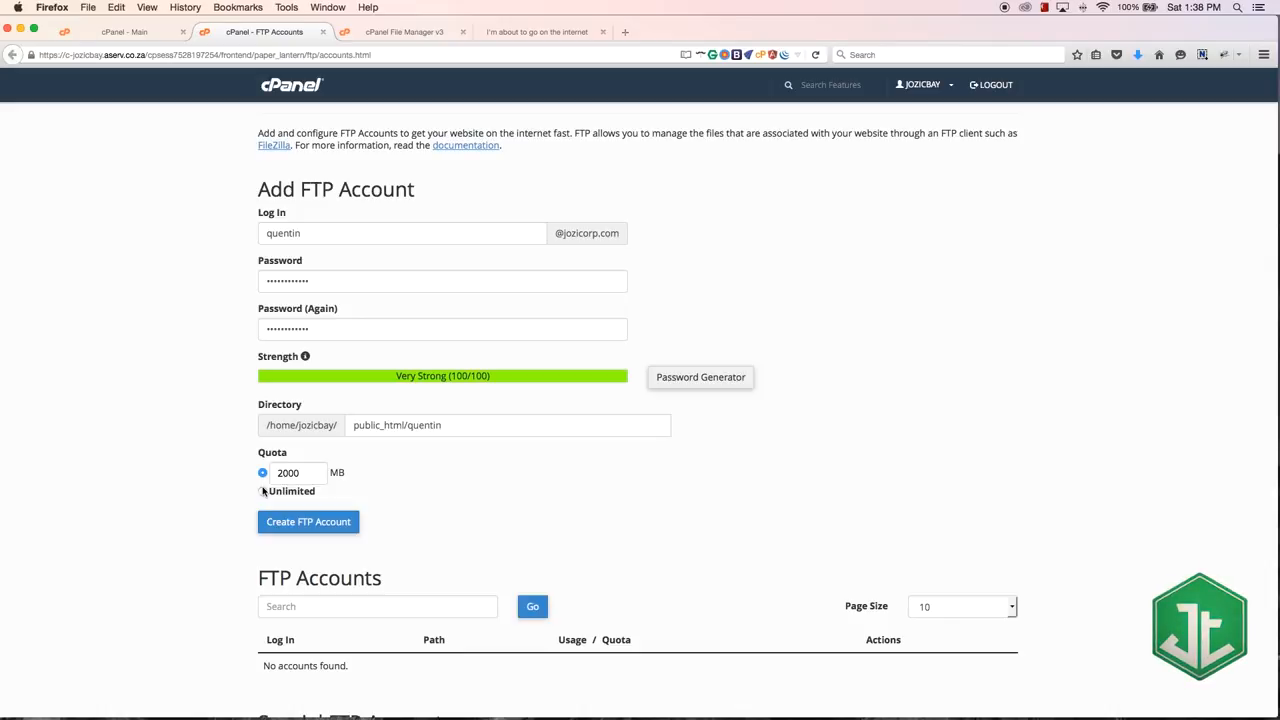
{"action": "double_click", "coordinate": [271, 479]}
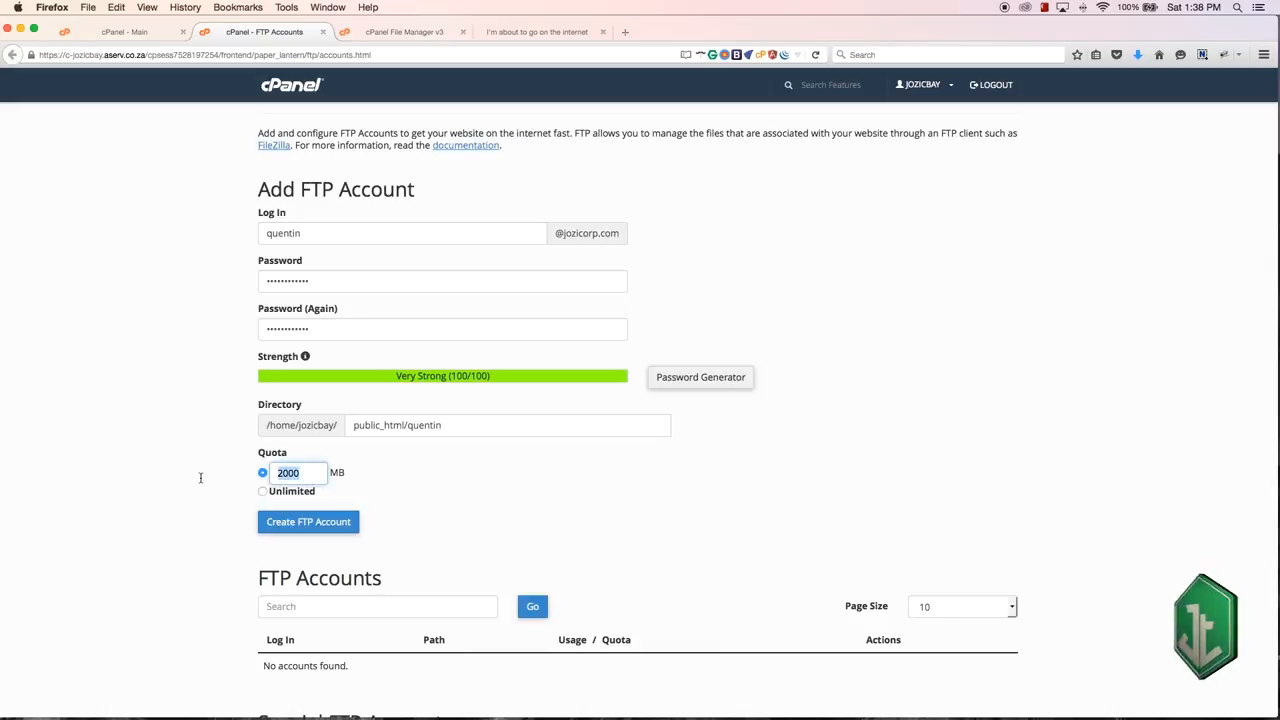
{"action": "left_click", "coordinate": [262, 492]}
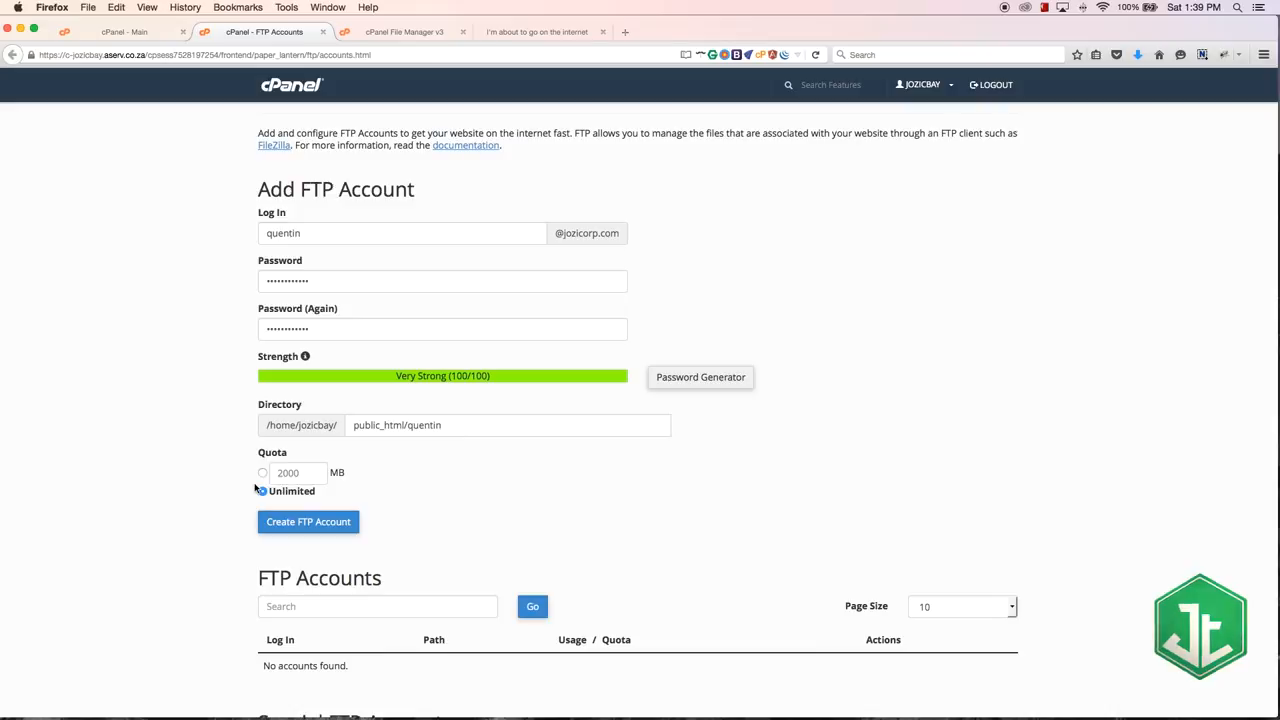
- Try to create the FTP account and check the FTP Accounts allowance in the home page statistics
{"action": "scroll", "coordinate": [206, 404], "scroll_direction": "down", "scroll_amount": 1}
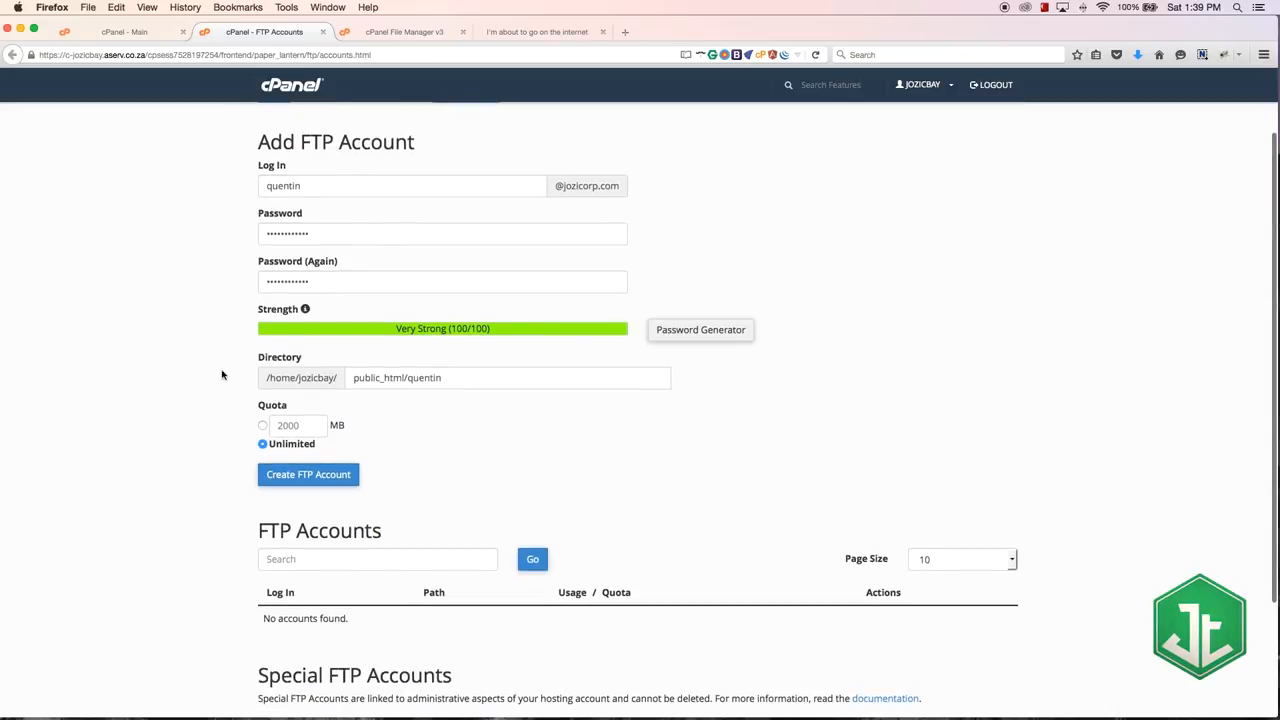
{"action": "left_click", "coordinate": [285, 476]}
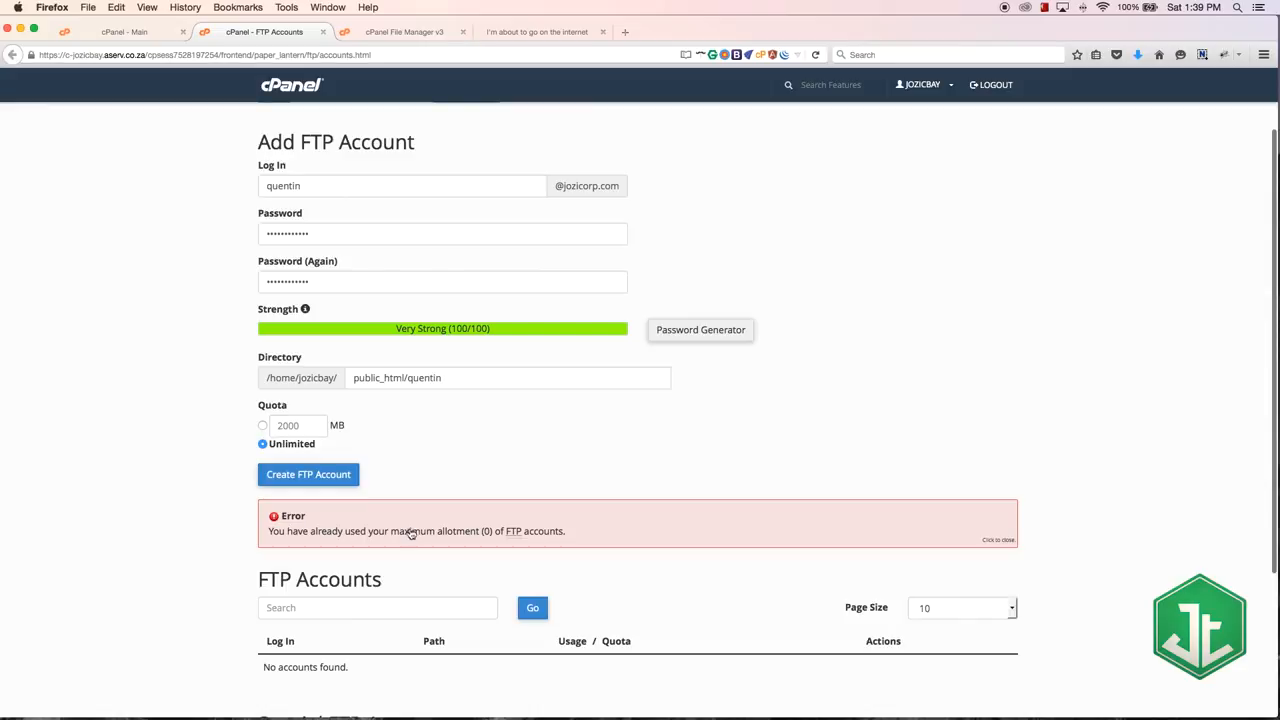
{"action": "left_click_drag", "start_coordinate": [600, 537], "coordinate": [309, 534]}
{"action": "left_click", "coordinate": [154, 33]}
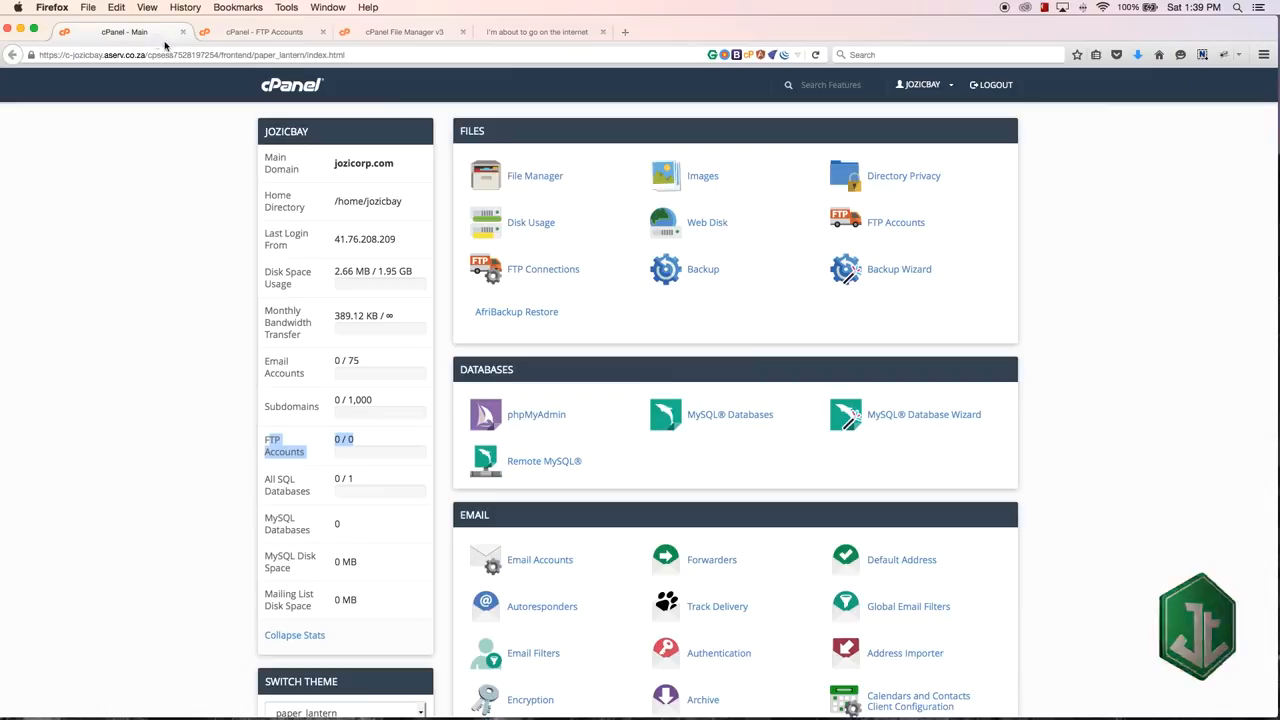
{"action": "left_click", "coordinate": [272, 30]}
- Examine the Special FTP Accounts list, especially the login, path and usage of the main hosting account
{"action": "scroll", "coordinate": [302, 320], "scroll_direction": "down", "scroll_amount": 3}
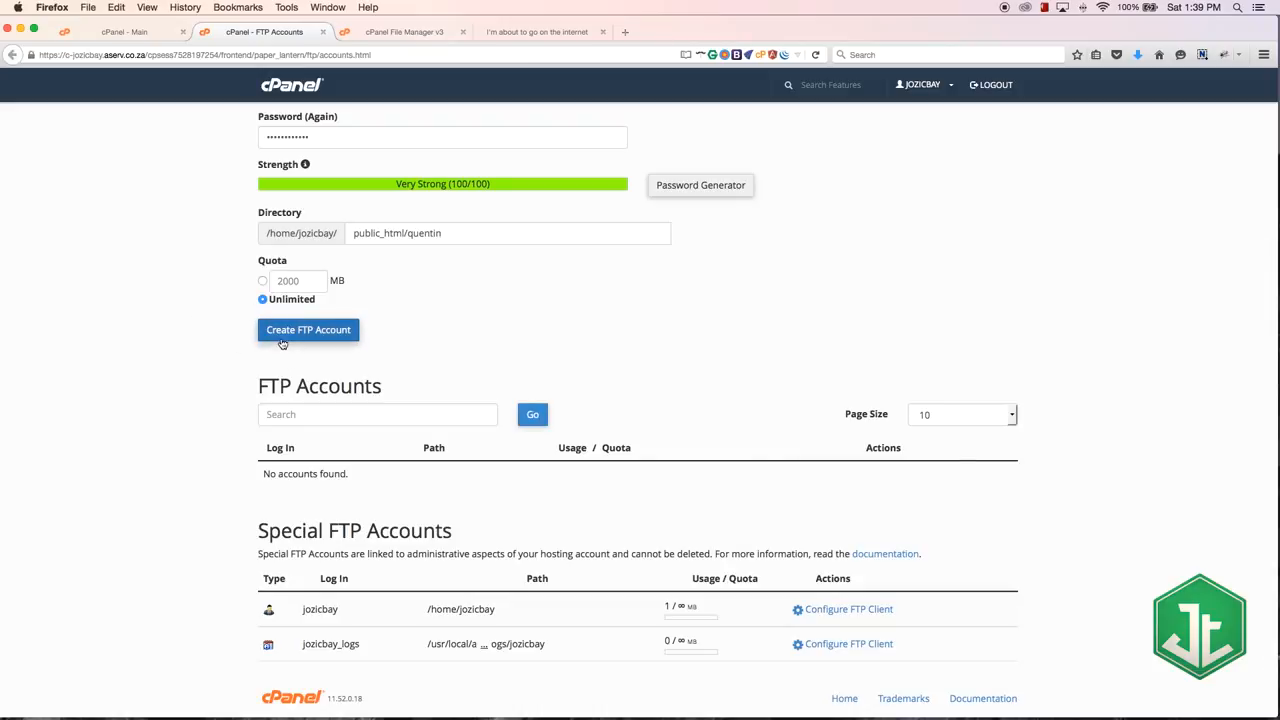
{"action": "scroll", "coordinate": [230, 455], "scroll_direction": "down", "scroll_amount": 1}
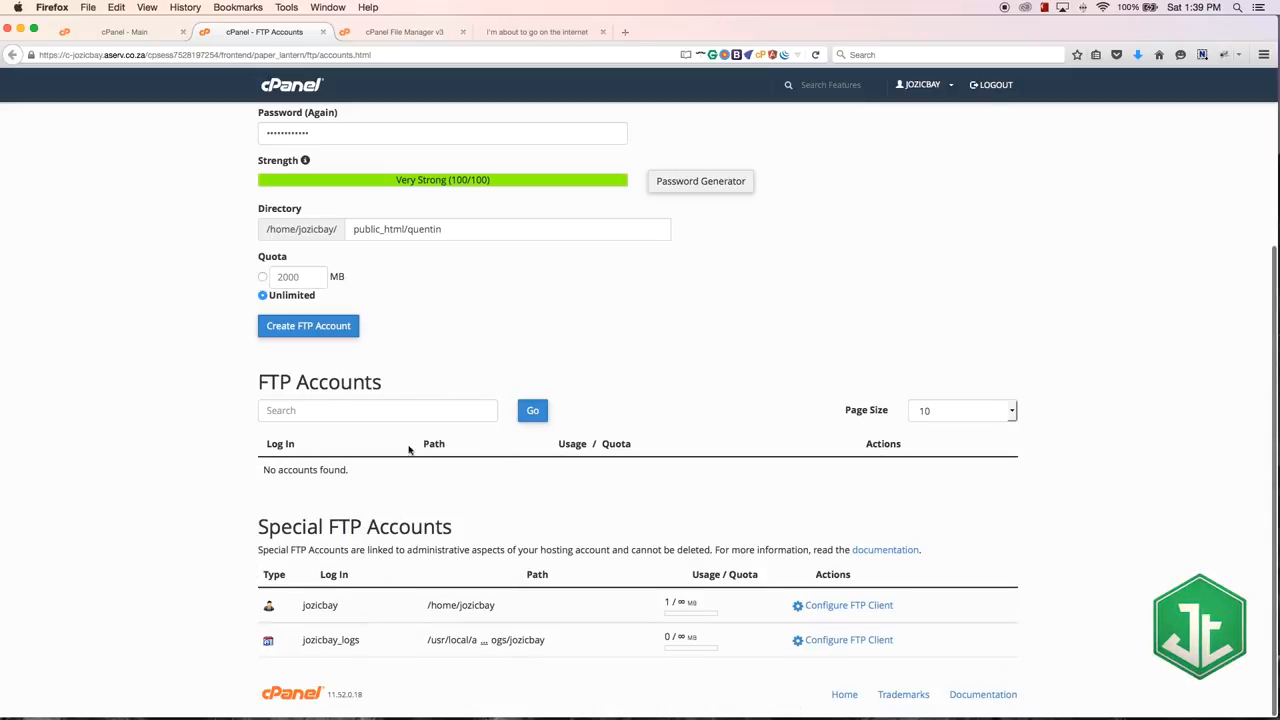
{"action": "left_click_drag", "start_coordinate": [263, 532], "coordinate": [474, 538]}
{"action": "left_click", "coordinate": [541, 539]}
{"action": "left_click_drag", "start_coordinate": [268, 607], "coordinate": [921, 612]}
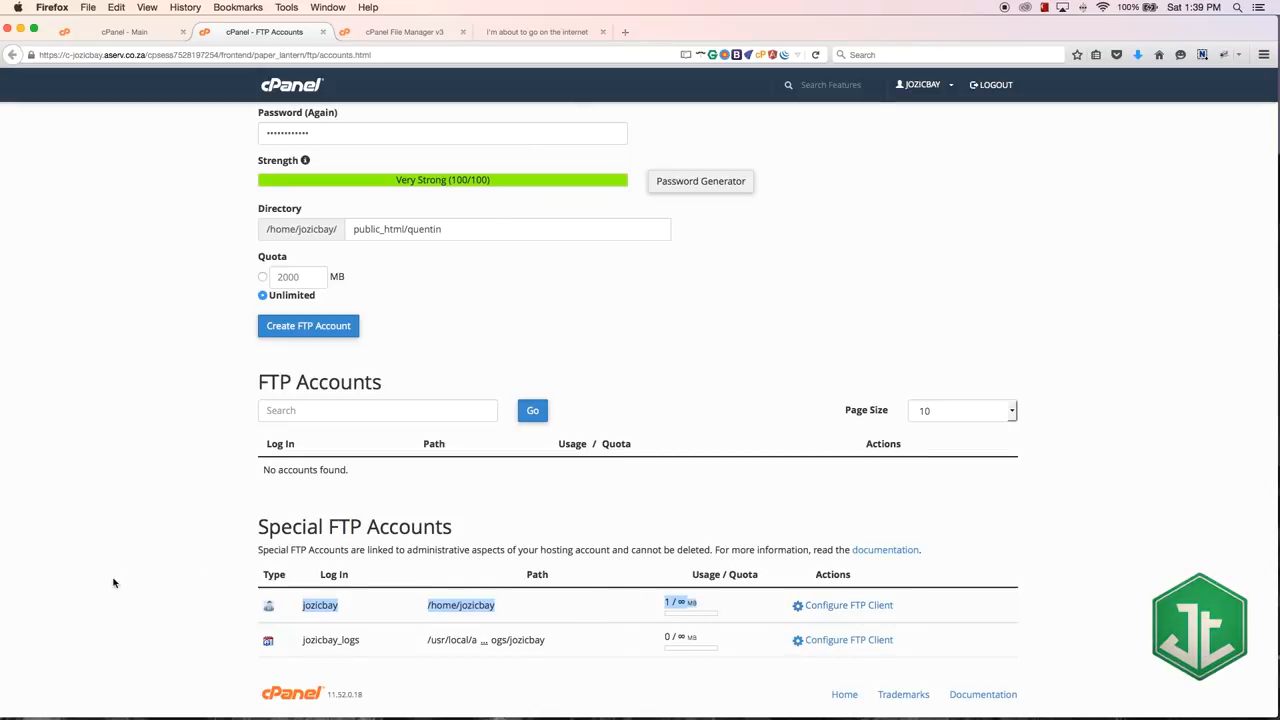
{"action": "left_click", "coordinate": [218, 591]}
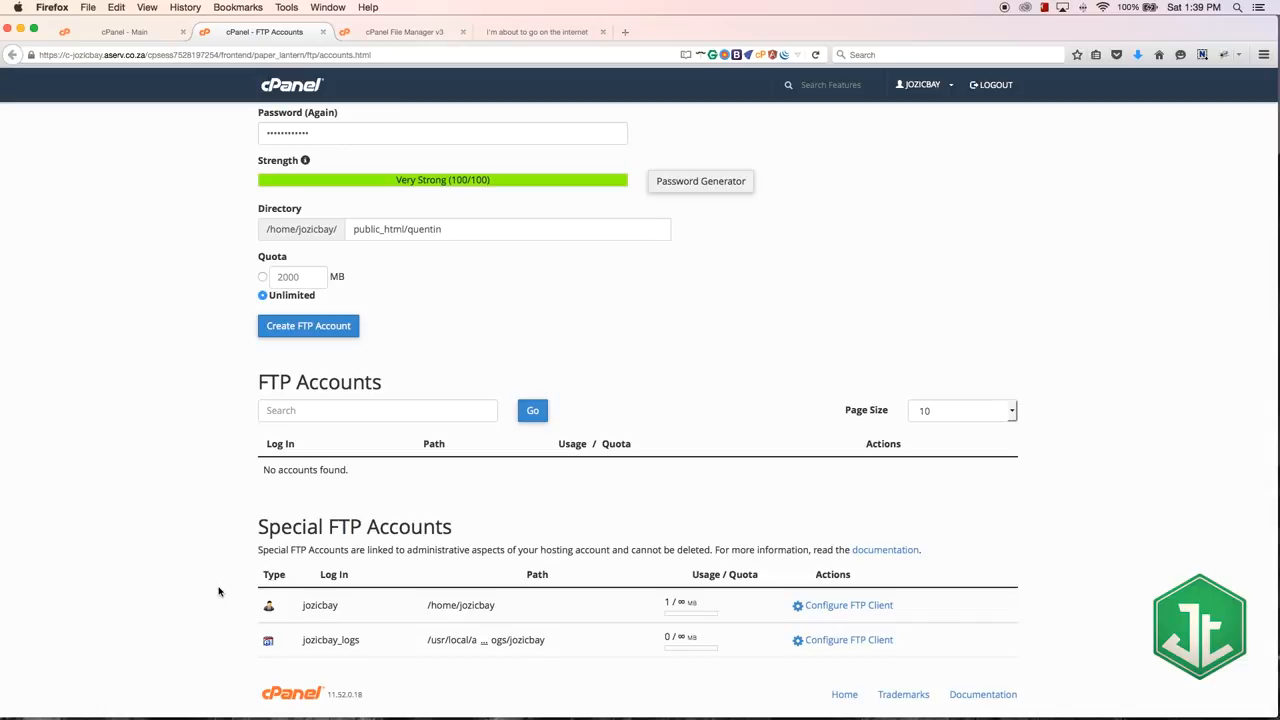
- Show the FTP client configuration of the main special FTP account and copy its FTP server name, checking the port as well
{"action": "left_click", "coordinate": [830, 606]}
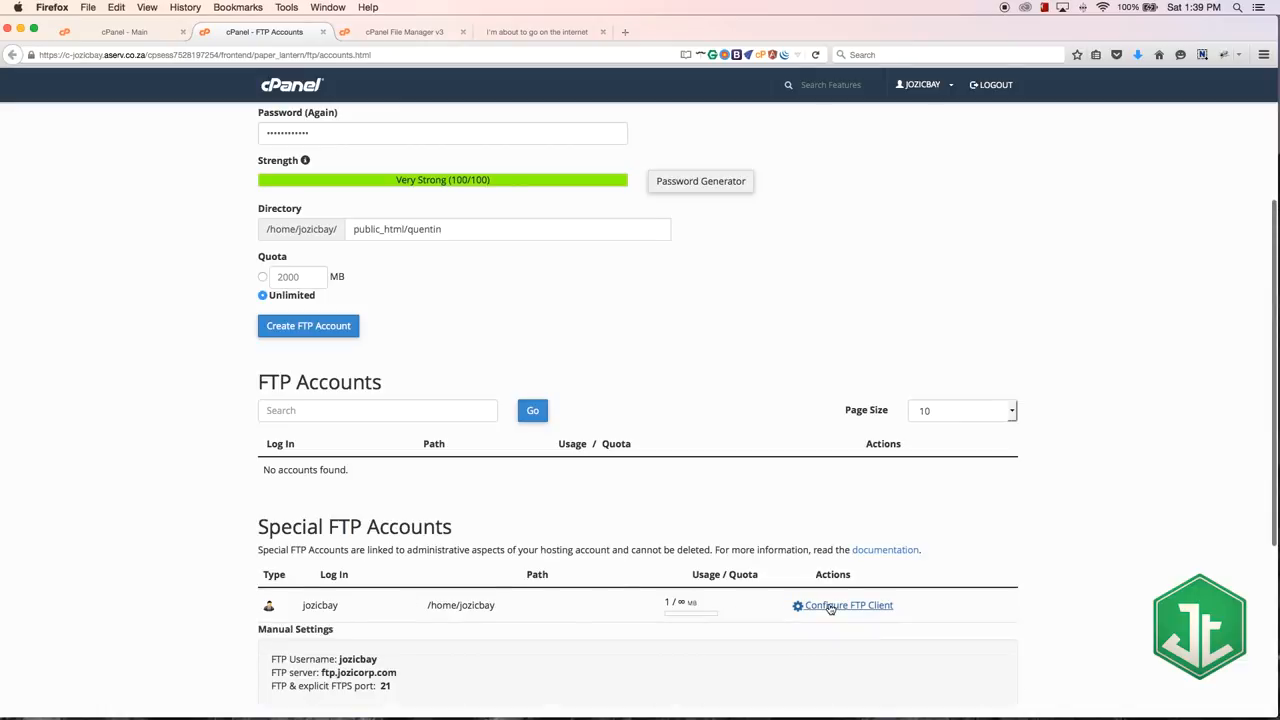
{"action": "scroll", "coordinate": [355, 525], "scroll_direction": "down", "scroll_amount": 3}
{"action": "scroll", "coordinate": [355, 528], "scroll_direction": "down", "scroll_amount": 1}
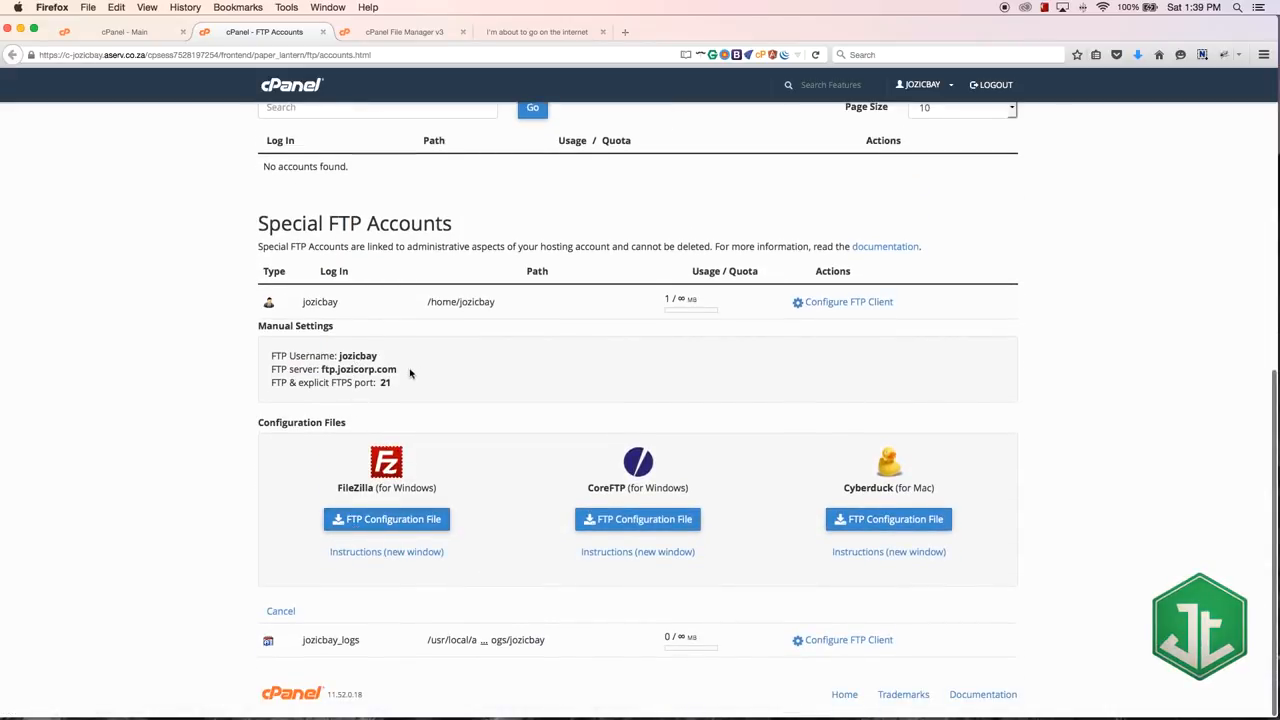
{"action": "left_click_drag", "start_coordinate": [412, 372], "coordinate": [318, 372]}
{"action": "key", "text": "super+c"}
{"action": "left_click_drag", "start_coordinate": [402, 383], "coordinate": [292, 383]}
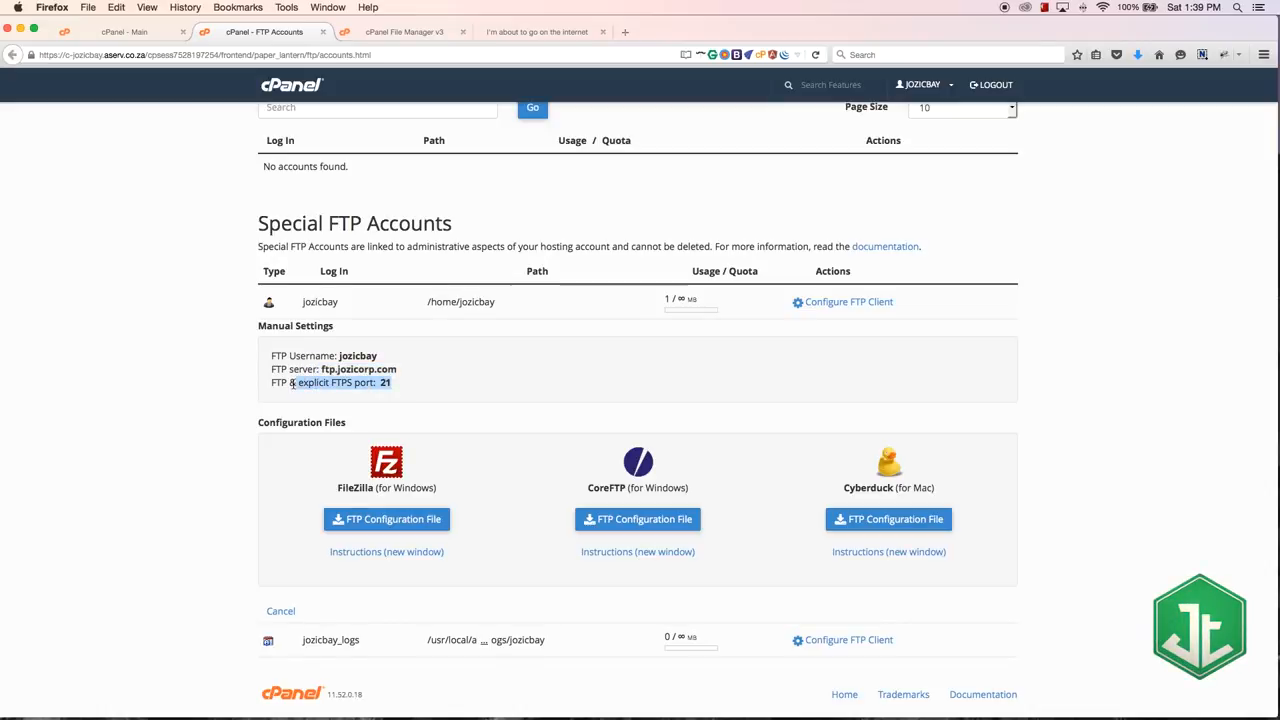
{"action": "scroll", "coordinate": [293, 384], "scroll_direction": "up", "scroll_amount": 1}
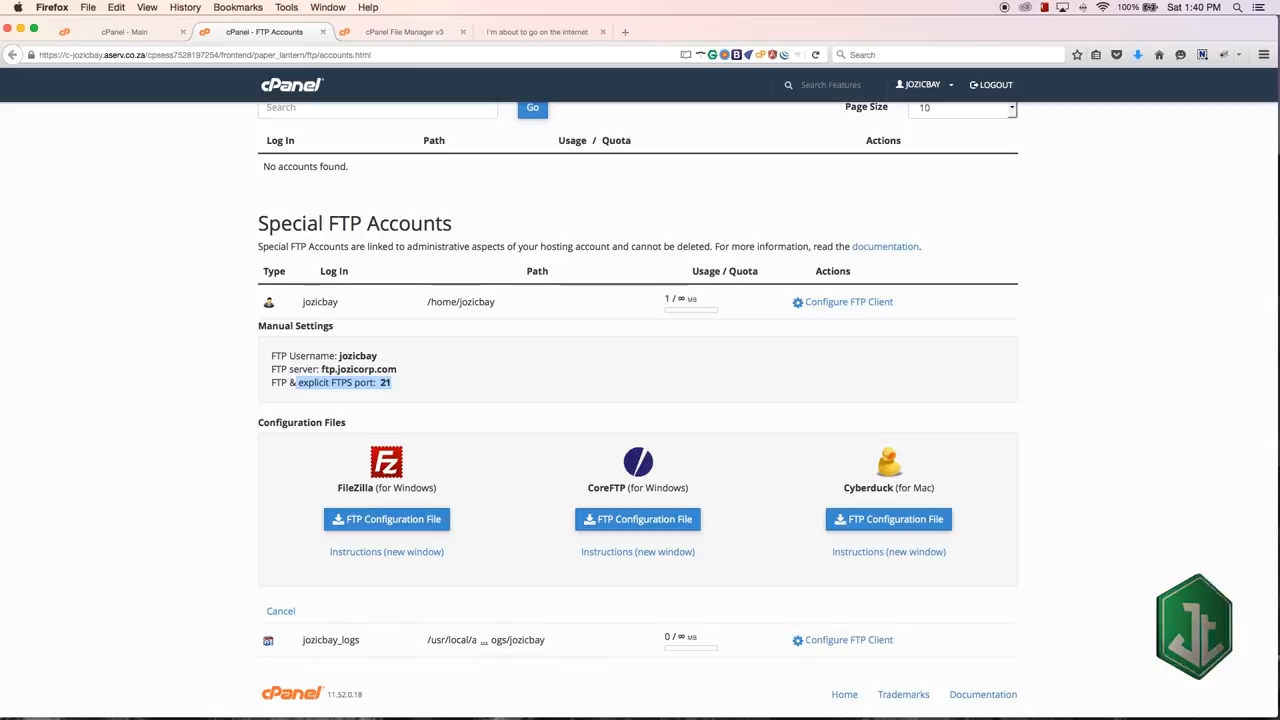
- Switch to FileZilla and close its open Site Manager
{"action": "key", "text": "super+Tab"}
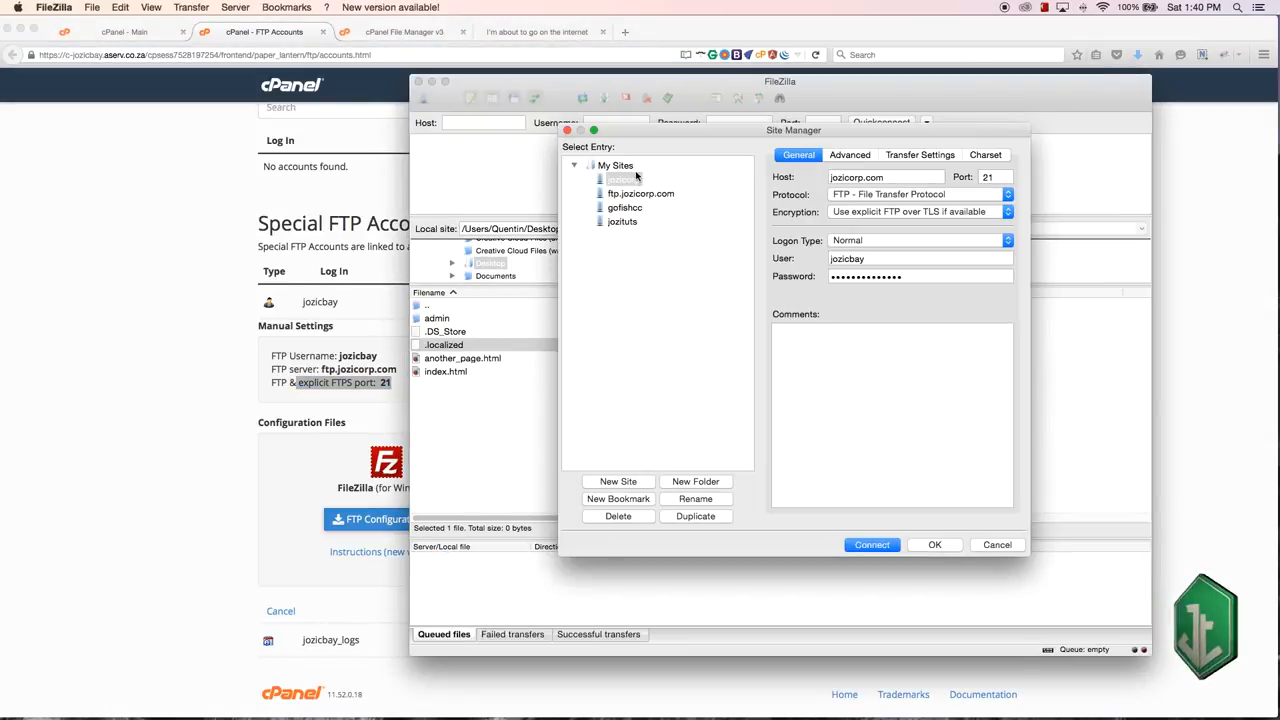
{"action": "left_click", "coordinate": [567, 131]}
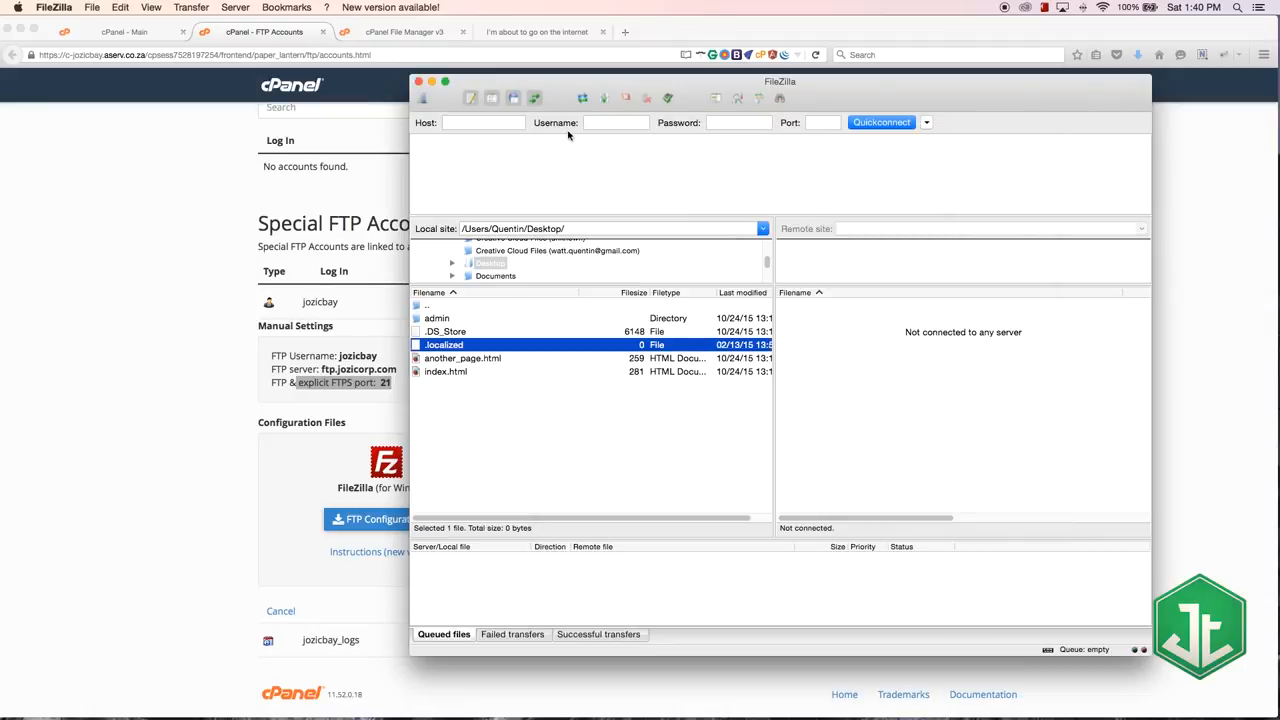
{"action": "left_click_drag", "start_coordinate": [685, 91], "coordinate": [707, 75]}
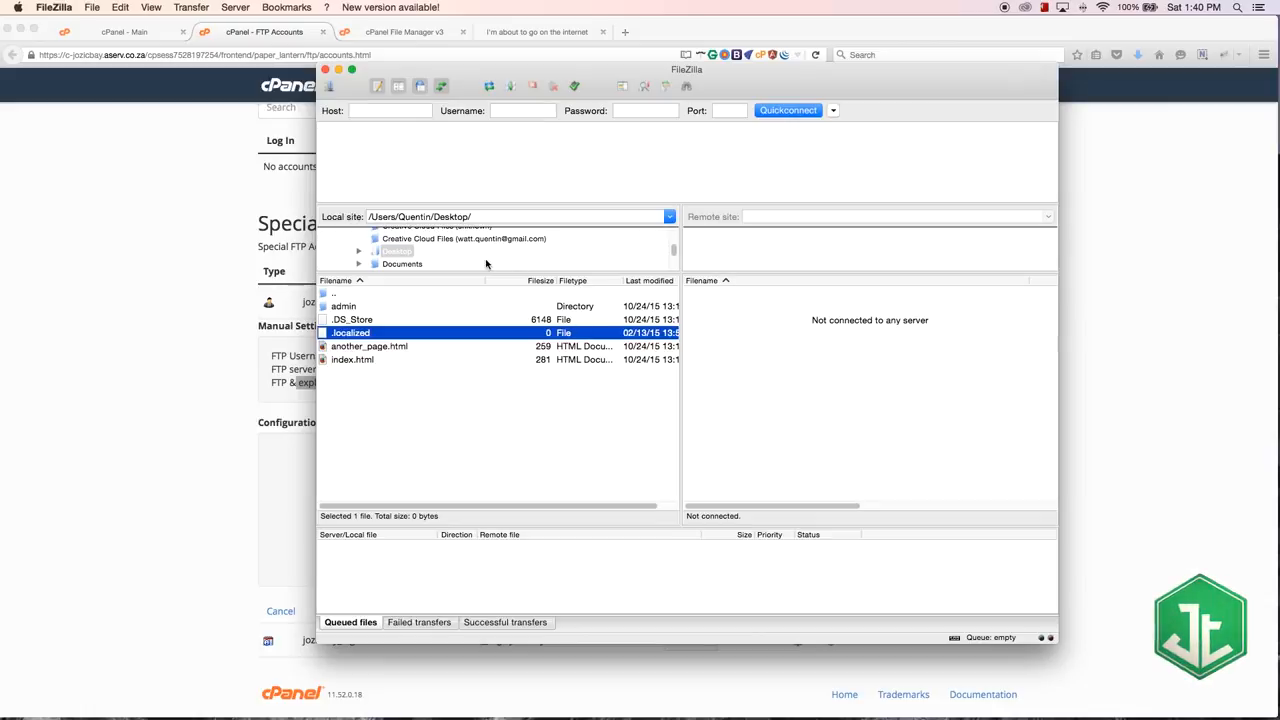
- Examine the Host, Username, Password and Port fields for a quick connection beside the account's manual settings in cPanel
{"action": "left_click", "coordinate": [394, 111]}
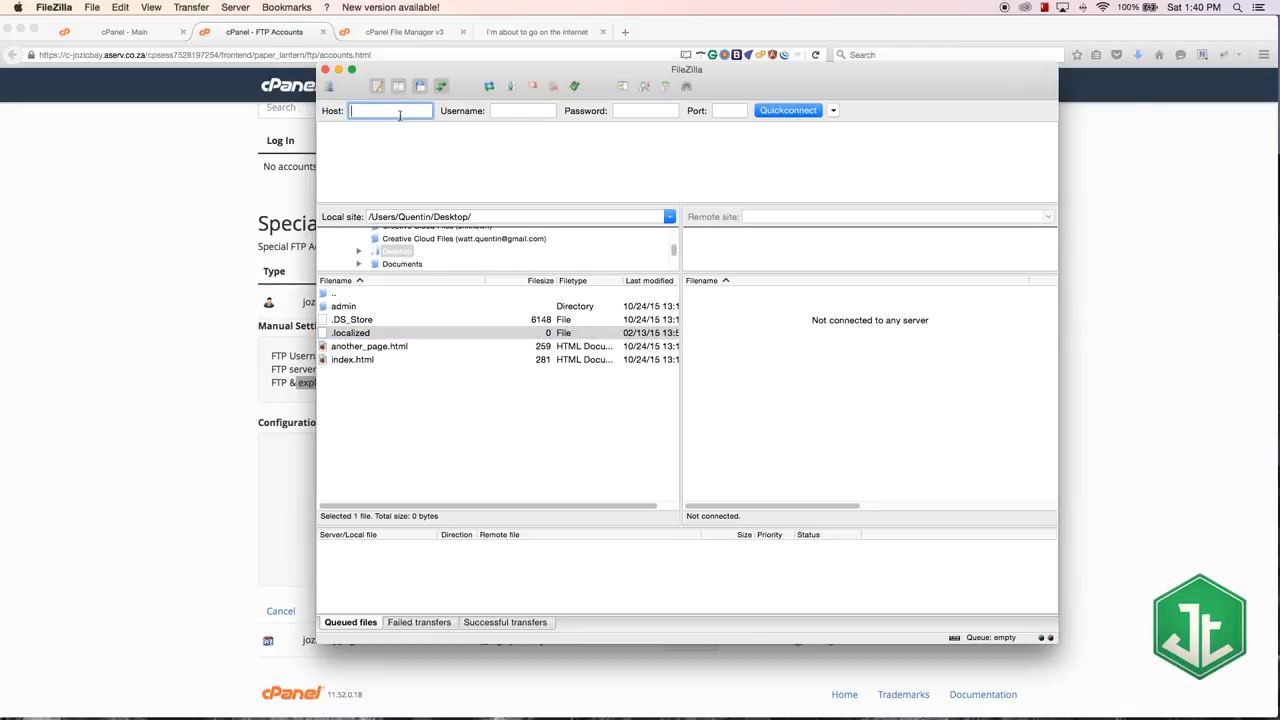
{"action": "left_click", "coordinate": [502, 113]}
{"action": "left_click", "coordinate": [639, 112]}
{"action": "left_click", "coordinate": [745, 114]}
{"action": "left_click_drag", "start_coordinate": [605, 91], "coordinate": [747, 97]}
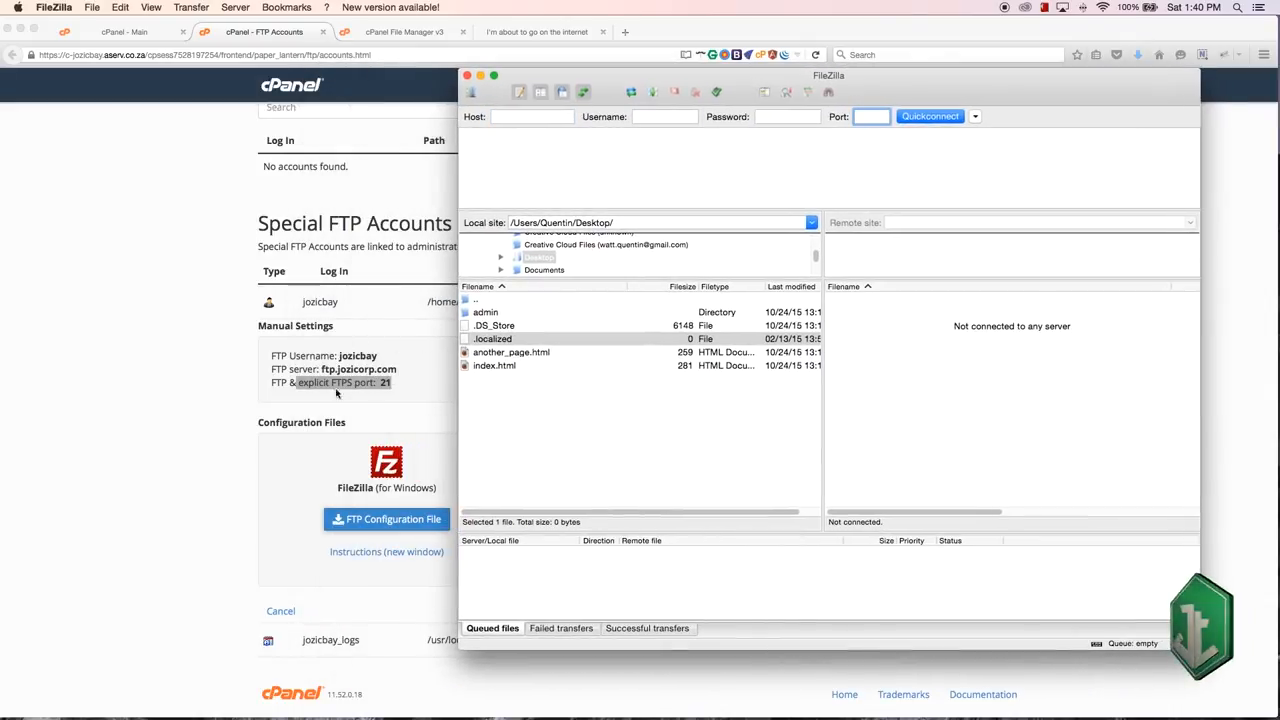
{"action": "left_click_drag", "start_coordinate": [613, 90], "coordinate": [500, 88]}
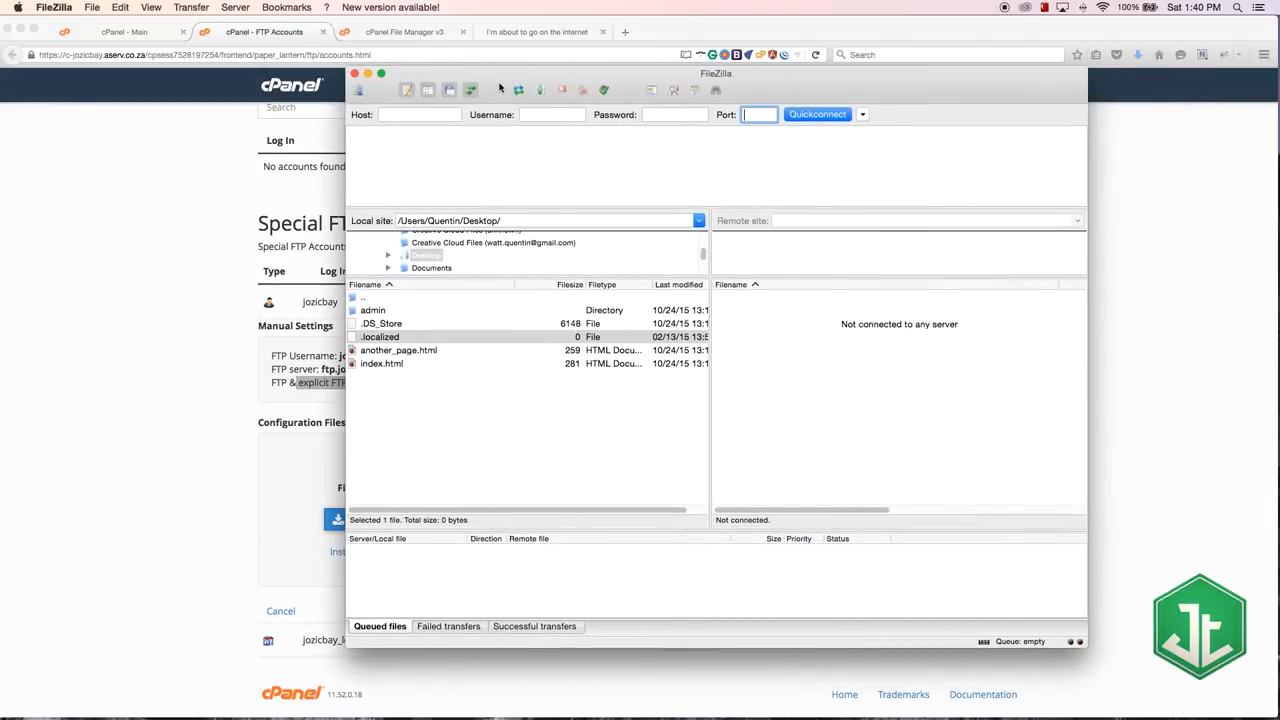
- Create a new site named jozicorp in the Site Manager
{"action": "left_click", "coordinate": [361, 91]}
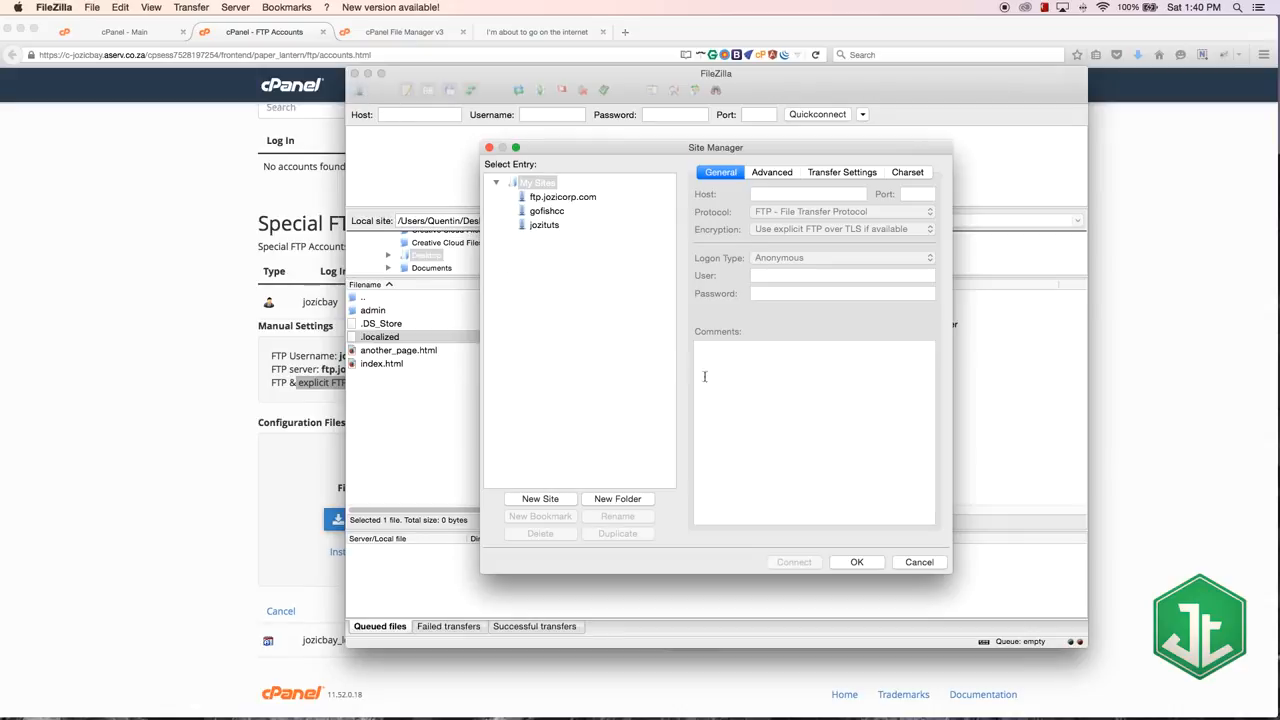
{"action": "left_click", "coordinate": [540, 498]}
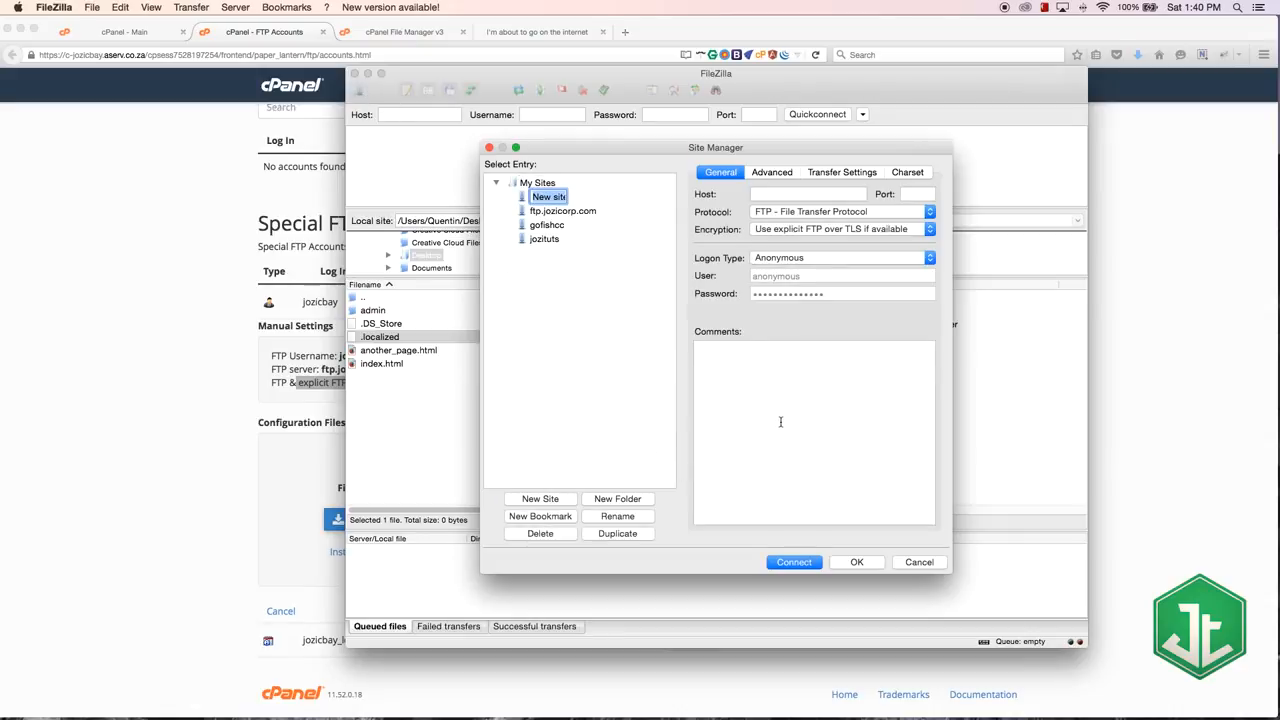
{"action": "type", "text": "jozicorp"}
{"action": "key", "text": "Return"}
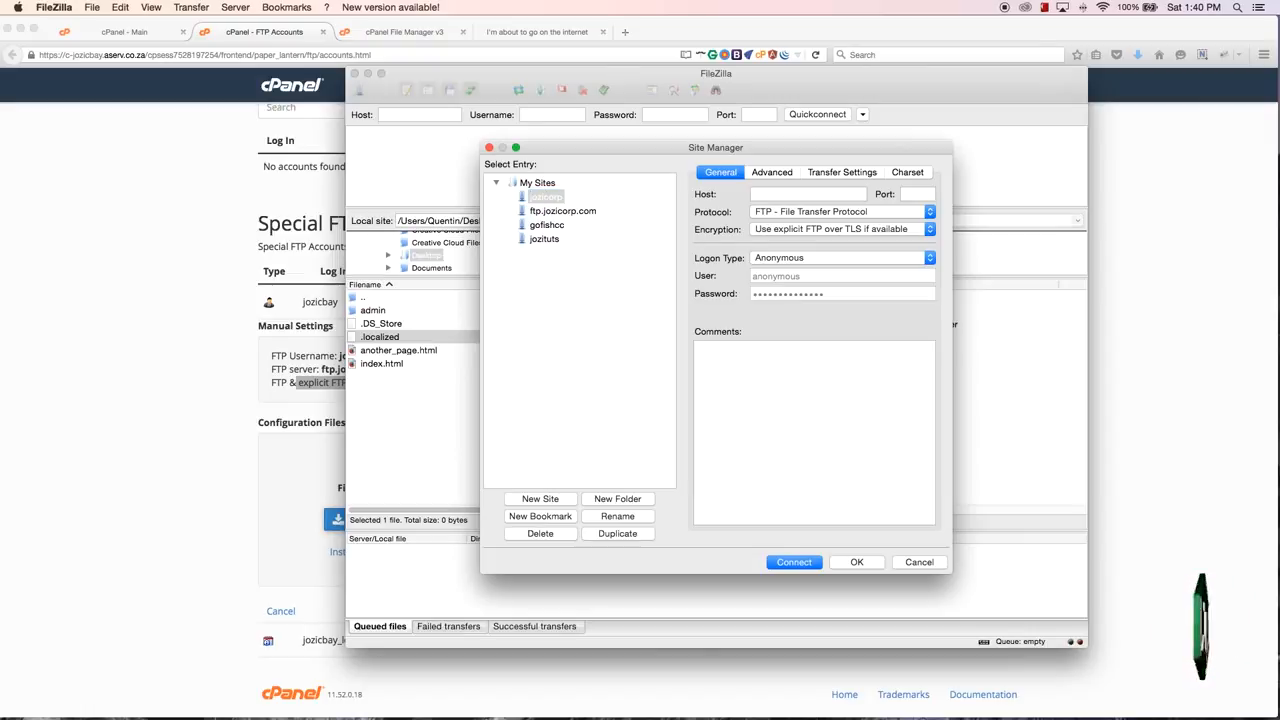
- Fill in the jozicorp site's host from the FTP server shown in cPanel, shortened to jozicorp.com, and set its port to 21
{"action": "left_click", "coordinate": [786, 193]}
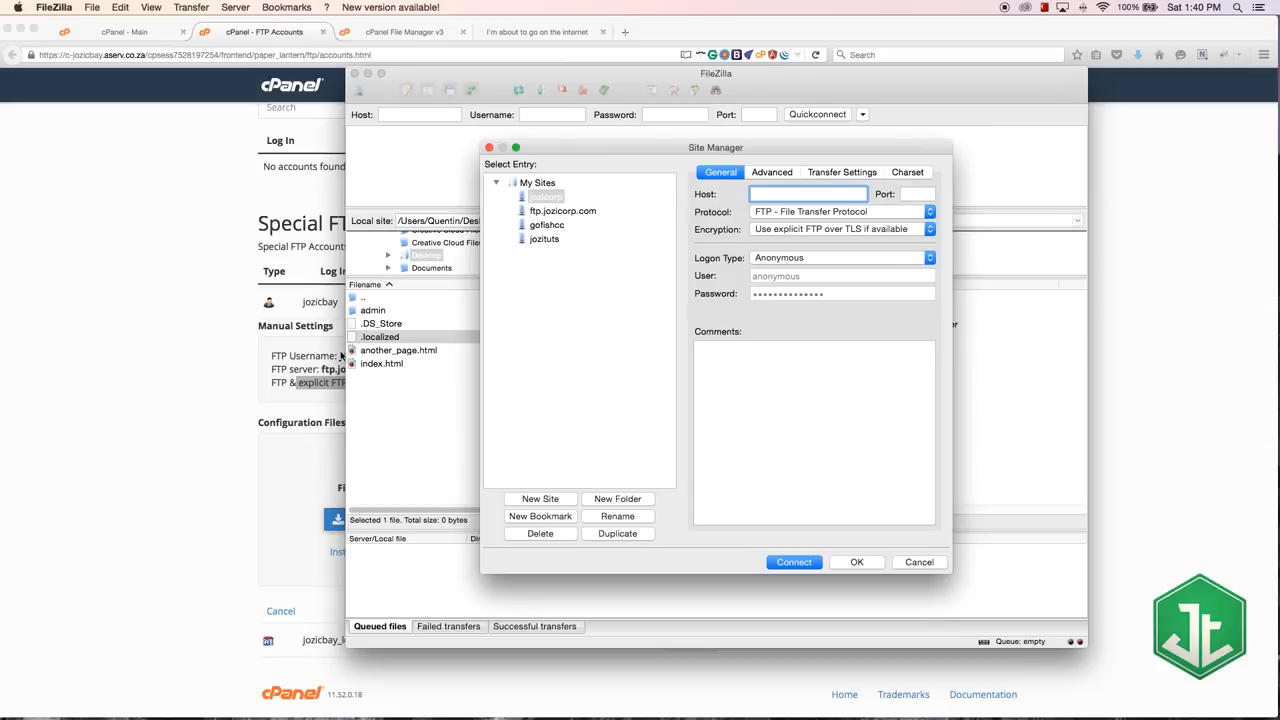
{"action": "left_click", "coordinate": [330, 370]}
{"action": "left_click_drag", "start_coordinate": [397, 369], "coordinate": [338, 370]}
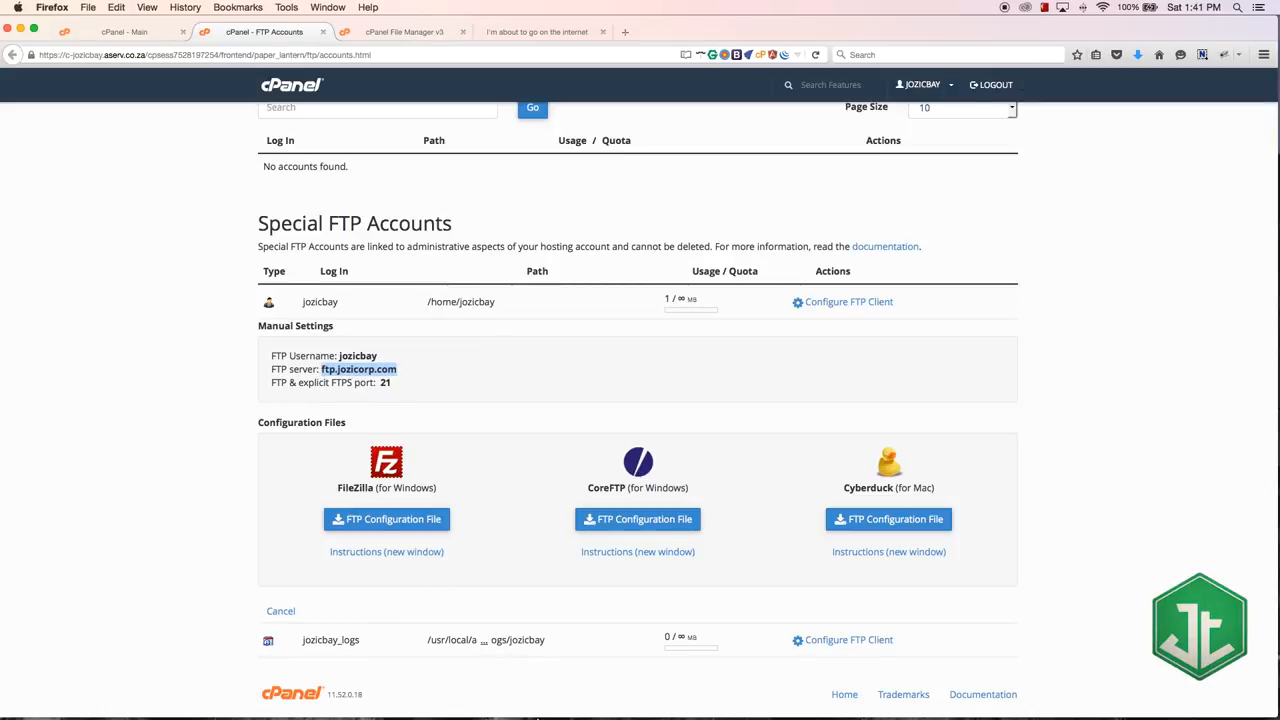
{"action": "left_click", "coordinate": [1087, 695]}
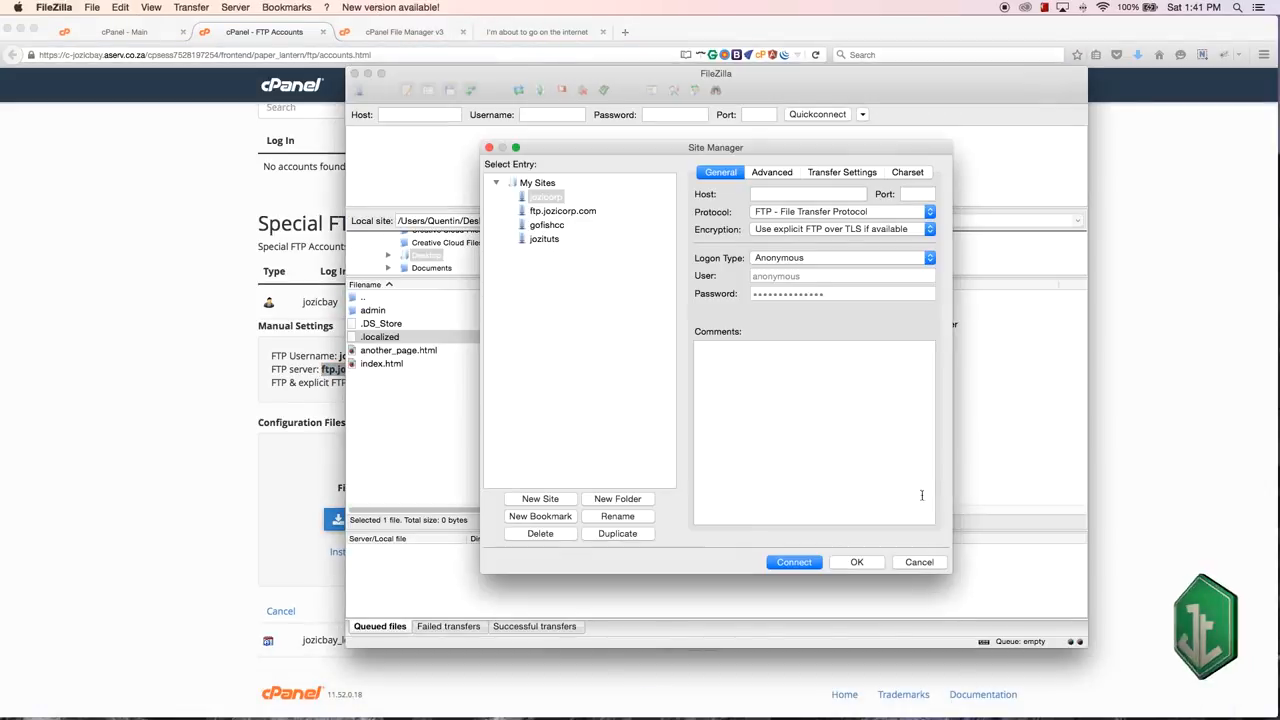
{"action": "left_click", "coordinate": [811, 196]}
{"action": "key", "text": "super+v"}
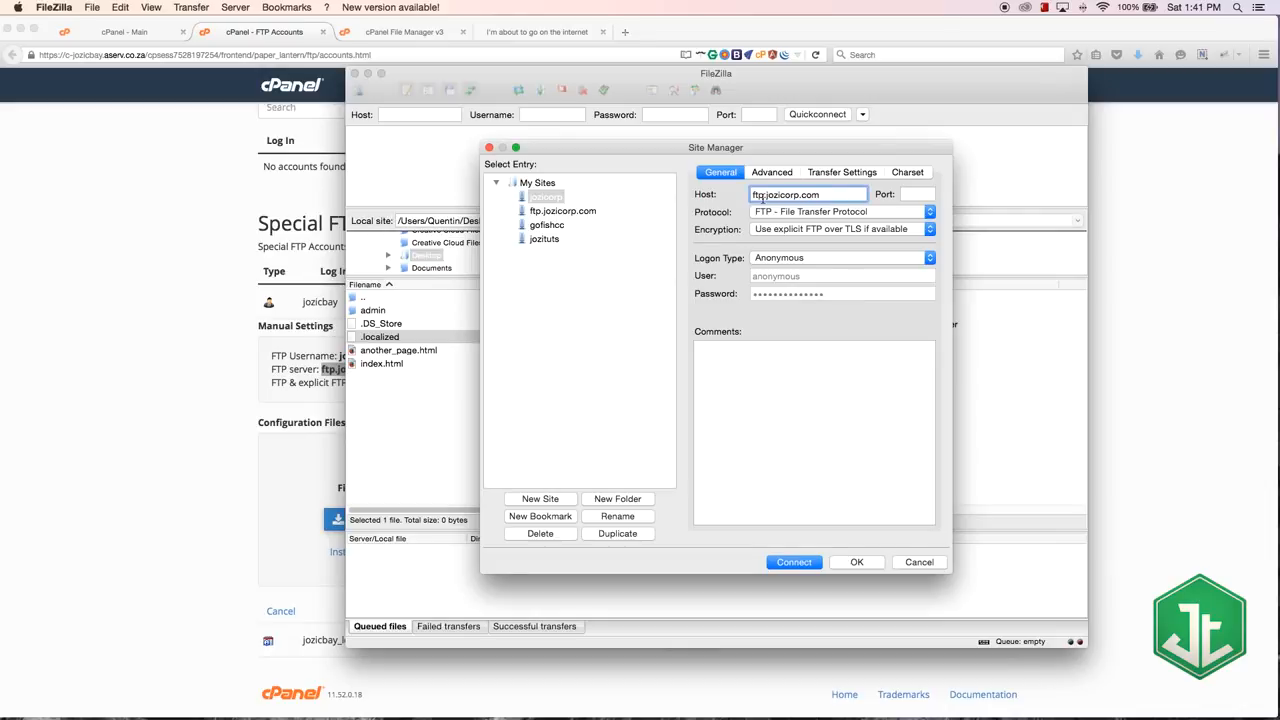
{"action": "key", "text": "BackSpace"}
{"action": "key", "text": "Tab"}
{"action": "type", "text": "24"}
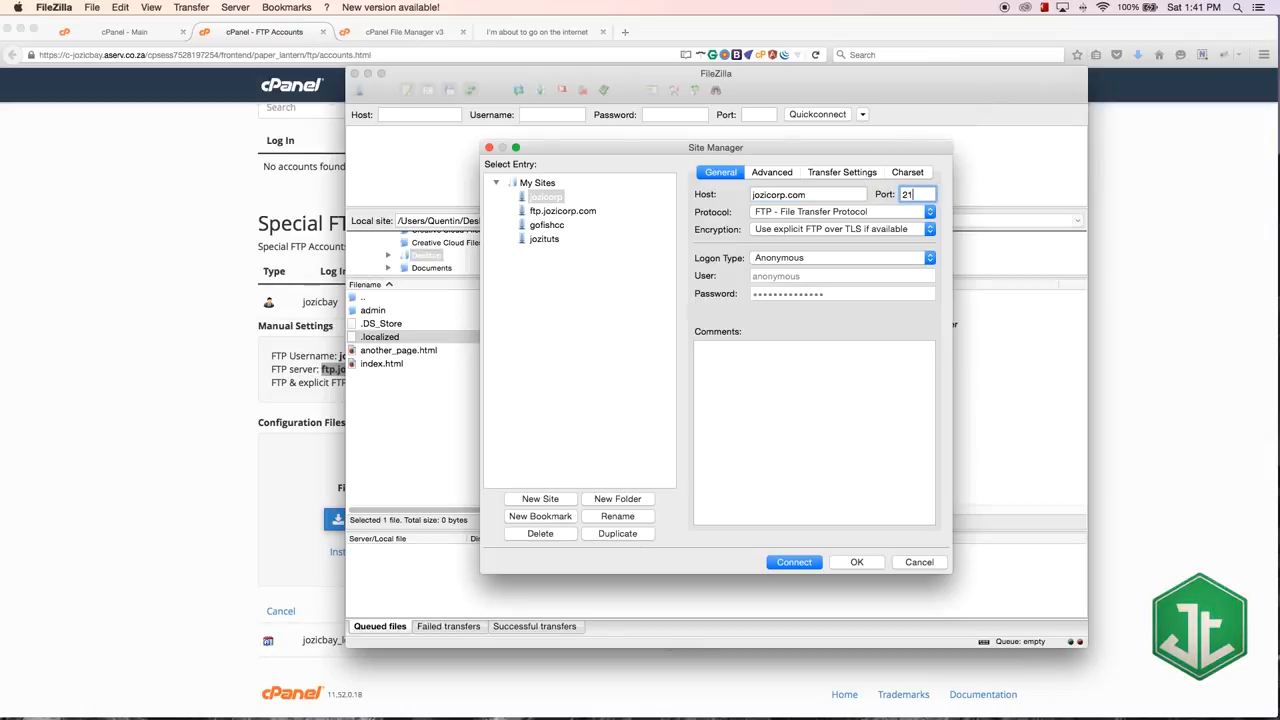
- Set the jozicorp site's logon type to Normal, keeping the manual settings in cPanel in view
{"action": "left_click_drag", "start_coordinate": [449, 72], "coordinate": [564, 76]}
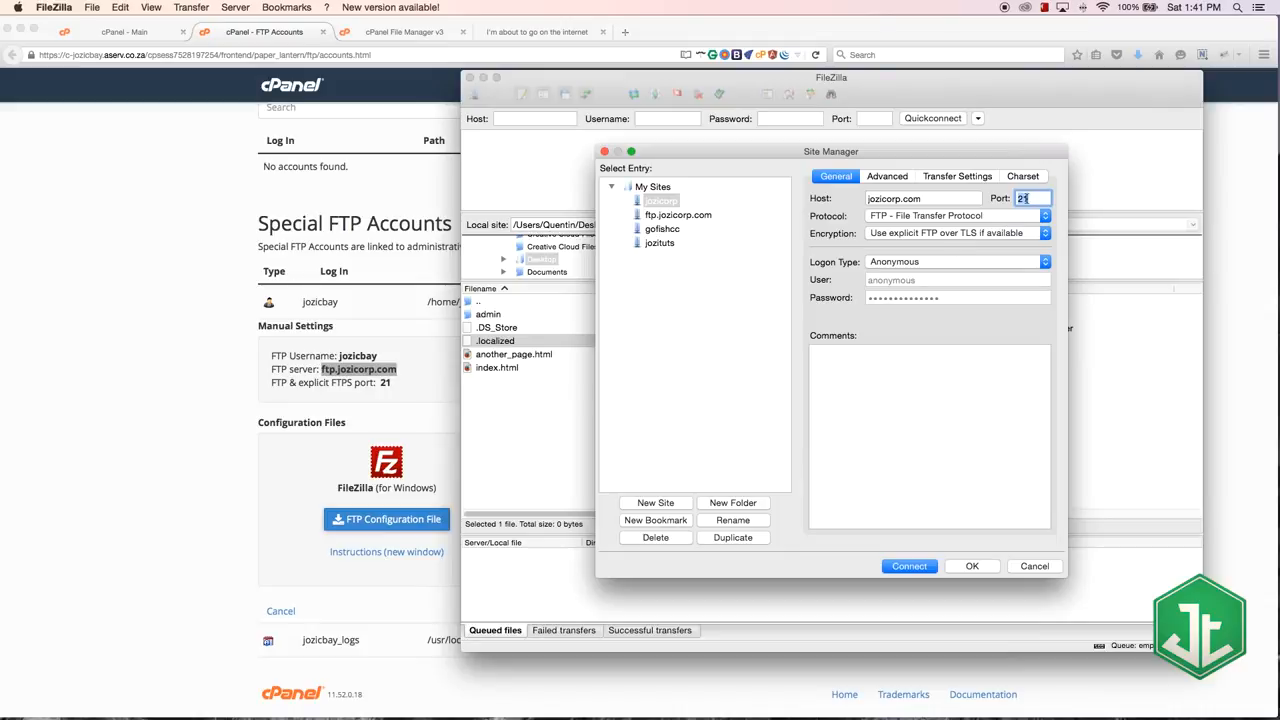
{"action": "left_click", "coordinate": [894, 265]}
{"action": "left_click", "coordinate": [886, 269]}
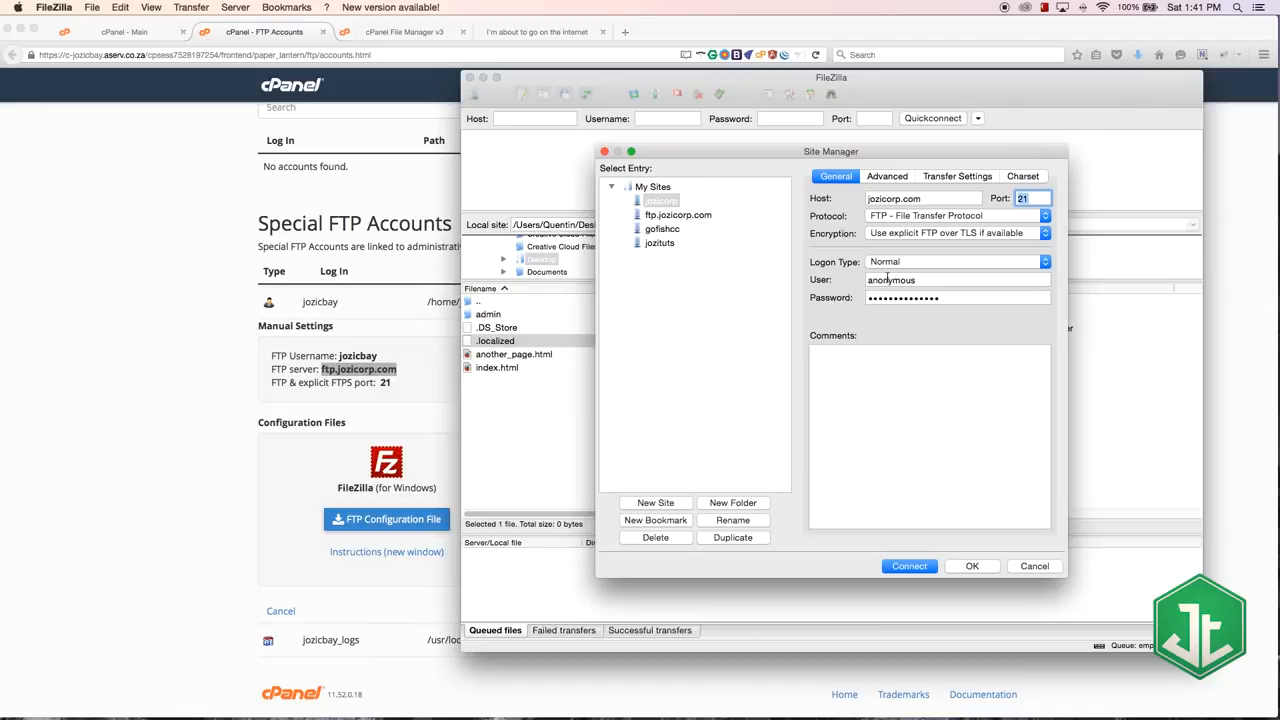
- Set the jozicorp site's user to jozicbay, copied from the FTP username in cPanel's manual settings
{"action": "left_click_drag", "start_coordinate": [945, 280], "coordinate": [803, 276]}
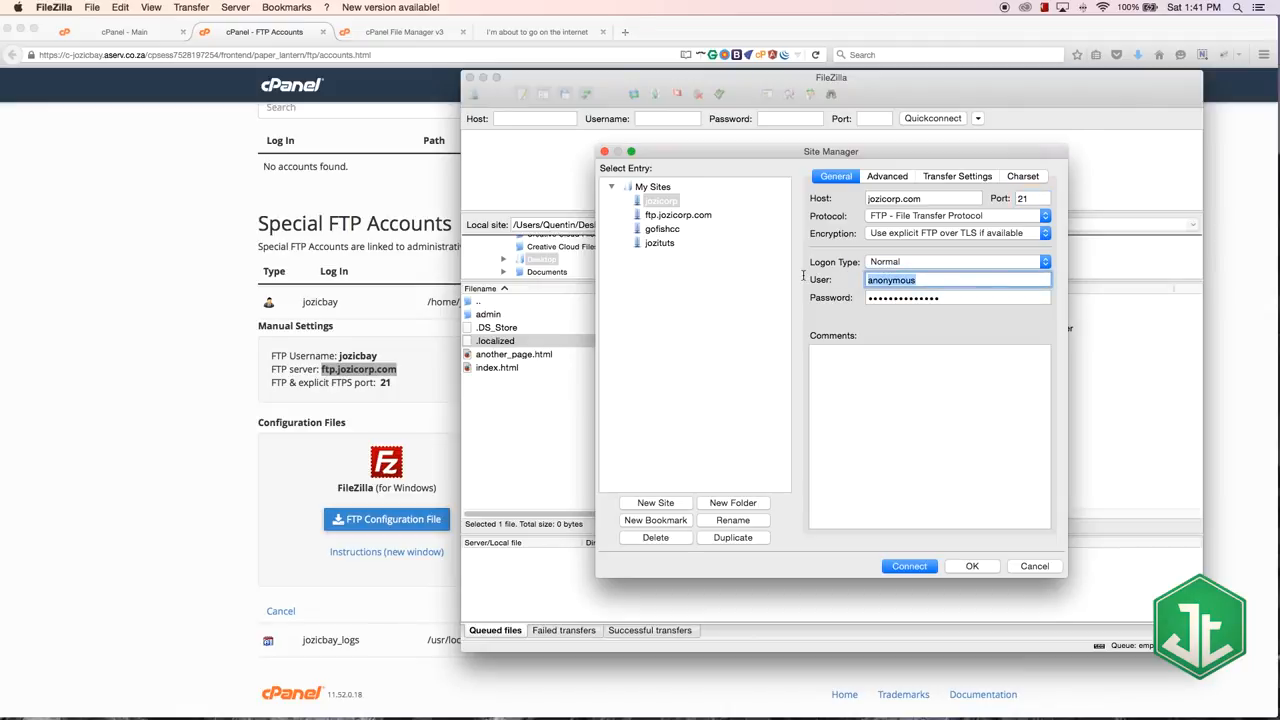
{"action": "key", "text": "Tab"}
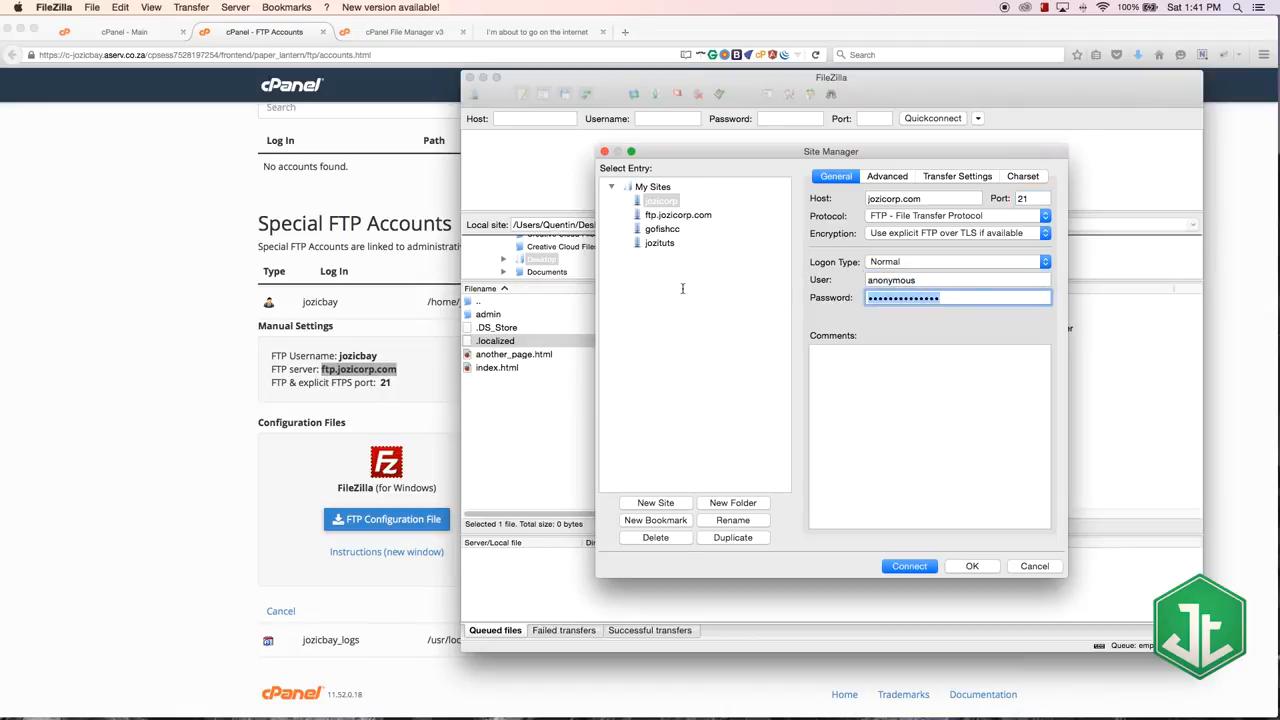
{"action": "left_click", "coordinate": [367, 366]}
{"action": "double_click", "coordinate": [357, 358]}
{"action": "key", "text": "super+c"}
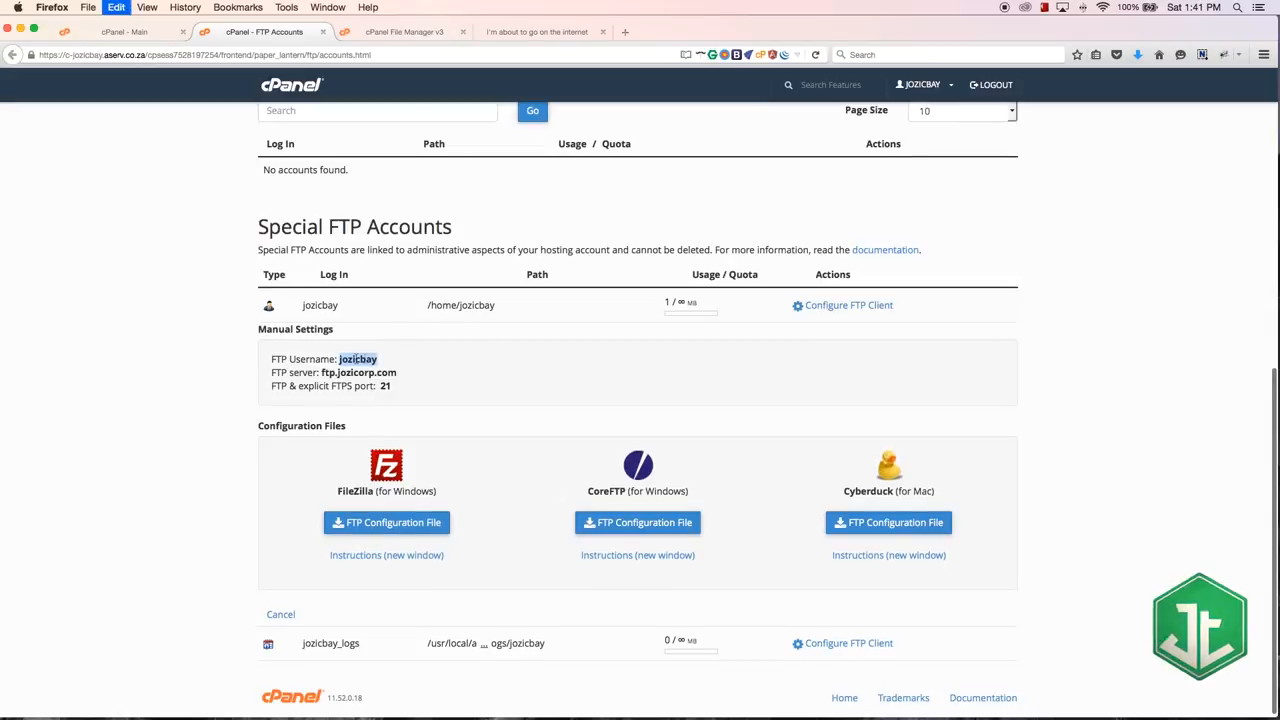
{"action": "left_click", "coordinate": [1080, 688]}
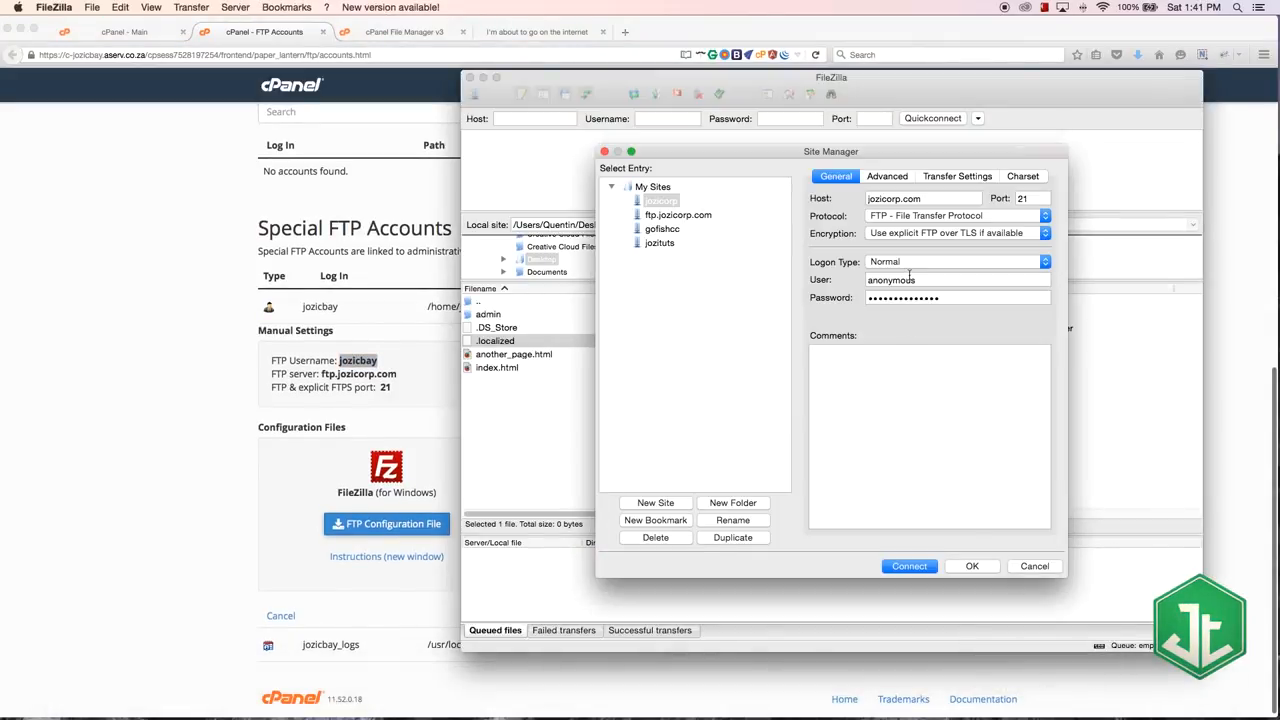
{"action": "left_click", "coordinate": [891, 281]}
{"action": "double_click", "coordinate": [891, 281]}
{"action": "key", "text": "super+v"}
- Copy the FTP account's password from its source and paste it into the jozicorp site's password field
{"action": "key", "text": "super+Tab"}
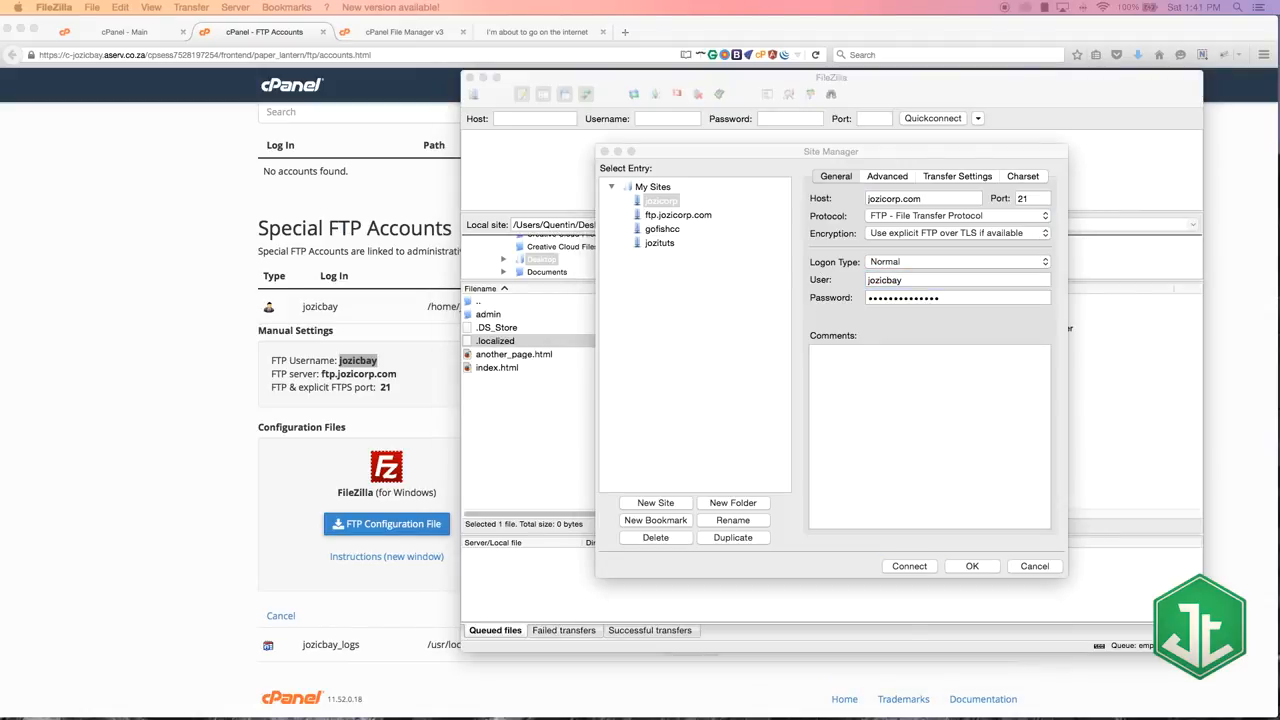
{"action": "scroll", "coordinate": [309, 142], "scroll_direction": "down", "scroll_amount": 1}
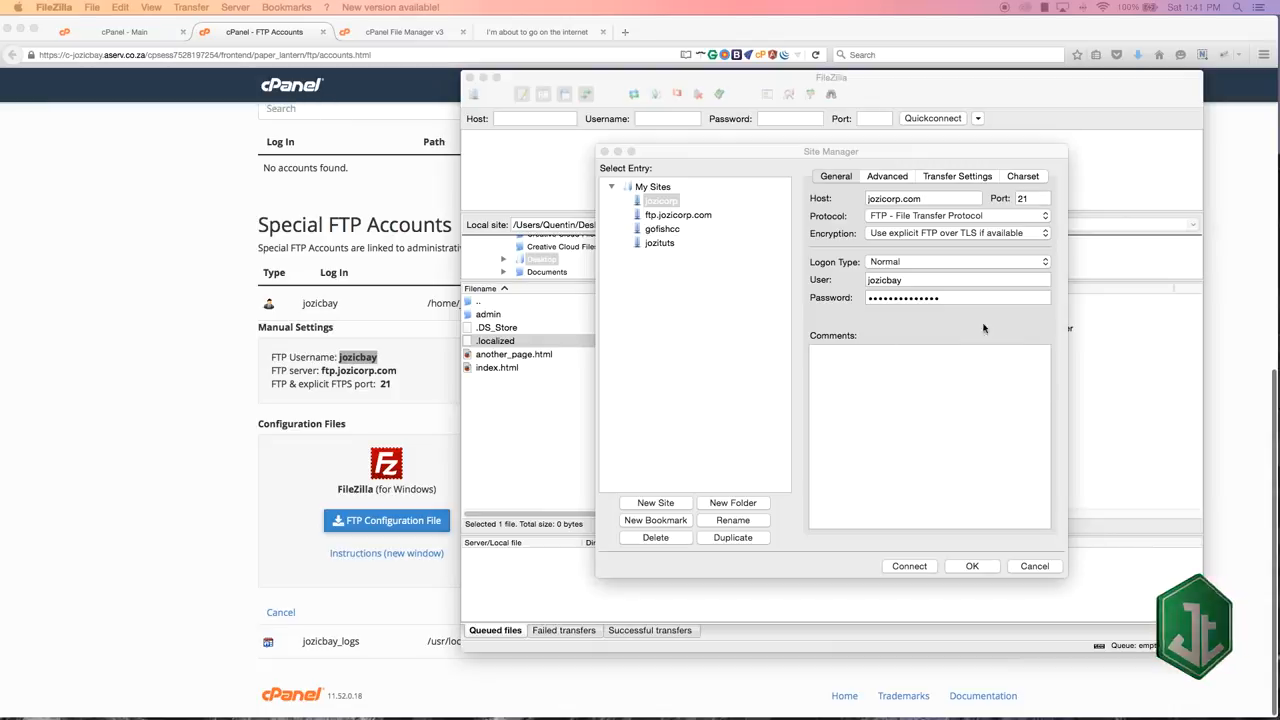
{"action": "key", "text": "super+Tab"}
{"action": "key", "text": "super+v"}
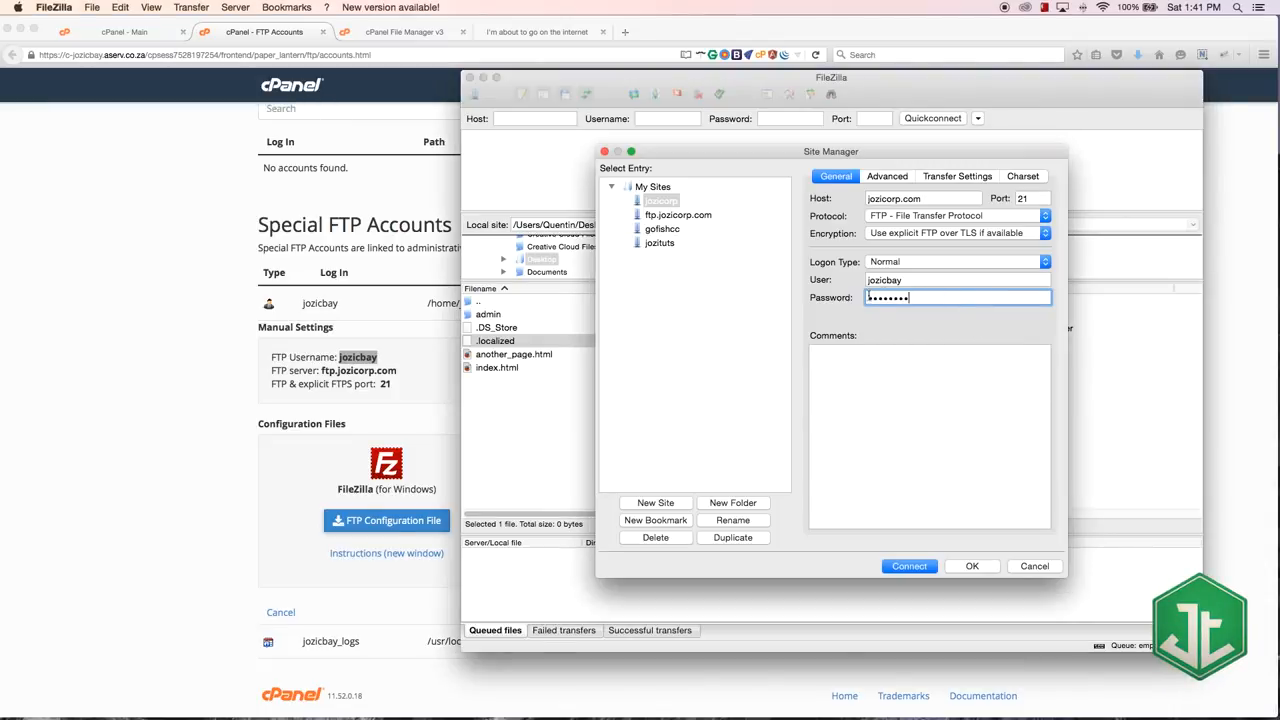
- Connect to the jozicorp site and trust the server's unknown certificate for this session
{"action": "left_click", "coordinate": [914, 568]}
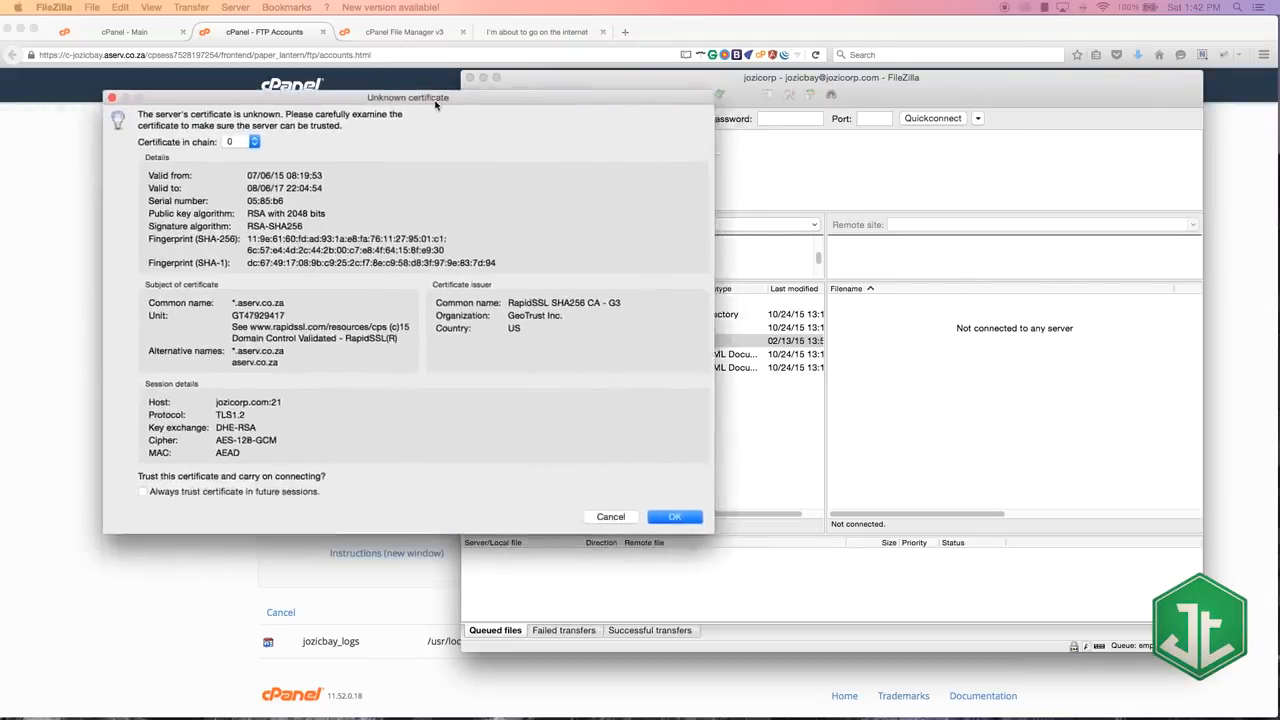
{"action": "left_click_drag", "start_coordinate": [447, 105], "coordinate": [657, 101]}
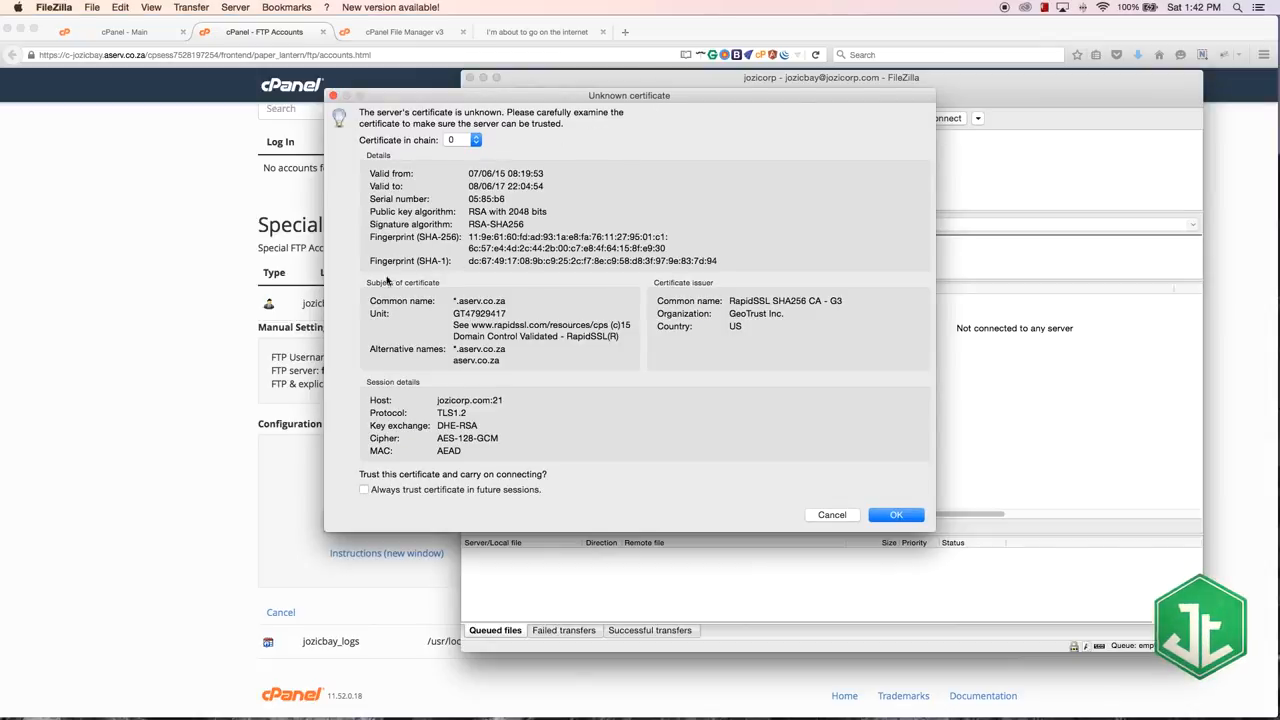
{"action": "left_click", "coordinate": [896, 516]}
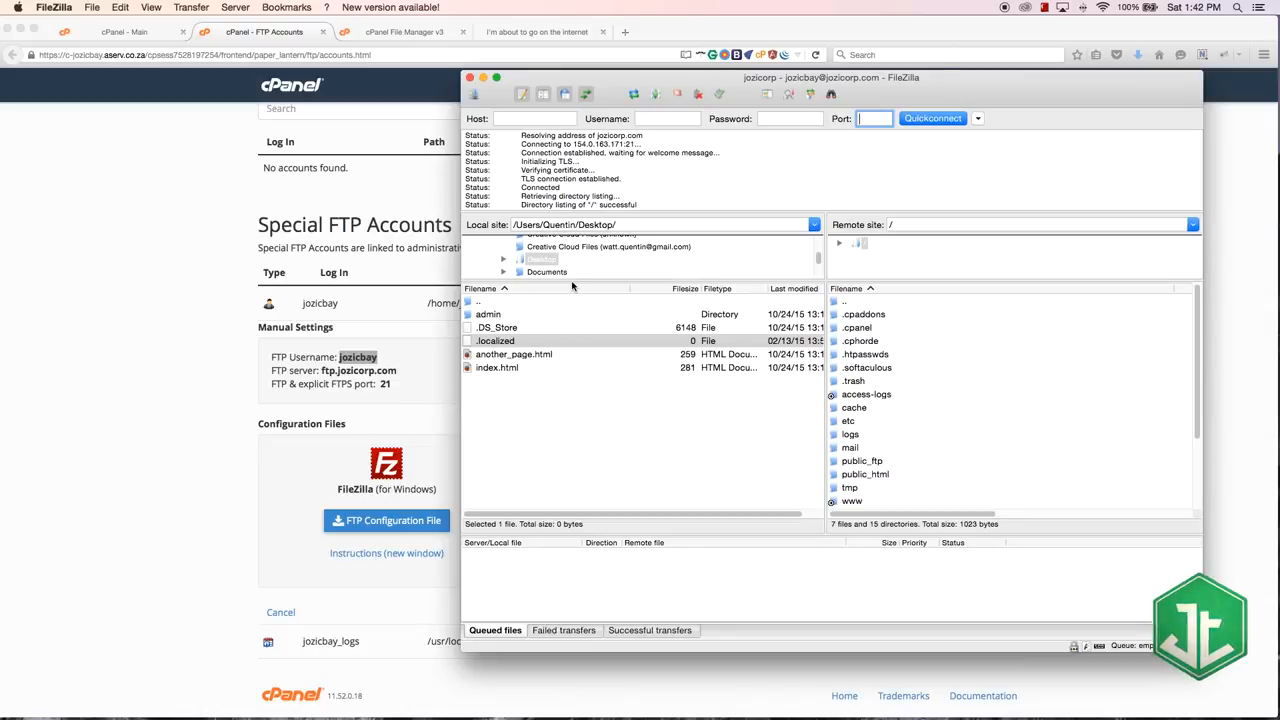
- Enlarge the local directory tree and examine the local site's folders and its path to the Desktop
{"action": "left_click_drag", "start_coordinate": [573, 280], "coordinate": [576, 354]}
{"action": "scroll", "coordinate": [569, 279], "scroll_direction": "up", "scroll_amount": 3}
{"action": "scroll", "coordinate": [569, 279], "scroll_direction": "up", "scroll_amount": 2}
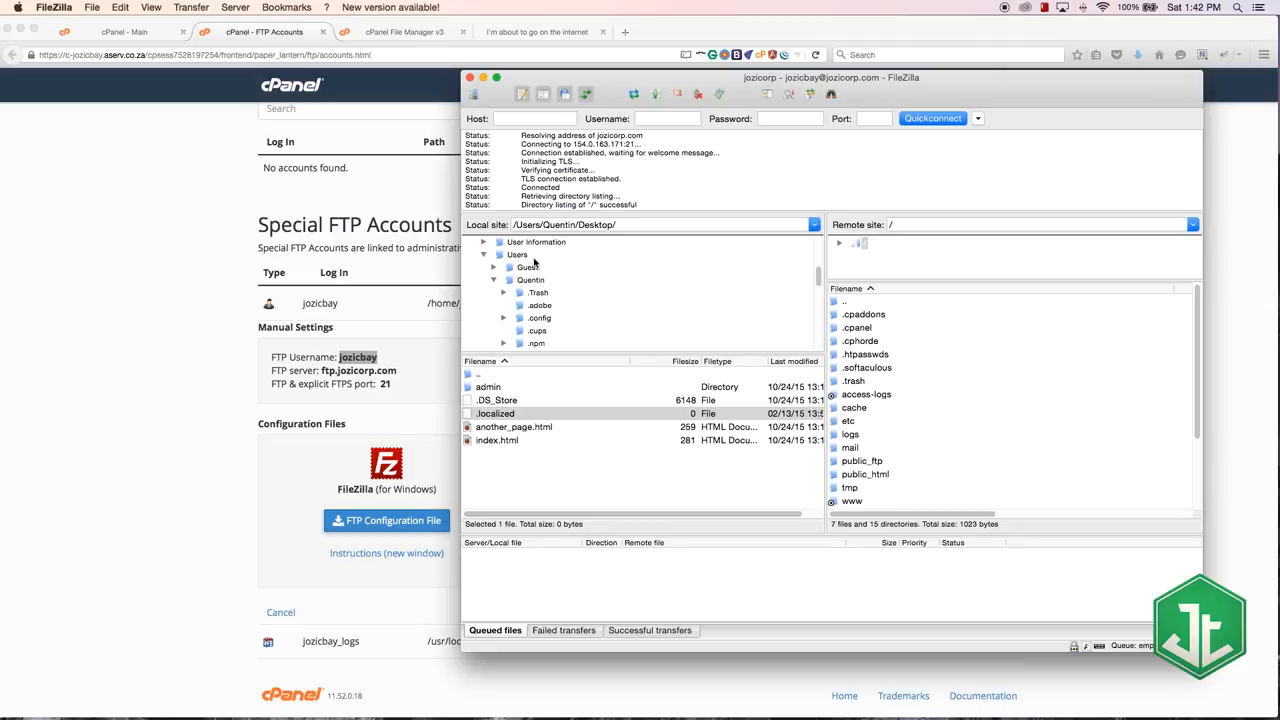
{"action": "scroll", "coordinate": [553, 317], "scroll_direction": "down", "scroll_amount": 5}
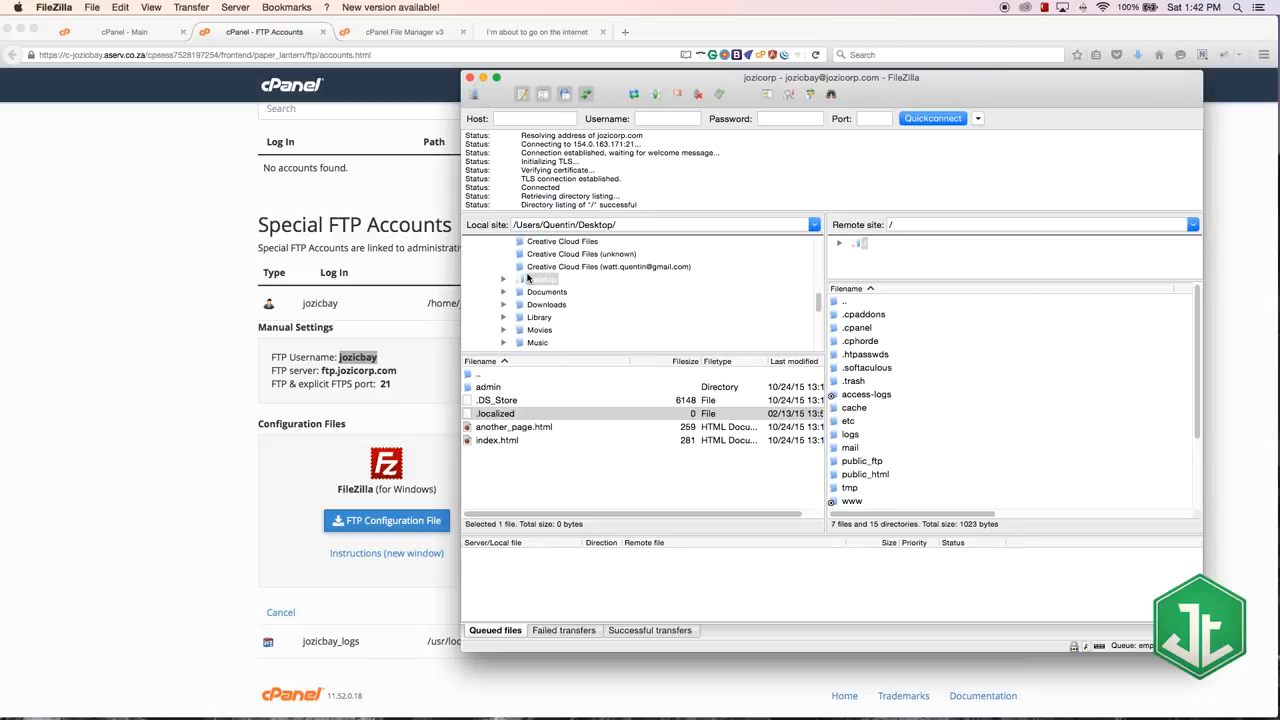
{"action": "left_click", "coordinate": [520, 226]}
{"action": "left_click_drag", "start_coordinate": [513, 225], "coordinate": [546, 224]}
{"action": "left_click", "coordinate": [599, 225]}
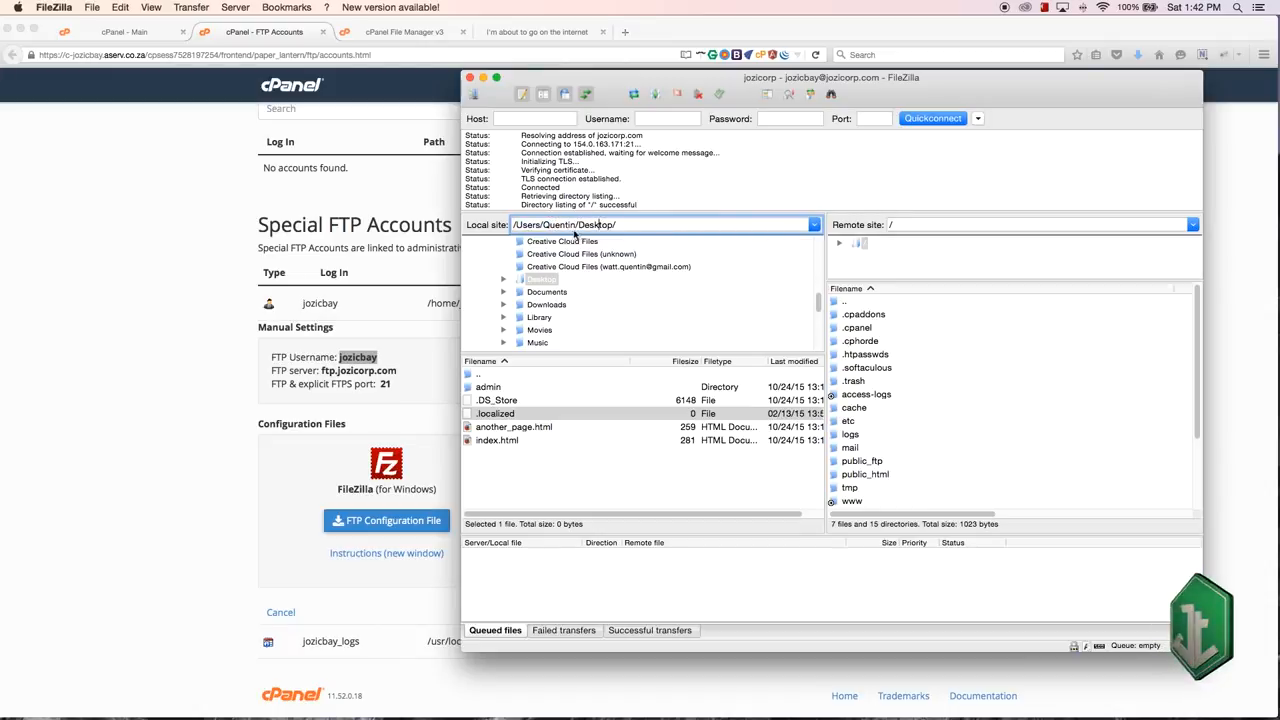
- Examine the Desktop's local contents: index.html, another_page.html, the admin folder, and the hidden .localized and .DS_Store files
{"action": "left_click", "coordinate": [514, 467]}
{"action": "left_click", "coordinate": [503, 442]}
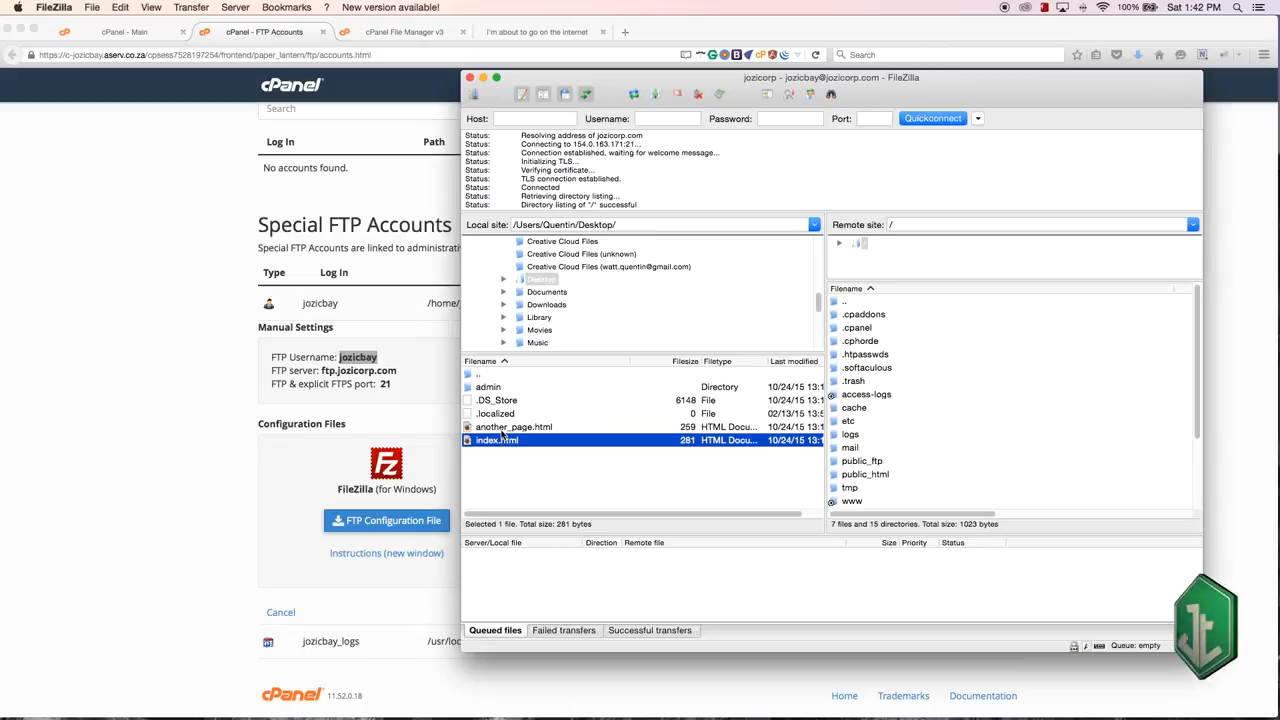
{"action": "left_click", "coordinate": [504, 428]}
{"action": "left_click", "coordinate": [490, 388]}
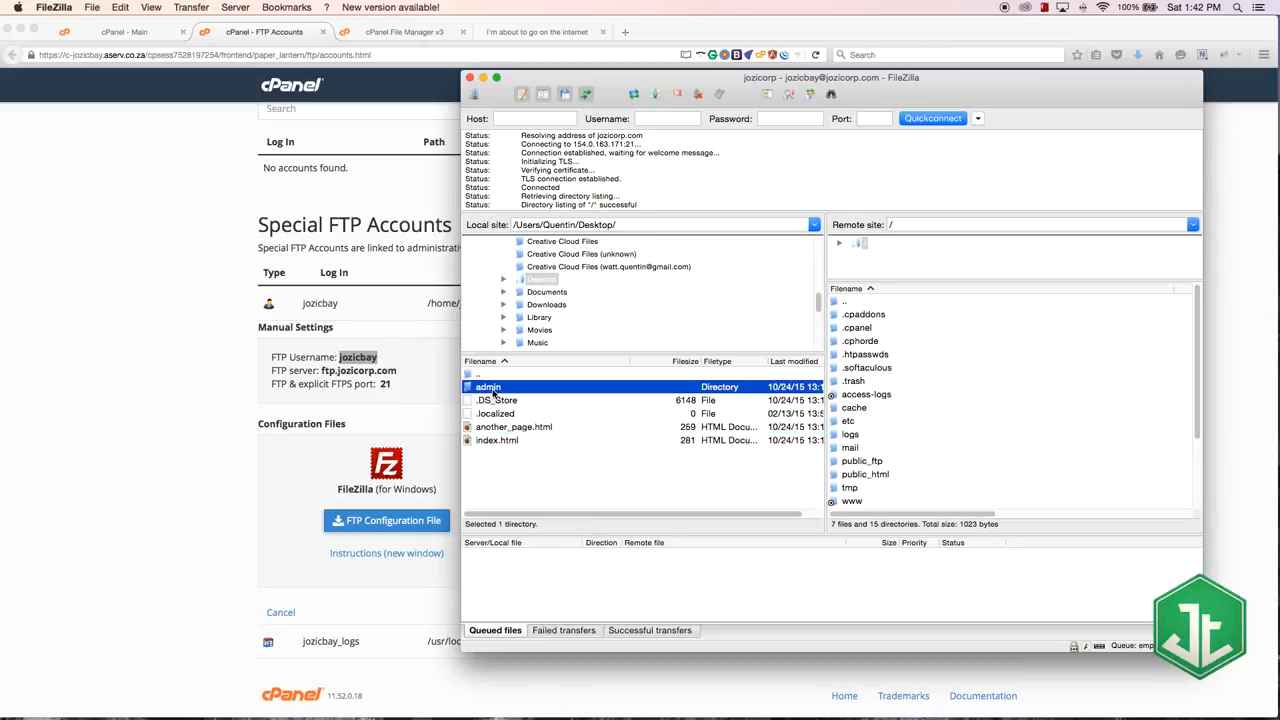
{"action": "left_click", "coordinate": [494, 414]}
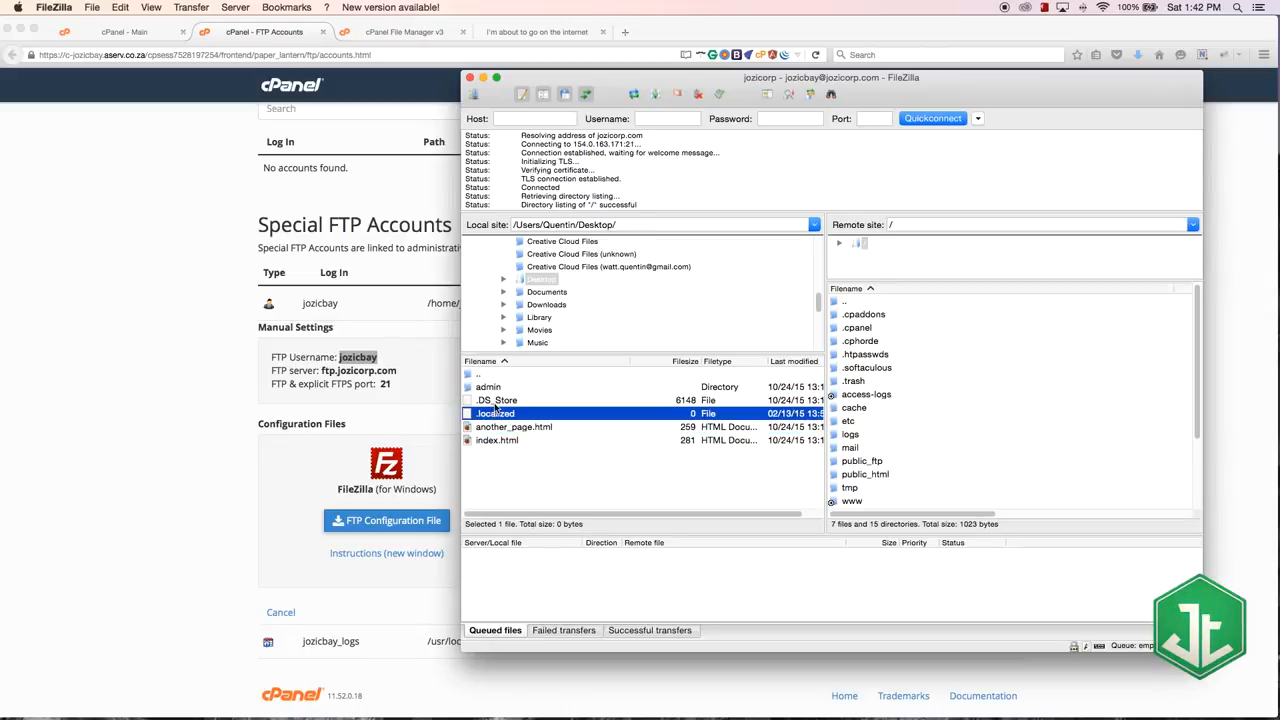
{"action": "left_click", "coordinate": [494, 401], "text": "shift"}
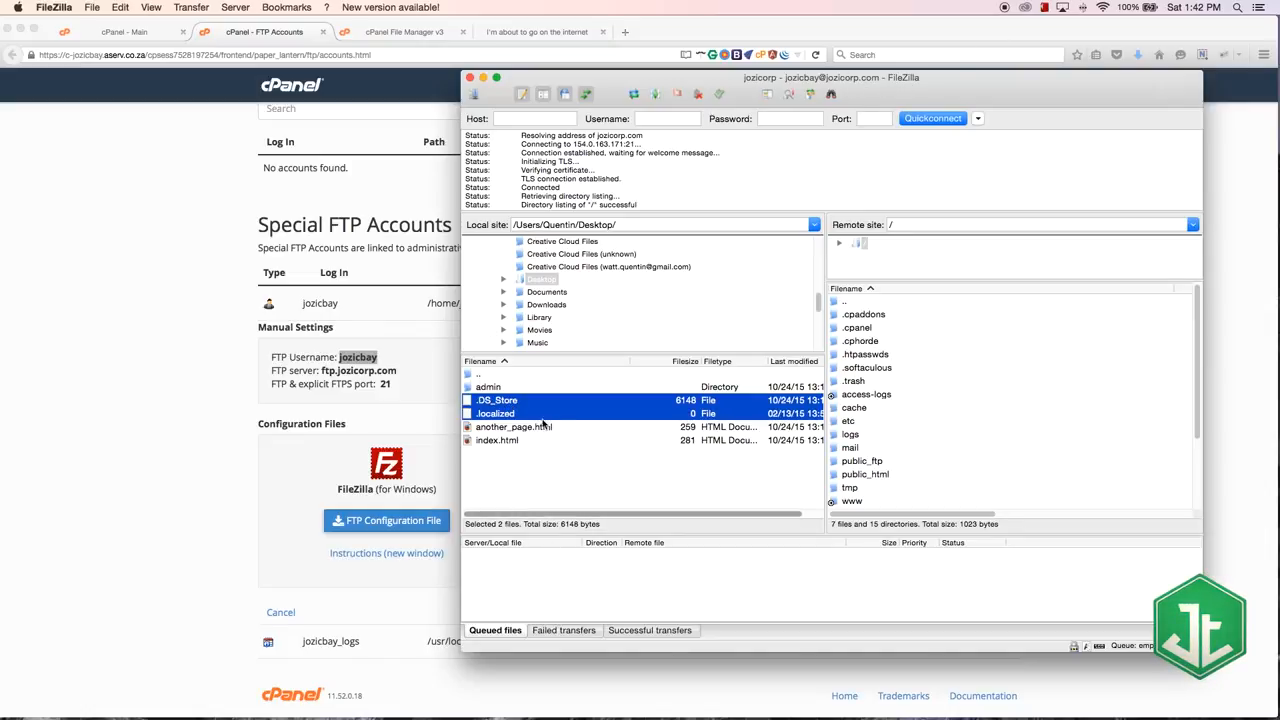
- Move the FileZilla and browser windows aside and compare index.html, another_page.html and the admin folder on the actual desktop
{"action": "left_click_drag", "start_coordinate": [607, 79], "coordinate": [1022, 619]}
{"action": "left_click_drag", "start_coordinate": [47, 22], "coordinate": [1057, 577]}
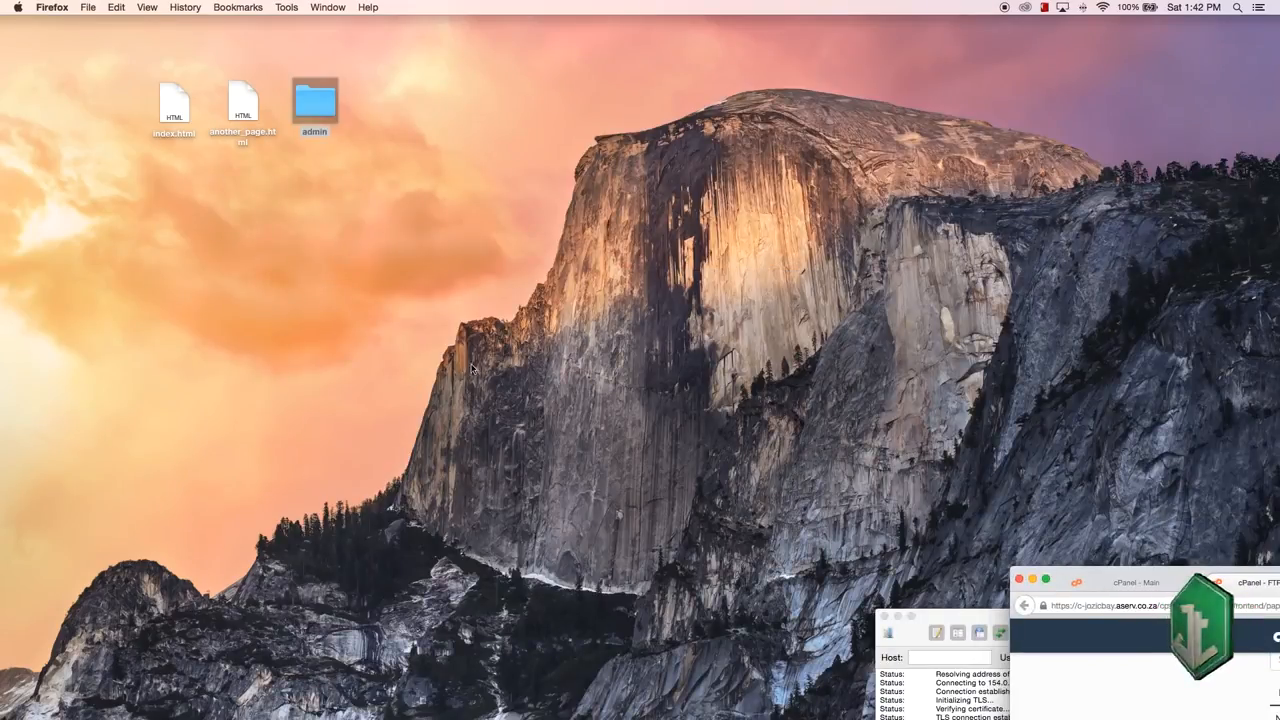
{"action": "left_click", "coordinate": [316, 128]}
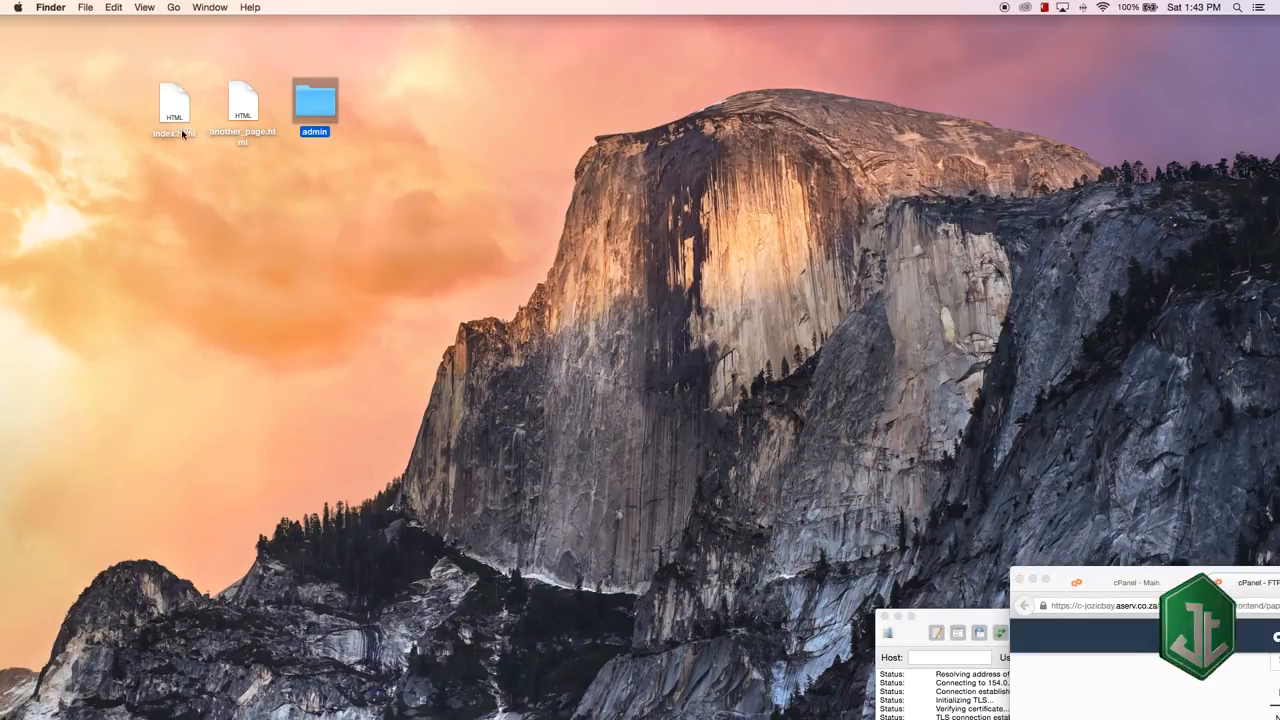
{"action": "left_click", "coordinate": [174, 106]}
{"action": "left_click", "coordinate": [243, 108]}
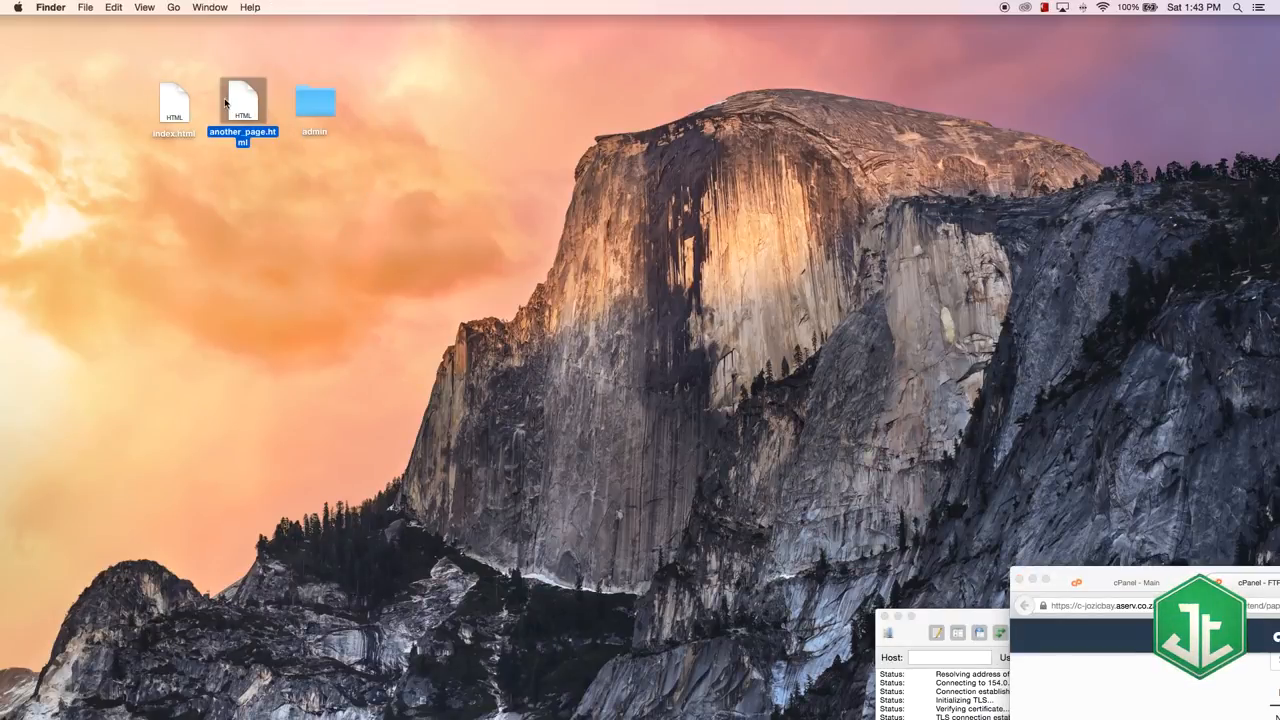
{"action": "left_click", "coordinate": [305, 108]}
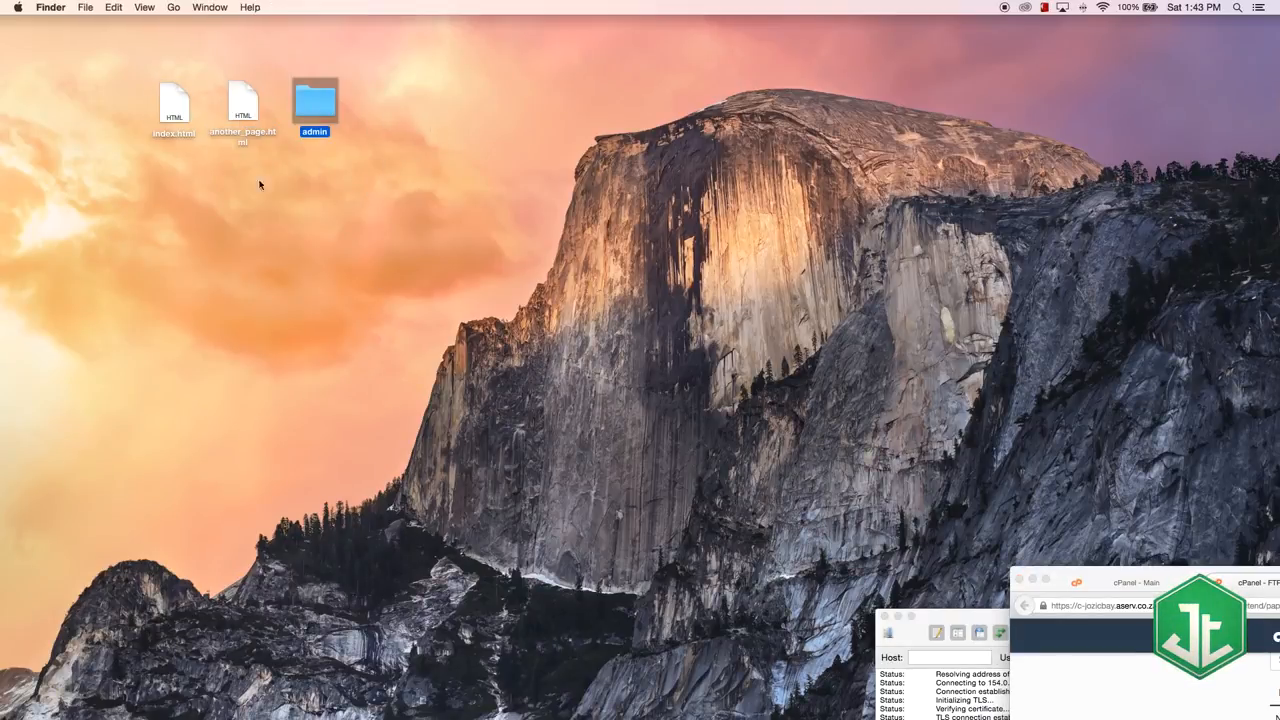
- Restore the browser window, switch back to FileZilla and open the public_html folder on the remote site
{"action": "double_click", "coordinate": [1133, 572]}
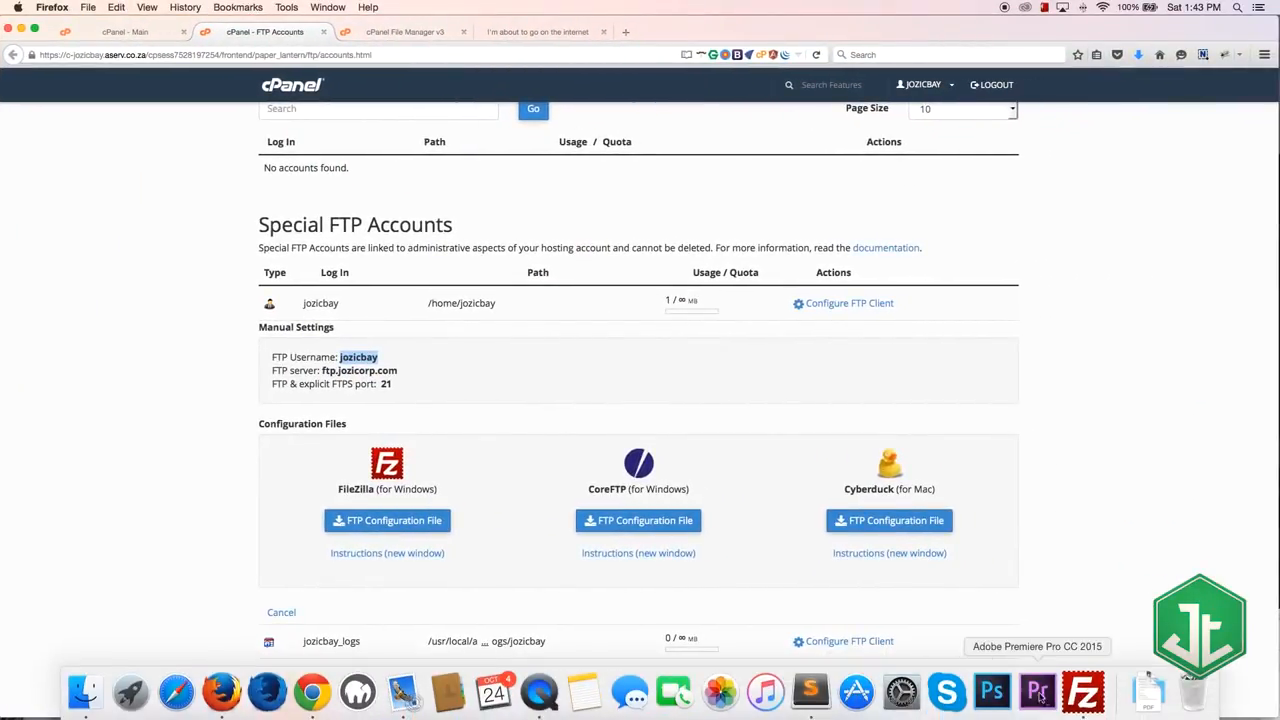
{"action": "left_click", "coordinate": [1074, 686]}
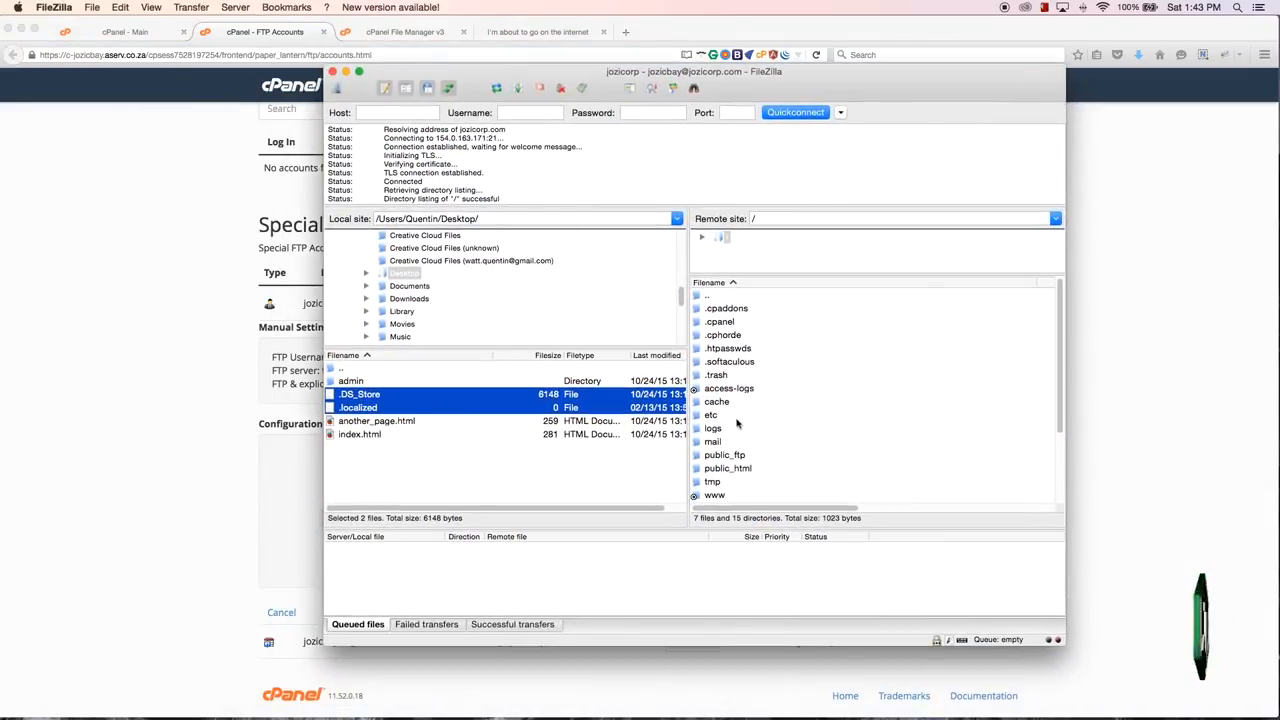
{"action": "left_click", "coordinate": [697, 471]}
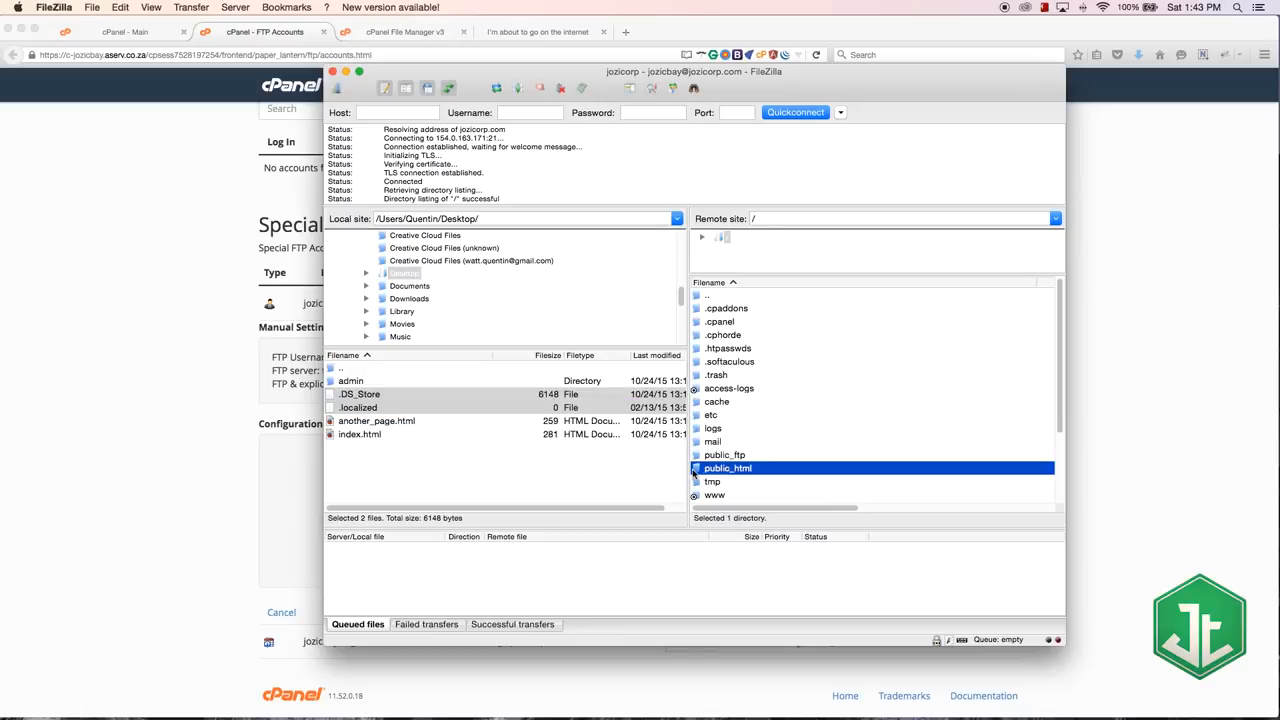
{"action": "double_click", "coordinate": [697, 471]}
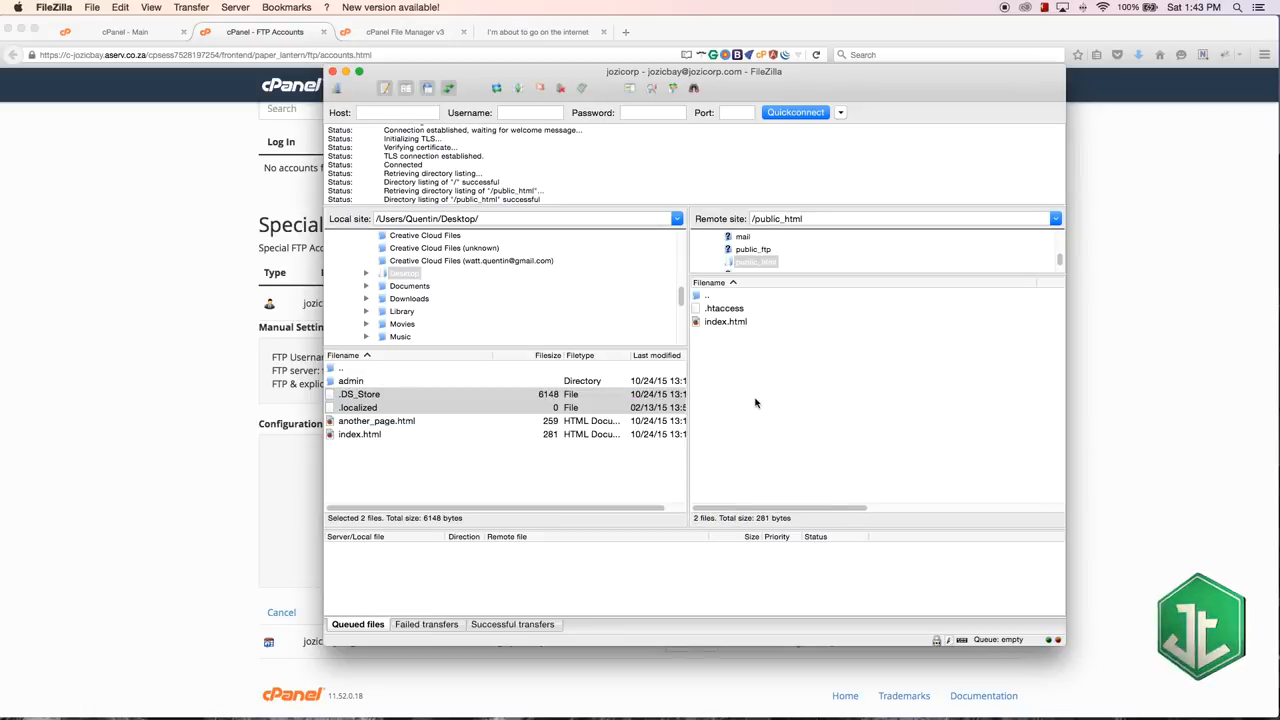
- Upload another_page.html from the local Desktop to the remote public_html folder
{"action": "left_click", "coordinate": [358, 423]}
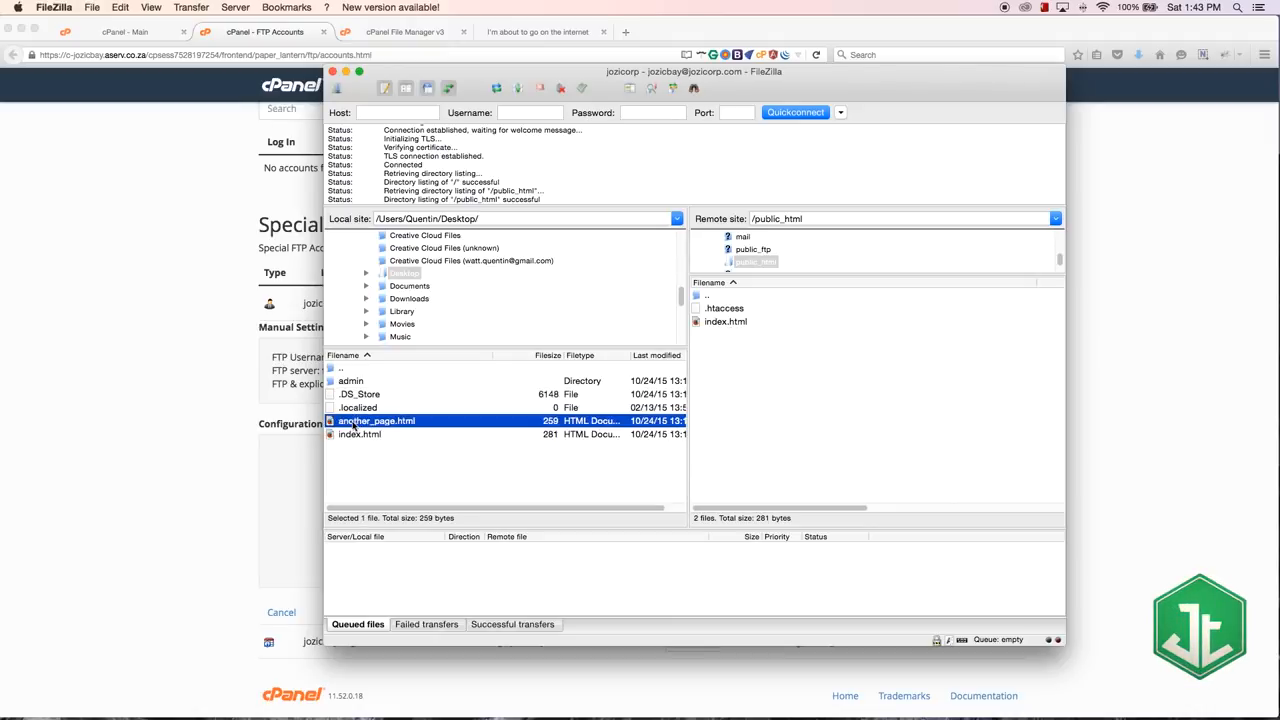
{"action": "right_click", "coordinate": [349, 426]}
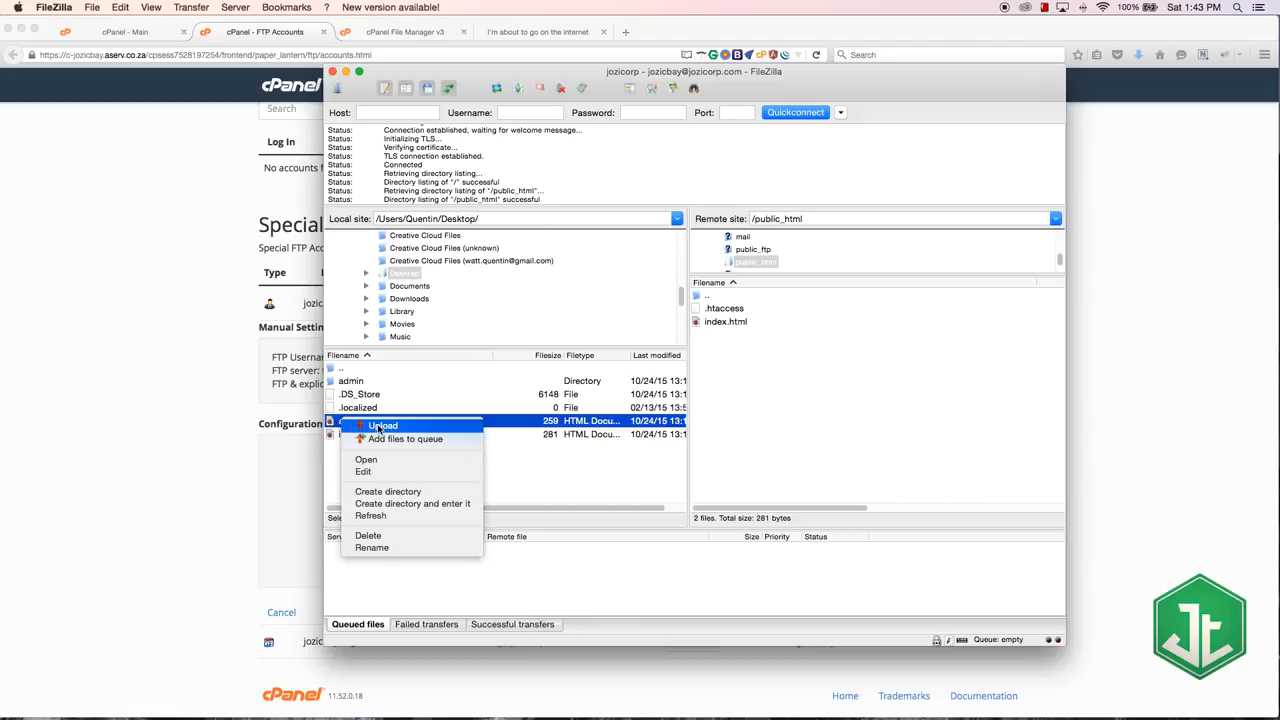
{"action": "left_click", "coordinate": [380, 426]}
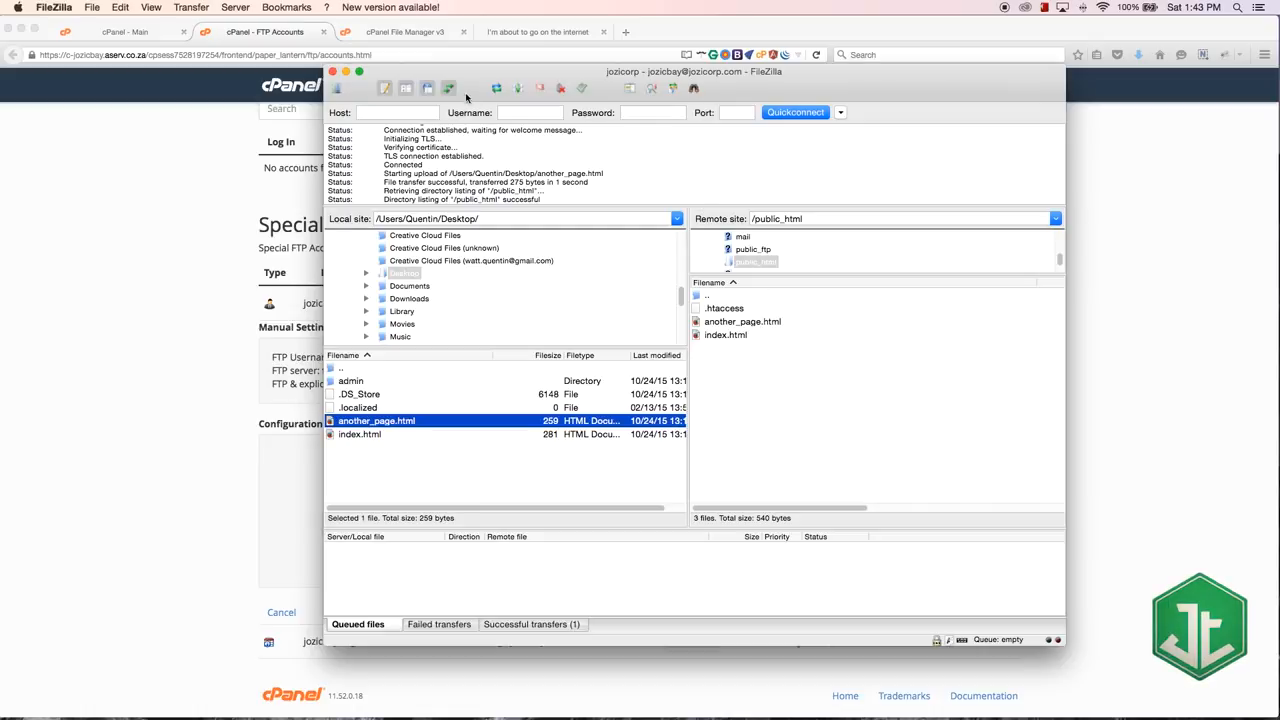
- Minimize FileZilla, switch to the cPanel File Manager in Firefox and reload the public_html listing to check the upload
{"action": "key", "text": "super+m"}
{"action": "left_click", "coordinate": [414, 34]}
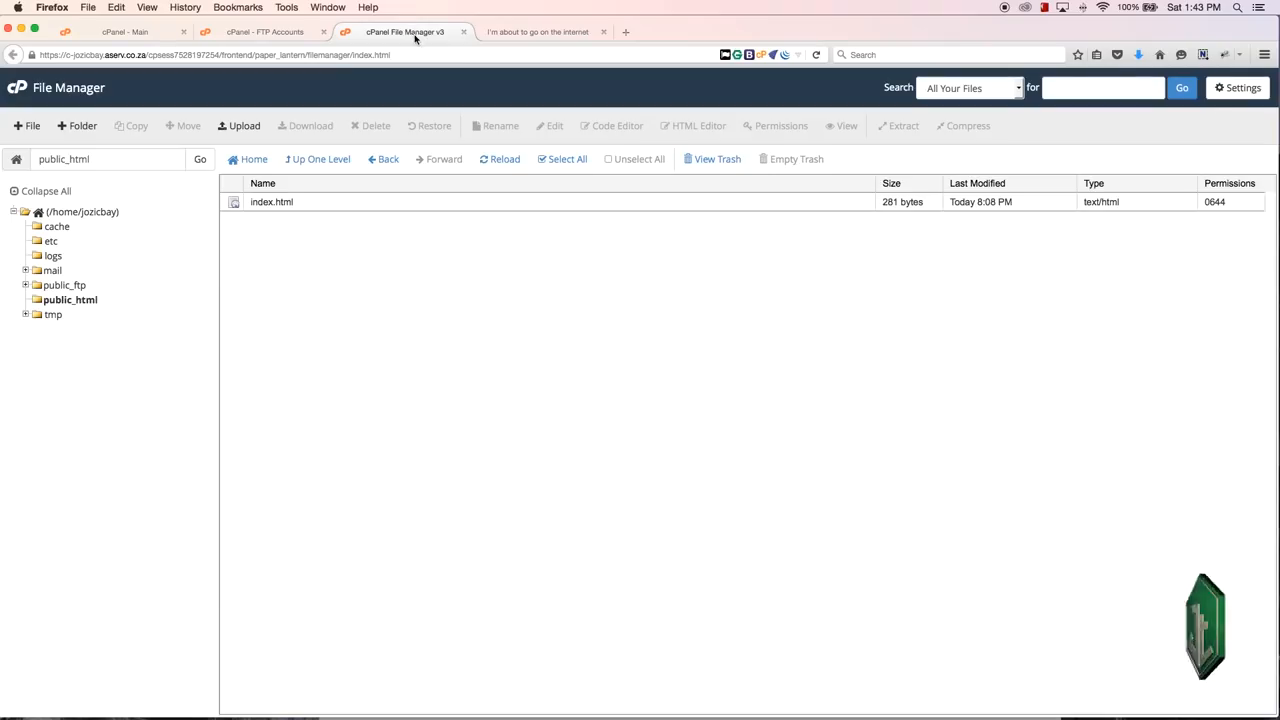
{"action": "left_click", "coordinate": [505, 160]}
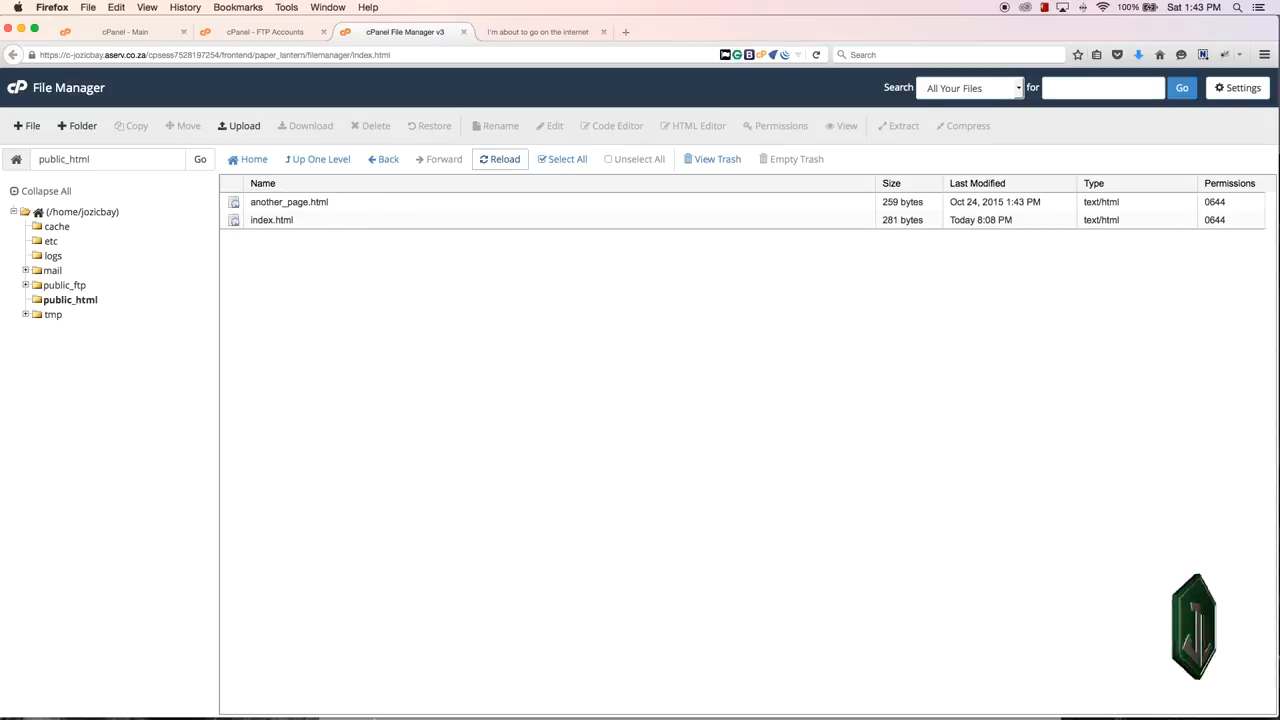
{"action": "mouse_move", "coordinate": [405, 716]}
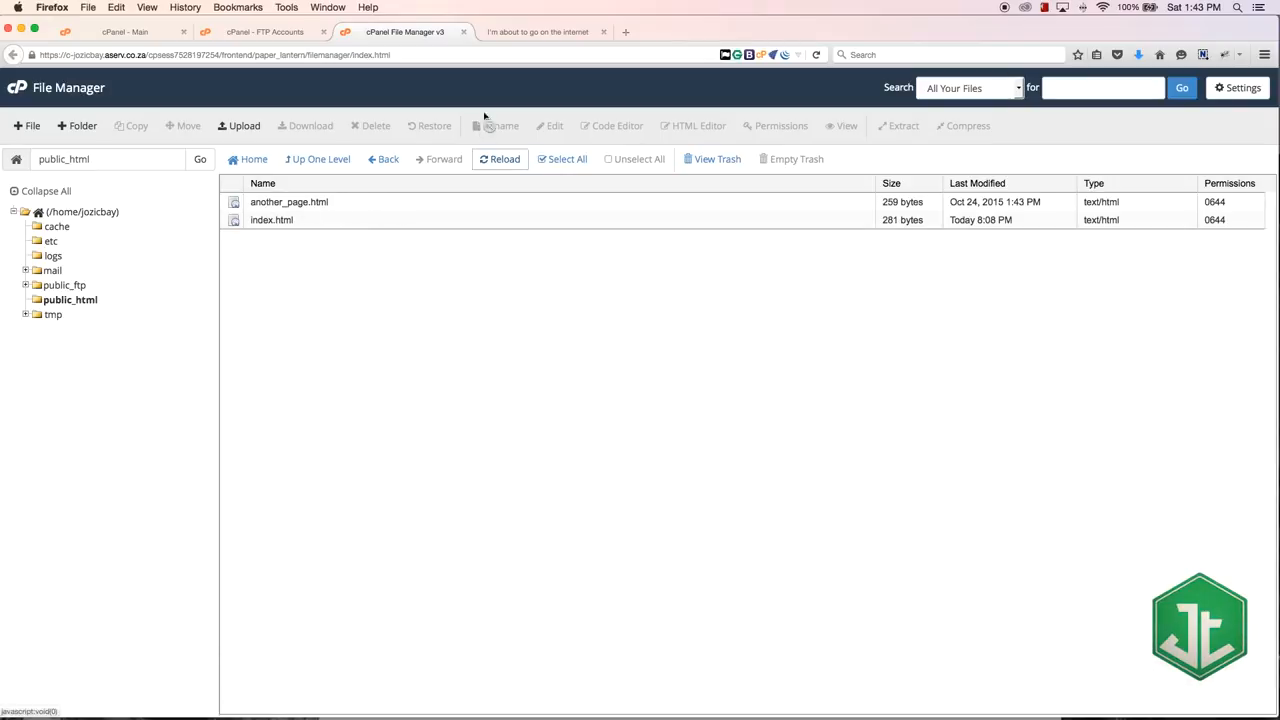
- Load jozicorp.com/another_page.html from the live site and examine the page's heading
{"action": "left_click", "coordinate": [560, 31]}
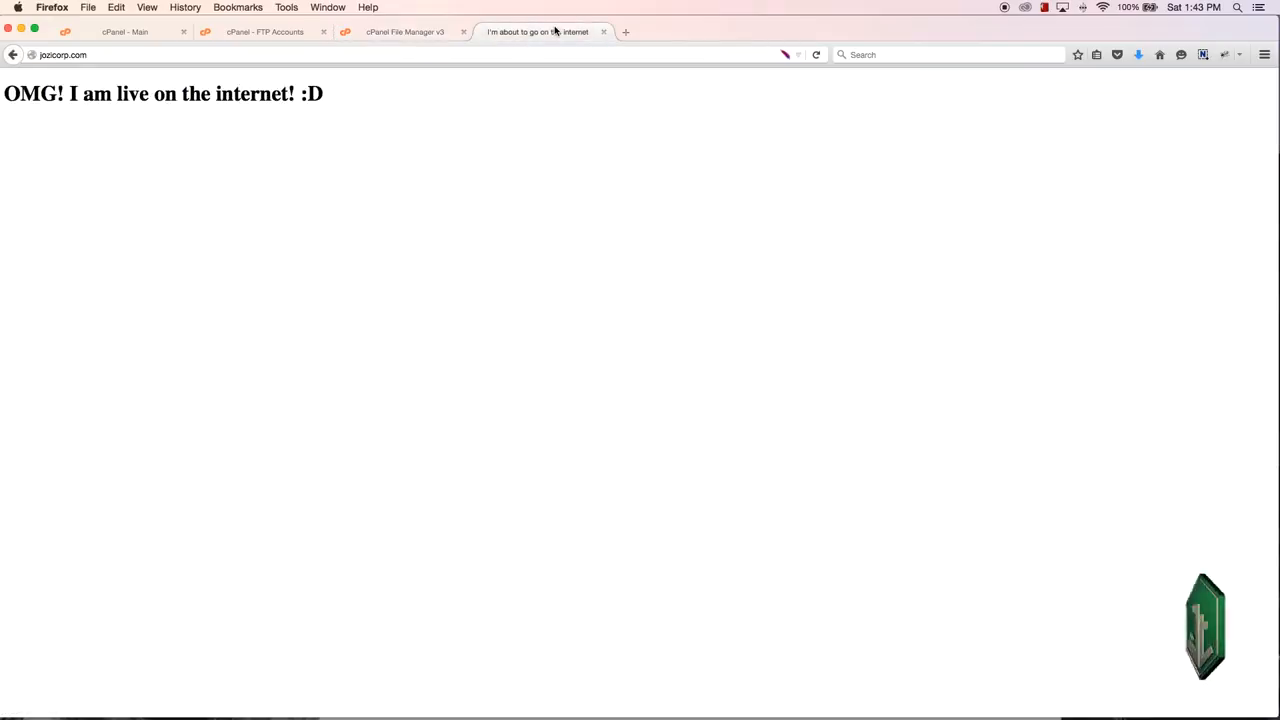
{"action": "left_click", "coordinate": [171, 57]}
{"action": "type", "text": "/"}
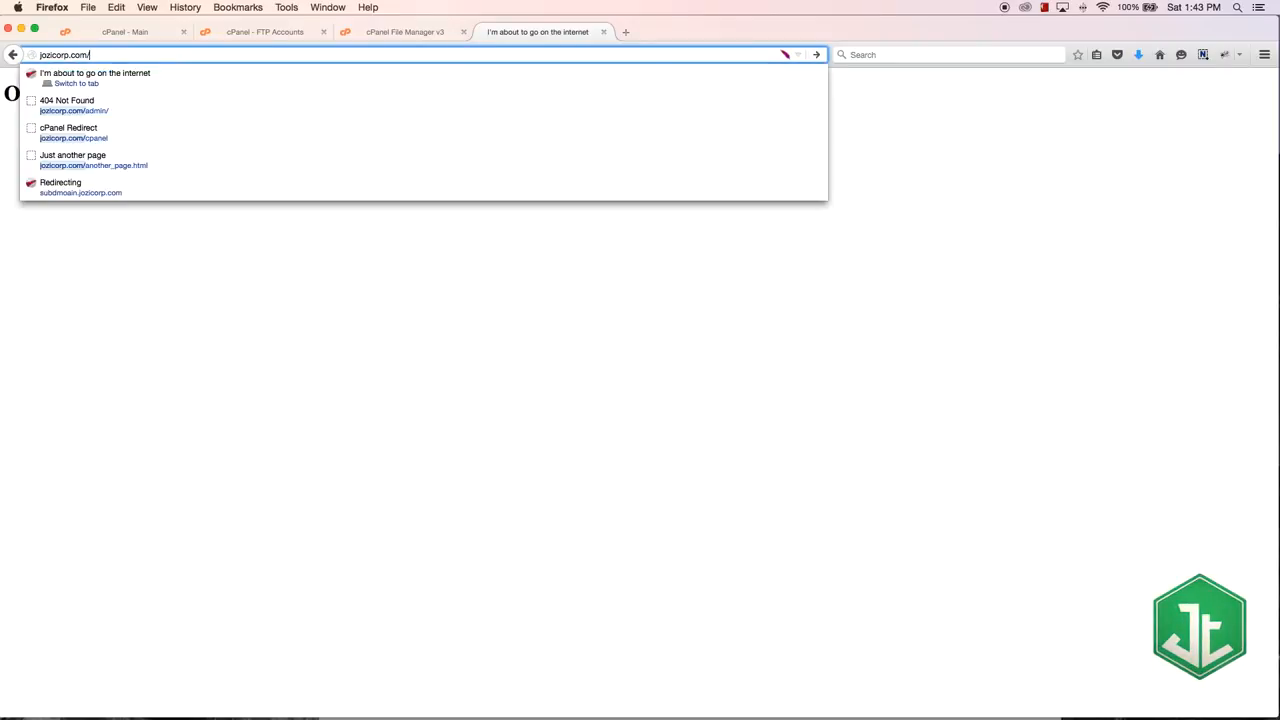
{"action": "type", "text": "another"}
{"action": "key", "text": "Return"}
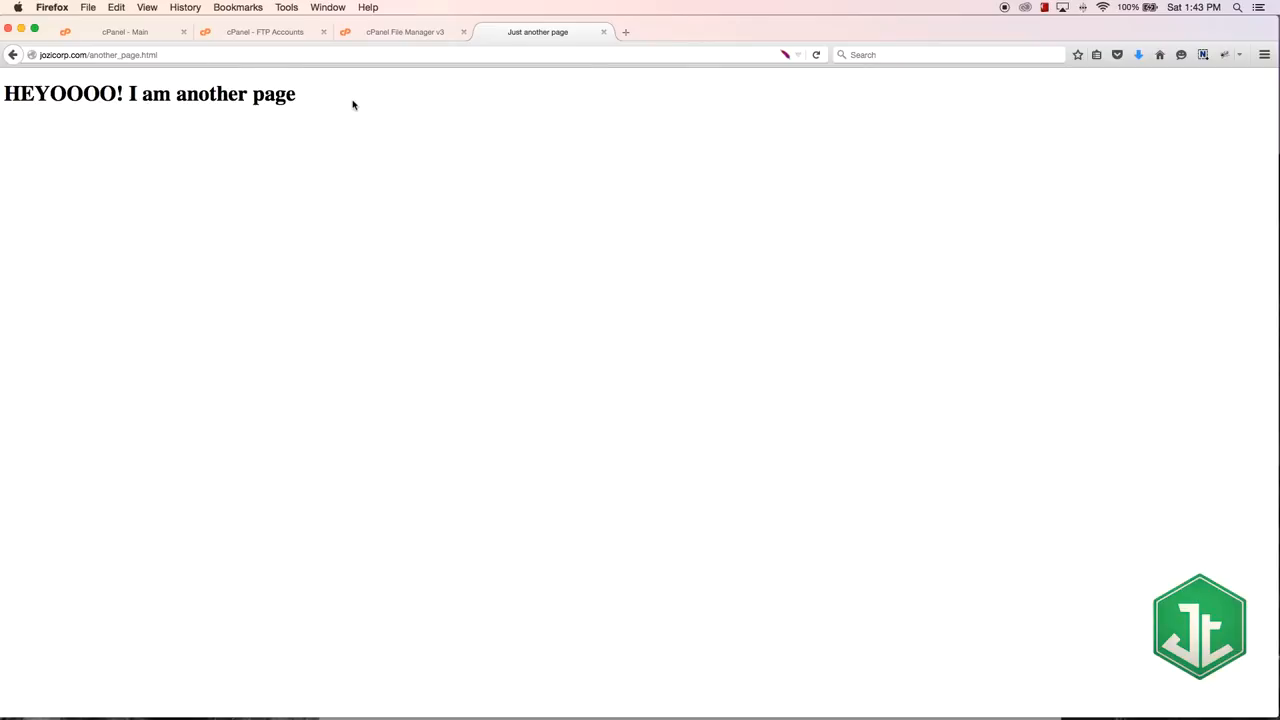
{"action": "left_click_drag", "start_coordinate": [353, 105], "coordinate": [18, 92]}
{"action": "left_click", "coordinate": [376, 332]}
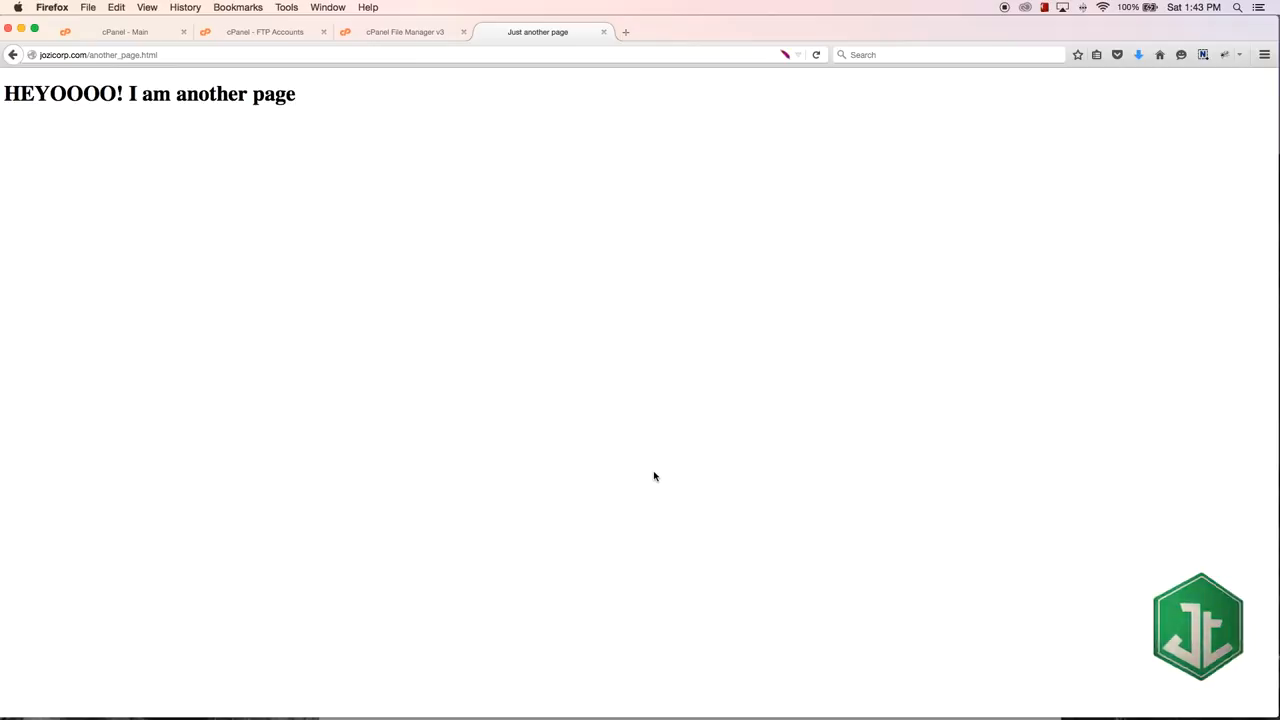
- Switch to FileZilla, look inside the local admin folder on the Desktop, and return to the Desktop listing
{"action": "mouse_move", "coordinate": [130, 717]}
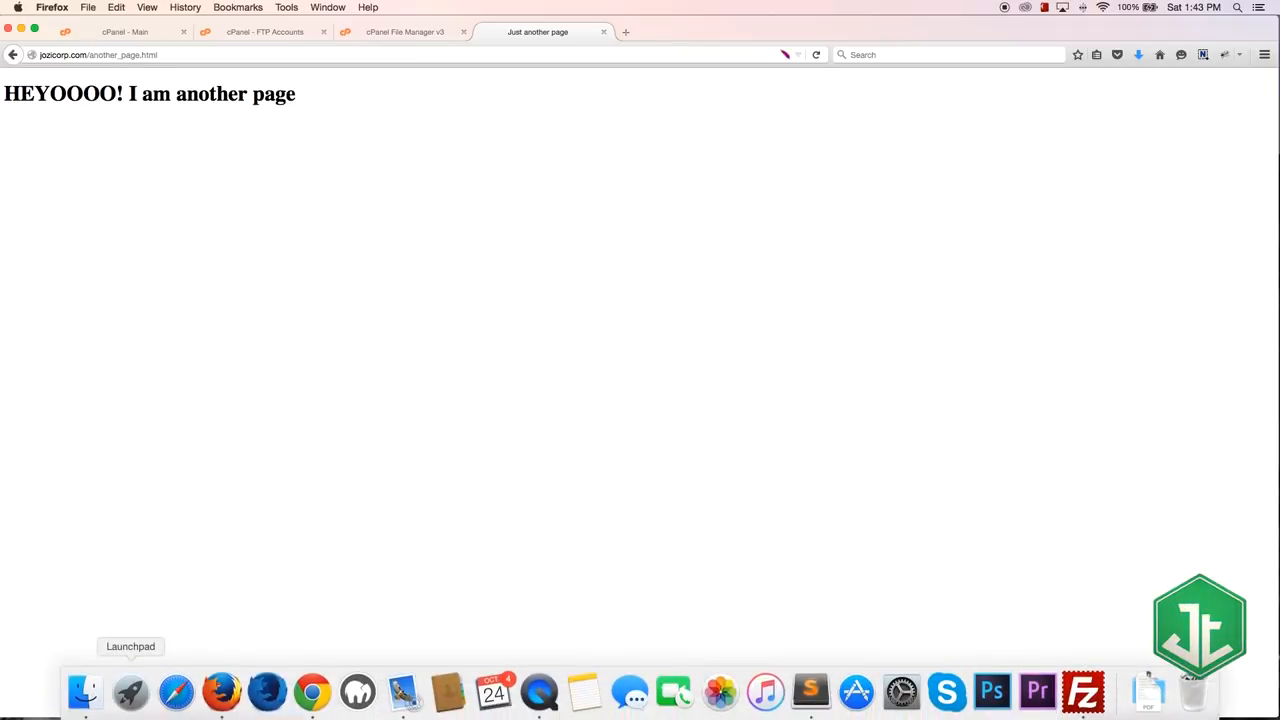
{"action": "left_click", "coordinate": [1100, 704]}
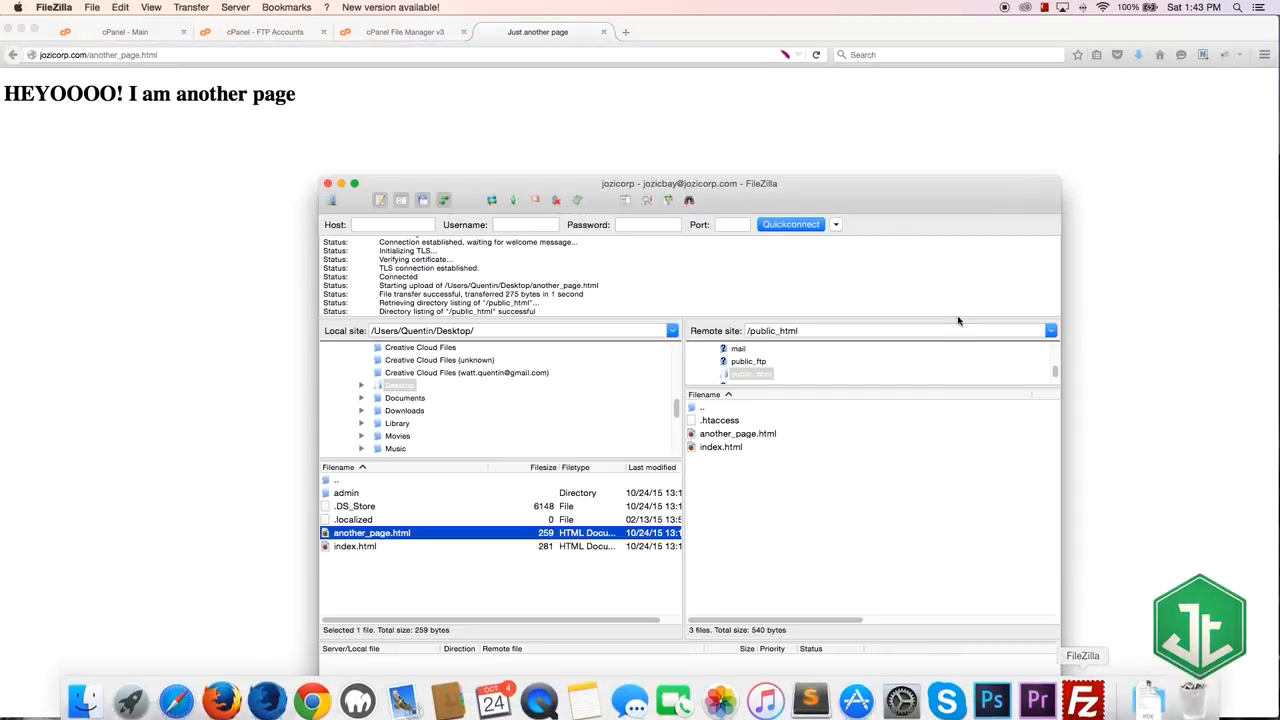
{"action": "left_click_drag", "start_coordinate": [738, 204], "coordinate": [621, 82]}
{"action": "left_click", "coordinate": [230, 358]}
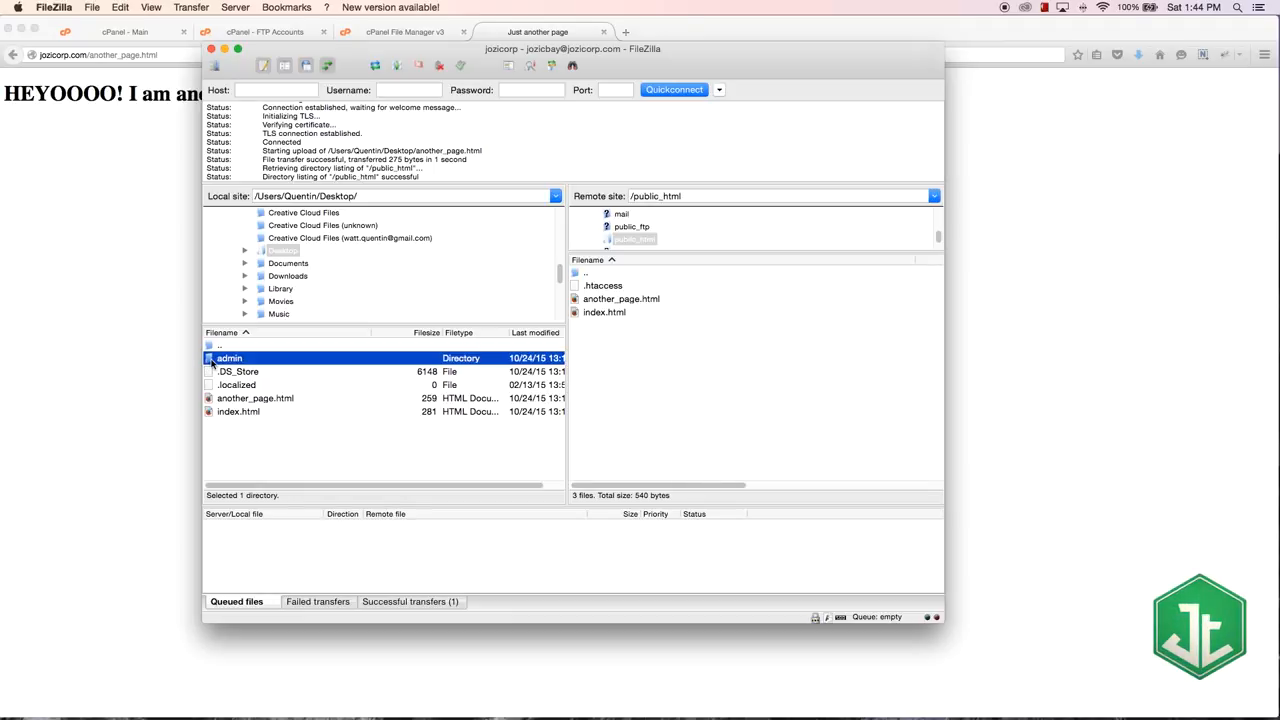
{"action": "double_click", "coordinate": [228, 358]}
{"action": "left_click", "coordinate": [224, 372]}
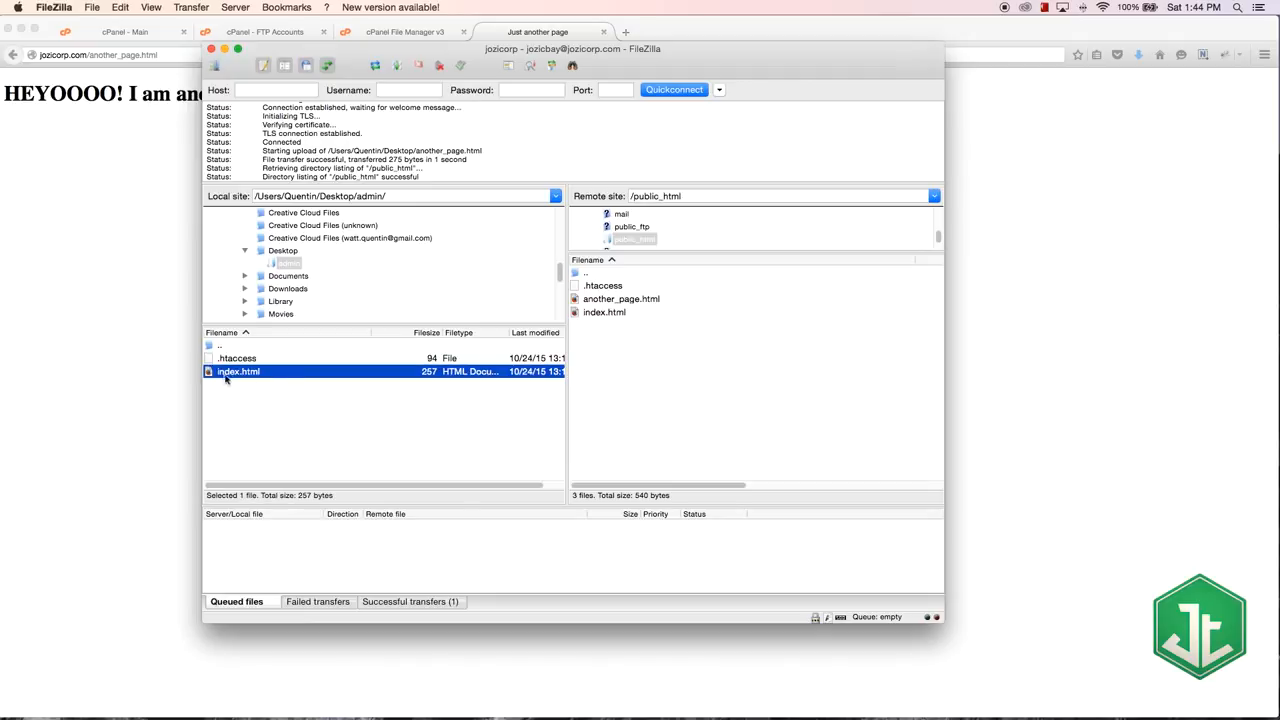
{"action": "double_click", "coordinate": [211, 346]}
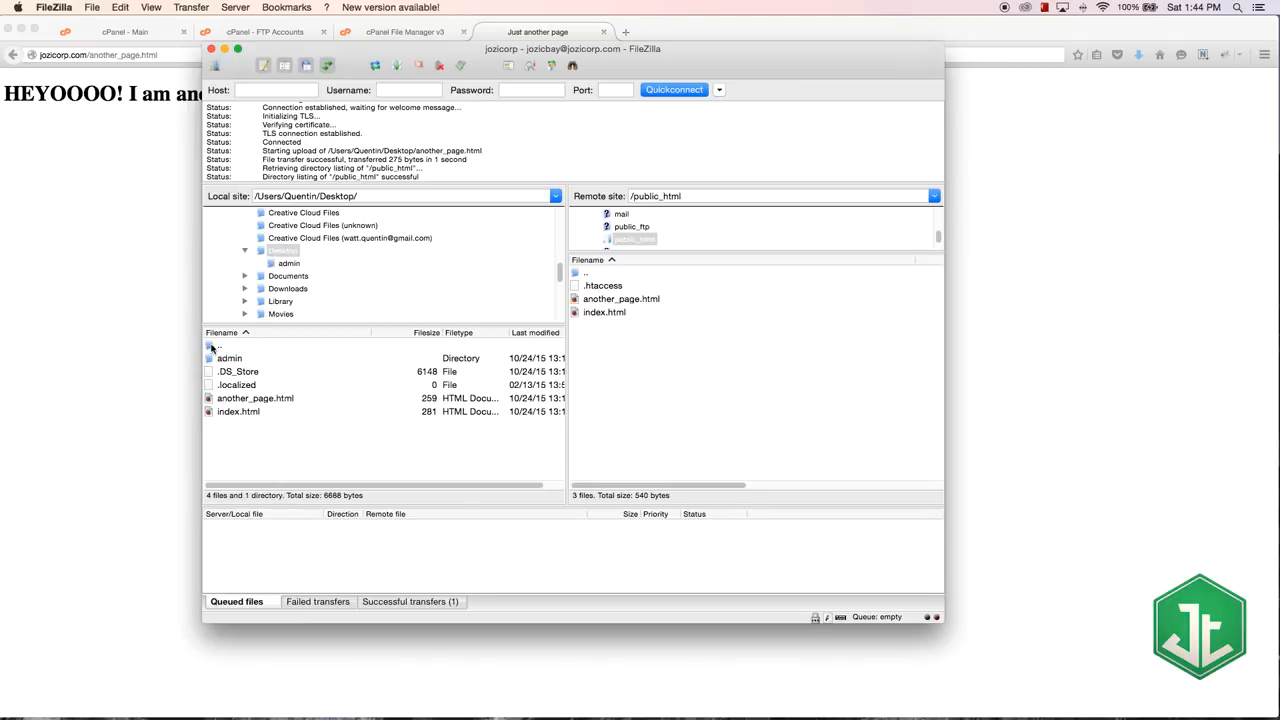
- Upload the local admin folder to the remote public_html folder and select the uploaded copy there
{"action": "right_click", "coordinate": [212, 359]}
{"action": "left_click", "coordinate": [242, 362]}
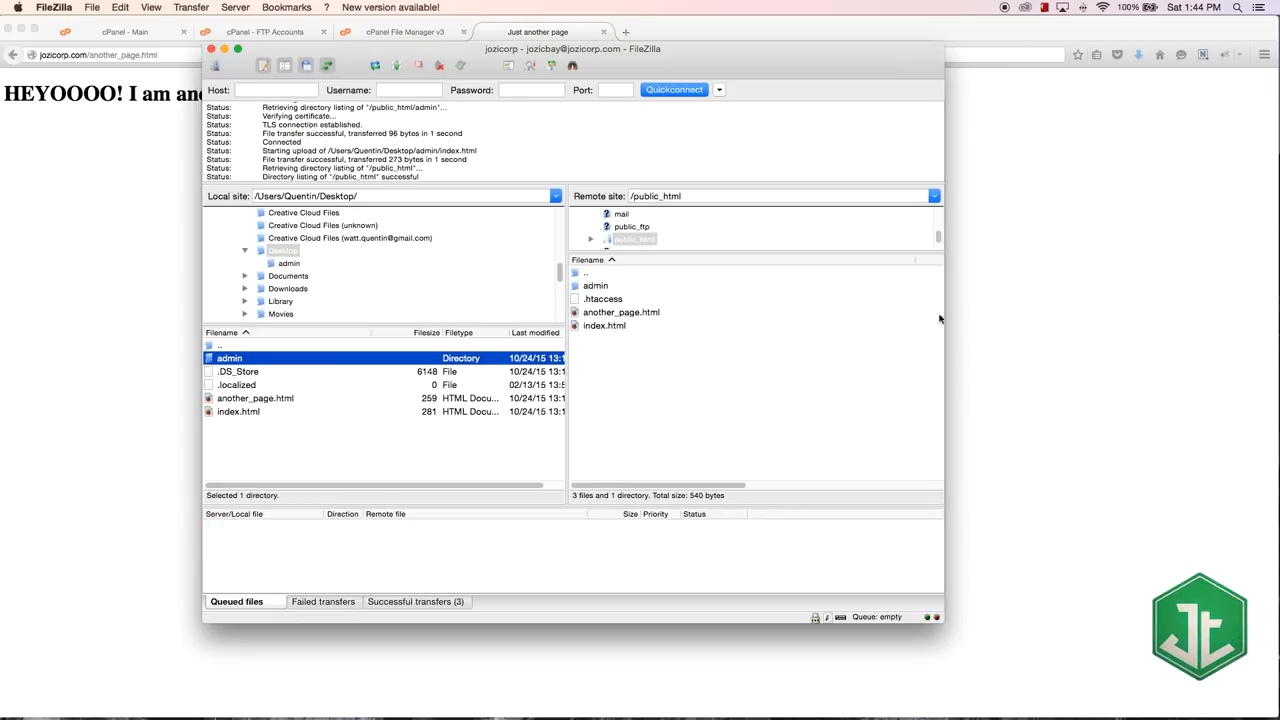
{"action": "left_click", "coordinate": [585, 287]}
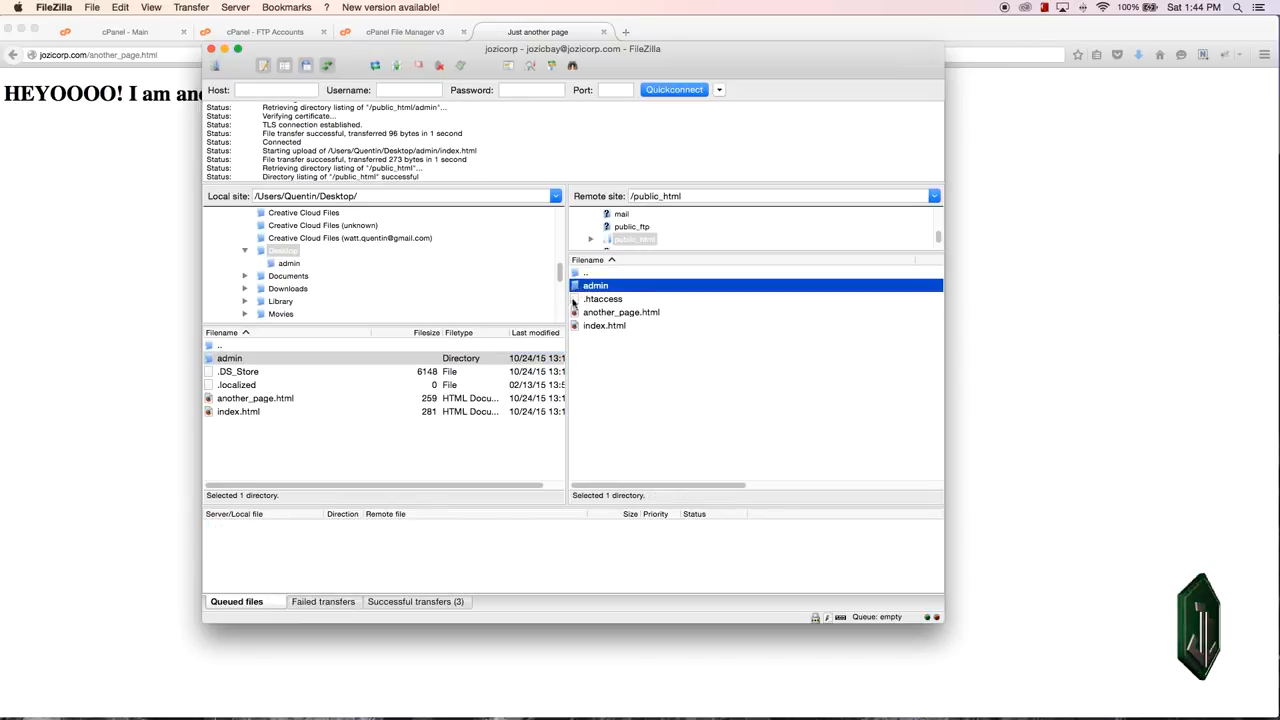
- Switch back to Firefox and load jozicorp.com/admin/ from the live site
{"action": "left_click", "coordinate": [1043, 312]}
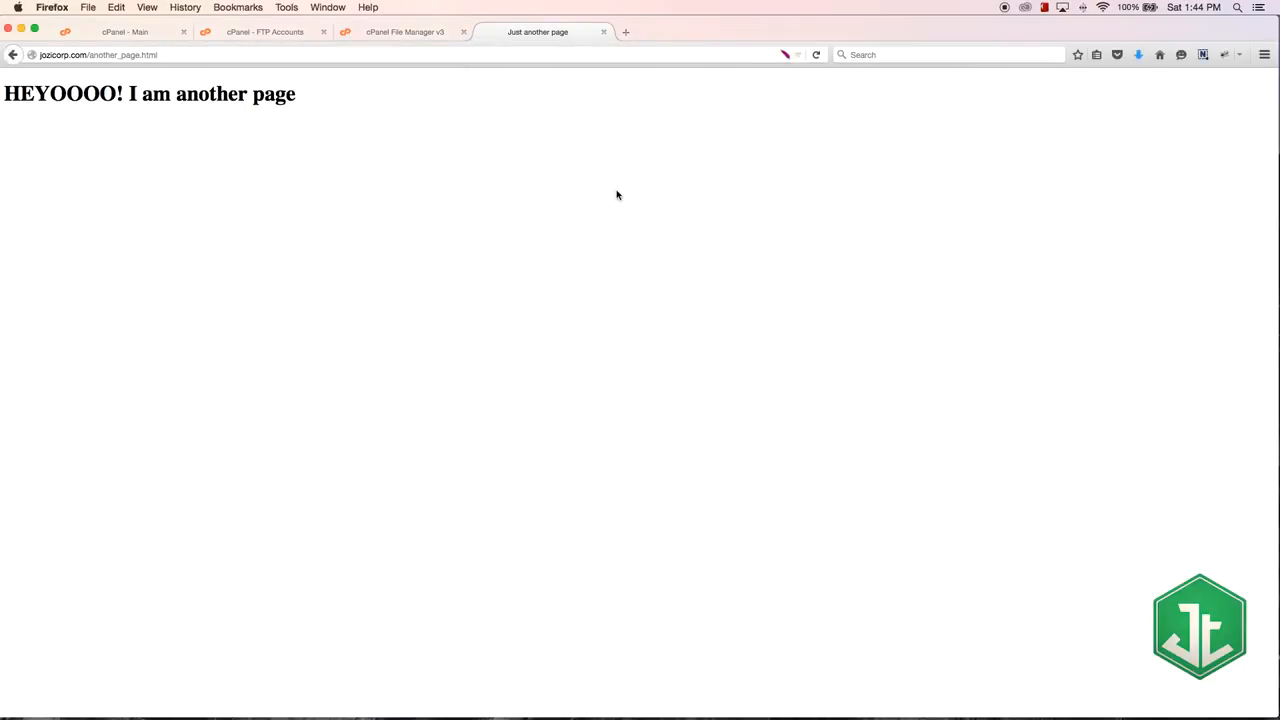
{"action": "left_click", "coordinate": [185, 54]}
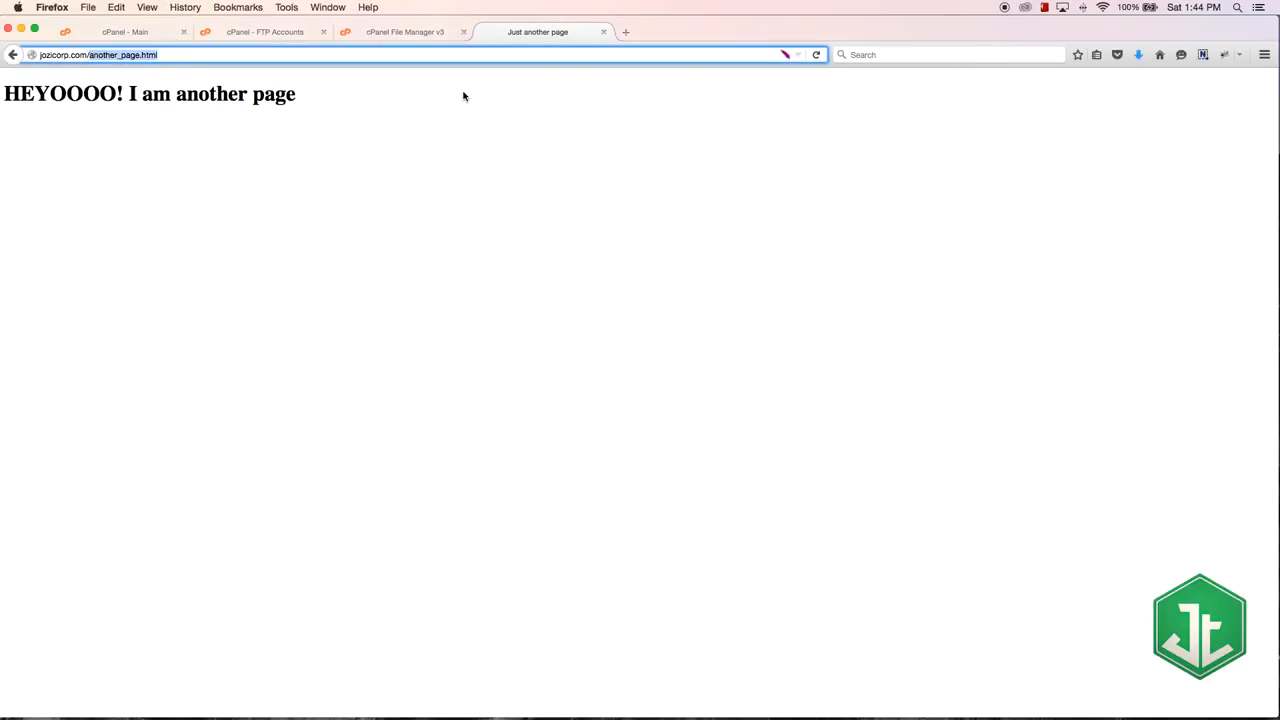
{"action": "key", "text": "BackSpace"}
{"action": "type", "text": "adm"}
{"action": "key", "text": "Return"}
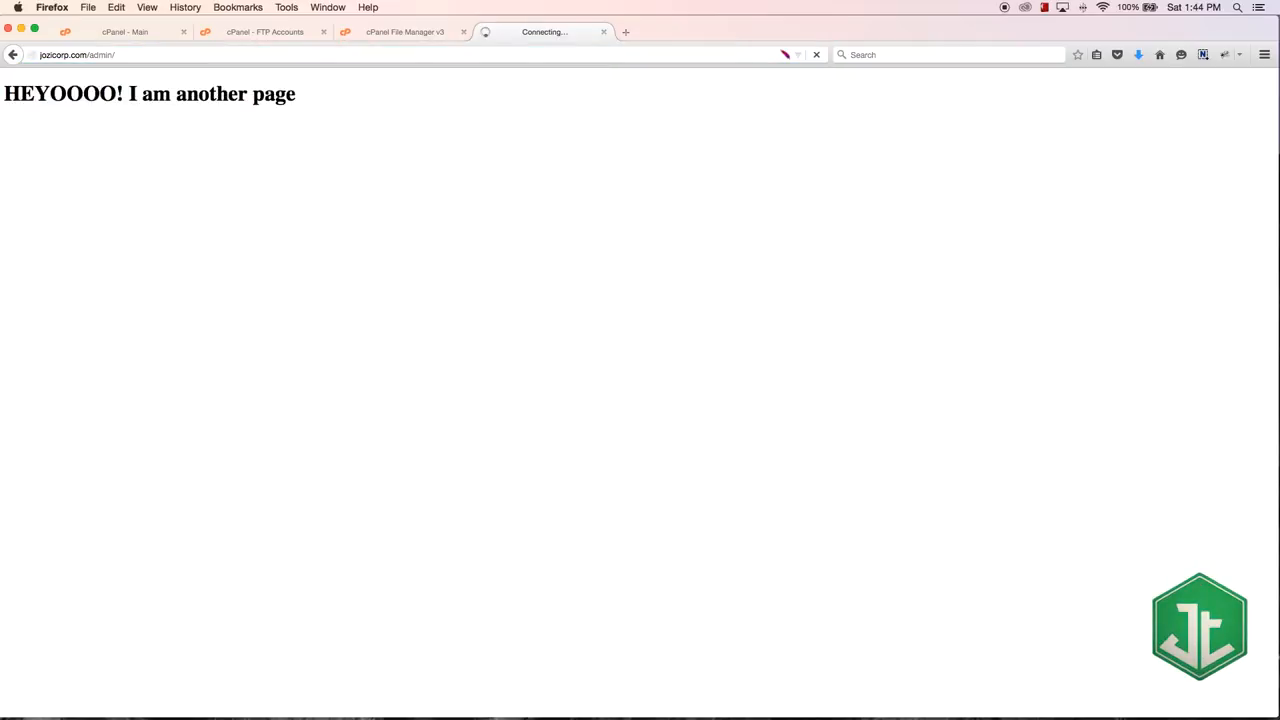